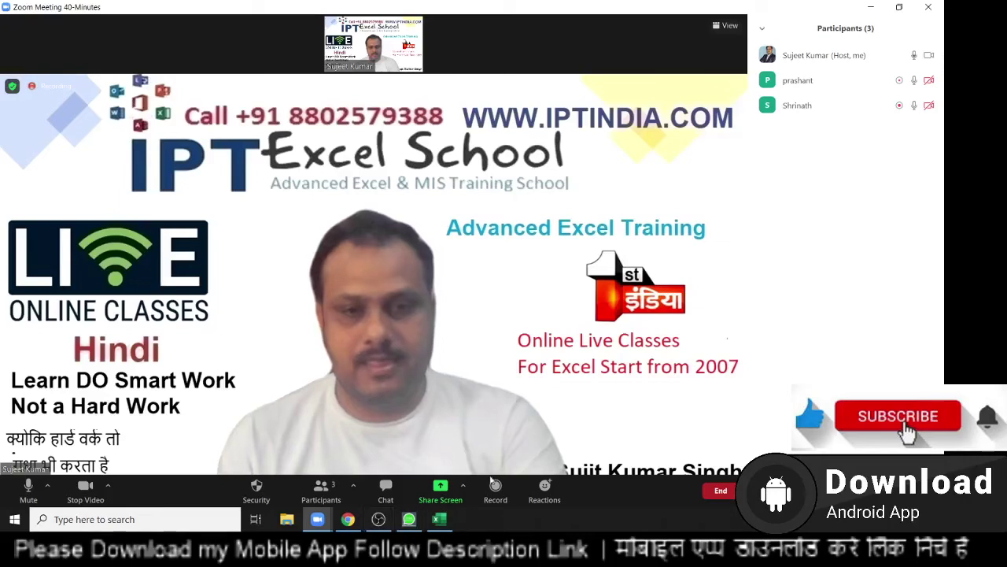
# Start the Zoom recording and share the desktop screen showing the Gmail inbox.
pyautogui.click(495, 488)
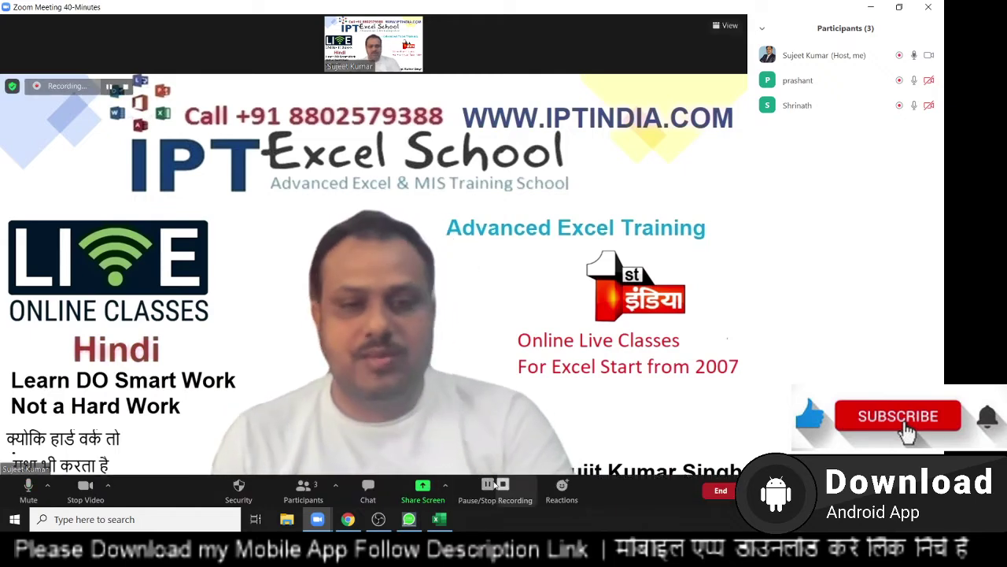
pyautogui.click(425, 490)
pyautogui.click(737, 429)
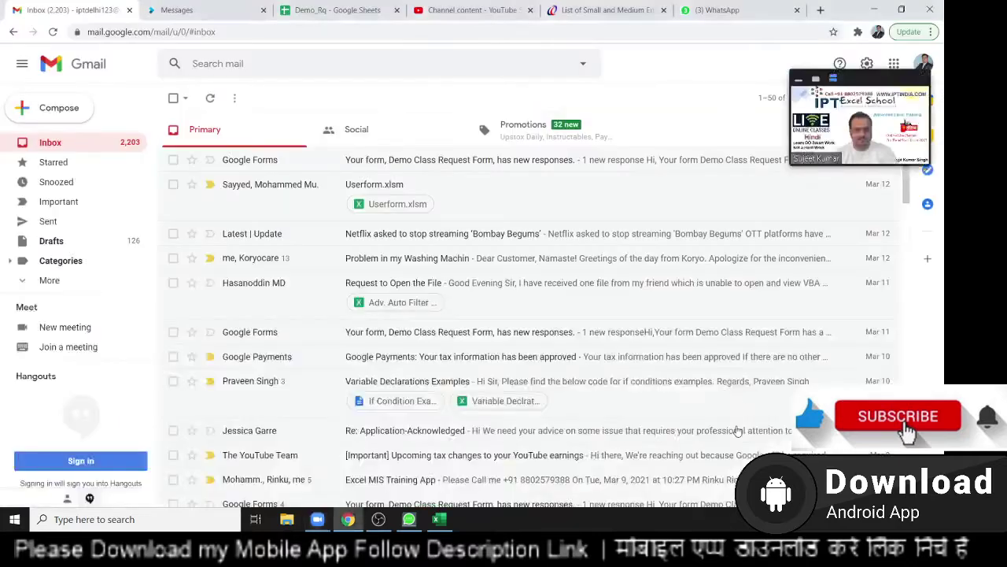
# On the Data sheet, delete the 300000 target value from cell J3915.
pyautogui.click(440, 520)
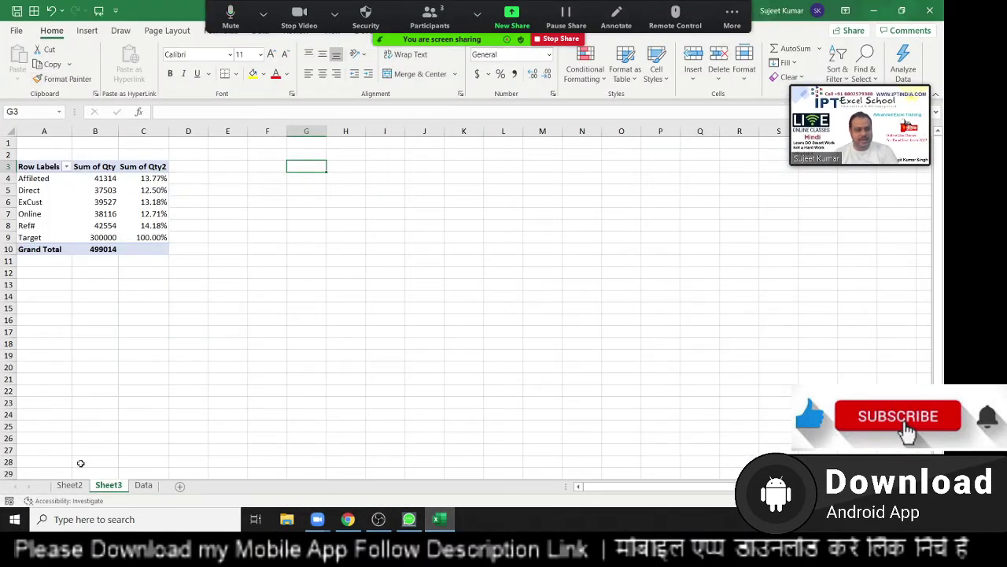
pyautogui.click(144, 485)
pyautogui.scroll(-5, 209, 386)
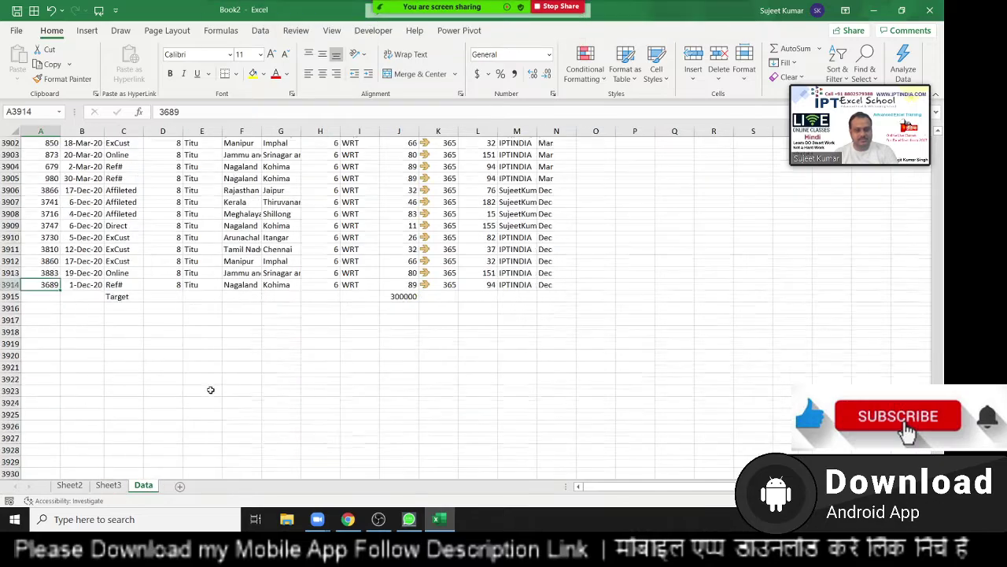
pyautogui.scroll(5, 168, 343)
pyautogui.scroll(5, 168, 343)
pyautogui.scroll(-4, 168, 323)
pyautogui.scroll(-6, 172, 324)
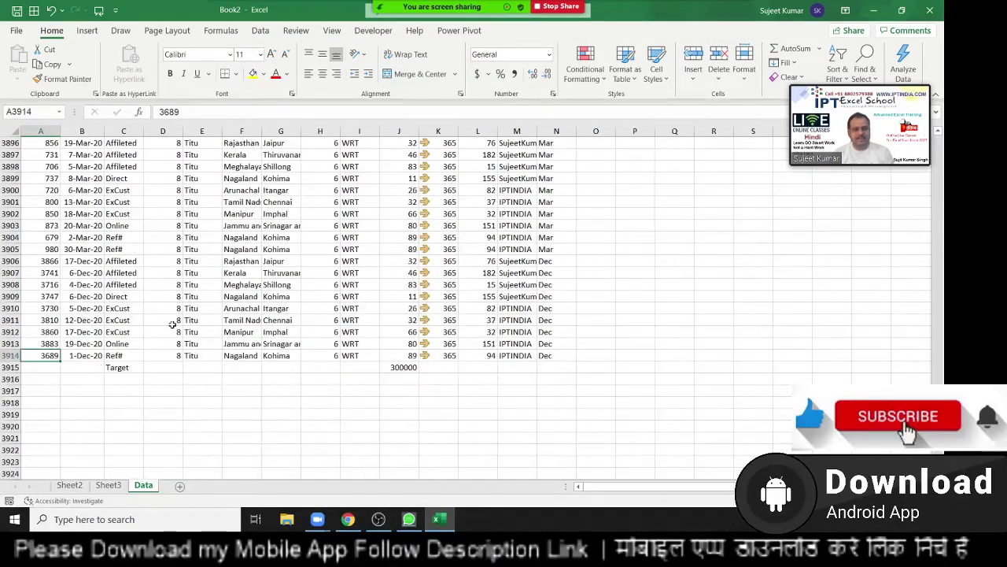
pyautogui.click(410, 367)
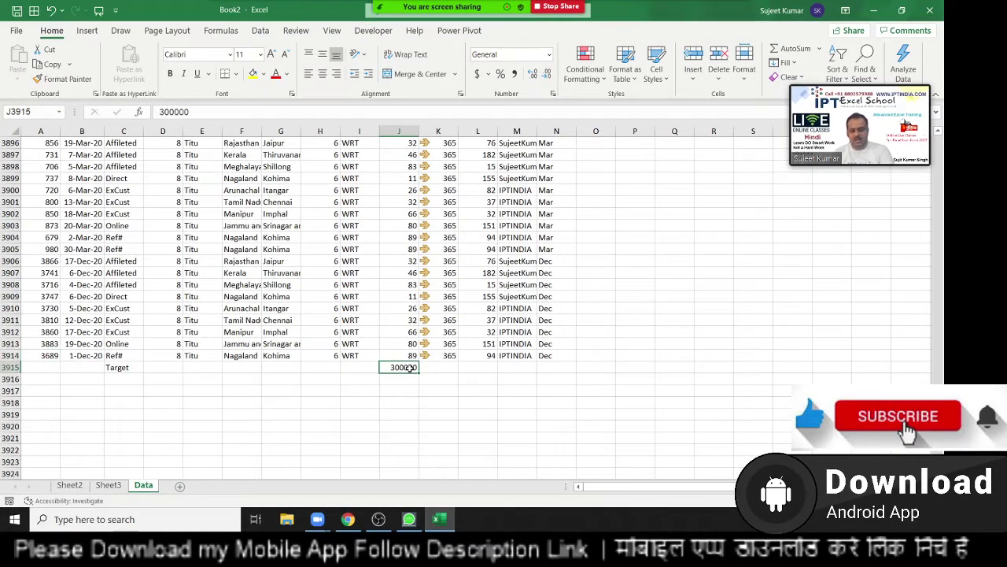
pyautogui.press('Delete')
# Select the data block A1:N3914 and insert a PivotTable on a new worksheet.
pyautogui.hotkey('ctrl', 'Up')
pyautogui.hotkey('ctrl', 'Up')
pyautogui.hotkey('ctrl', 'Left')
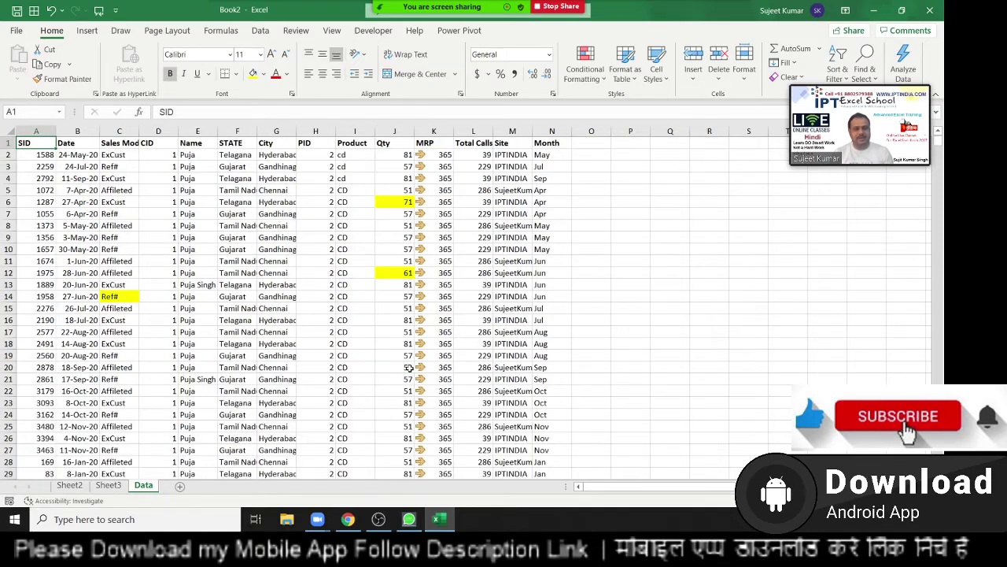
pyautogui.hotkey('ctrl', 'shift', 'Right')
pyautogui.hotkey('ctrl', 'shift', 'Down')
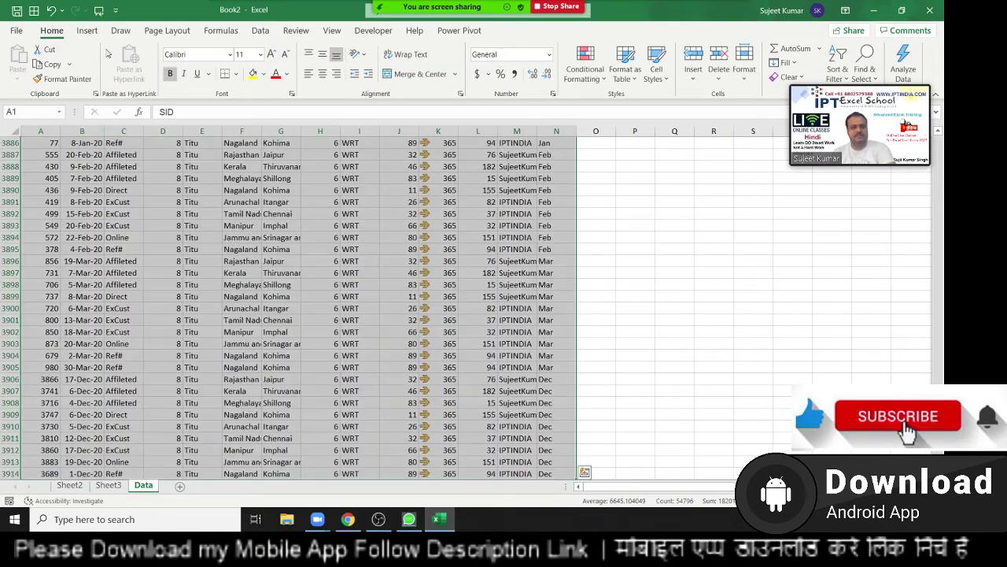
pyautogui.click(100, 35)
pyautogui.click(22, 59)
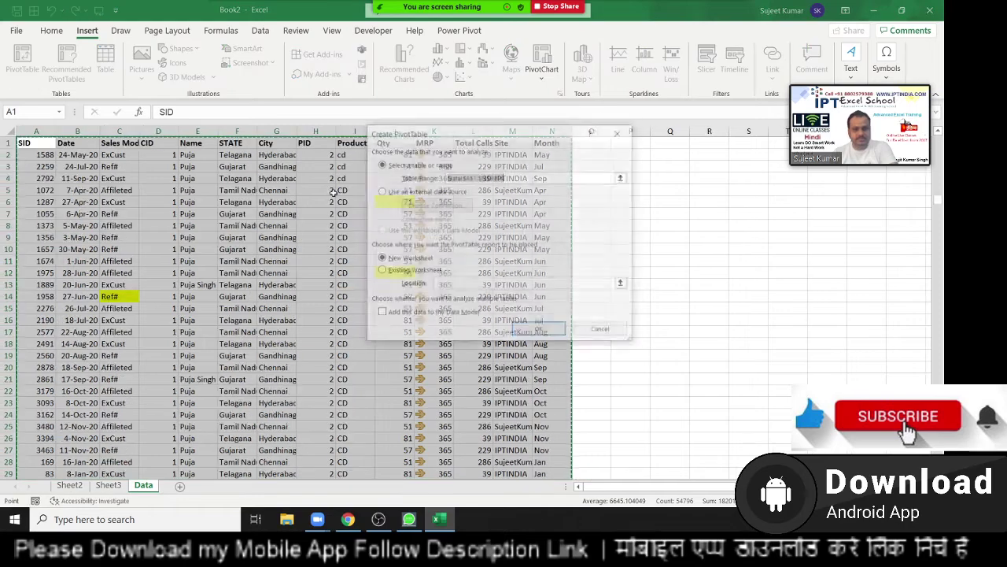
pyautogui.click(540, 331)
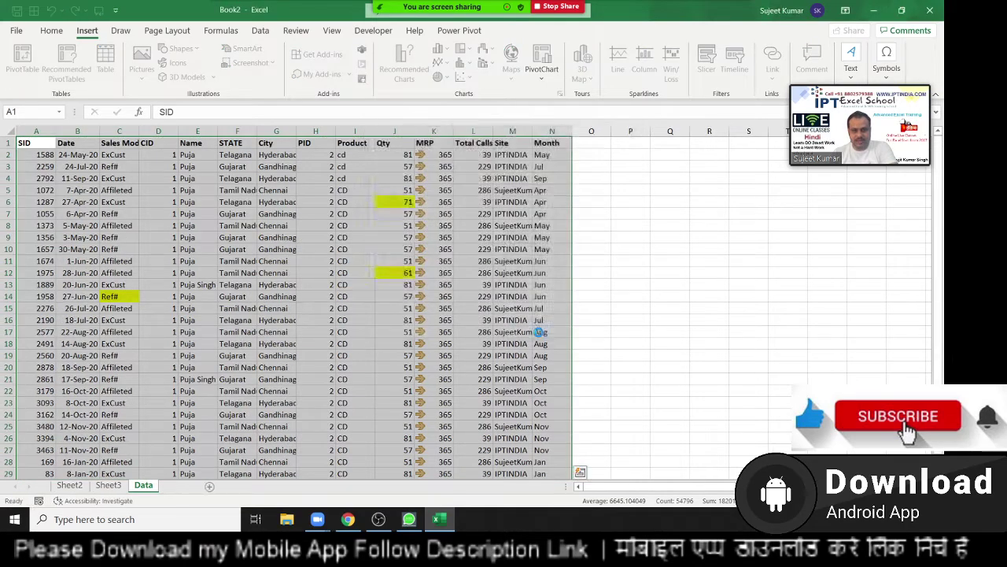
pyautogui.moveTo(850, 88)
pyautogui.mouseDown()
pyautogui.moveTo(608, 105)
pyautogui.moveTo(108, 48)
pyautogui.moveTo(66, 30)
pyautogui.moveTo(66, 46)
pyautogui.mouseUp()
# Add Name to the pivot's Rows and Amt to its Values.
pyautogui.click(229, 209)
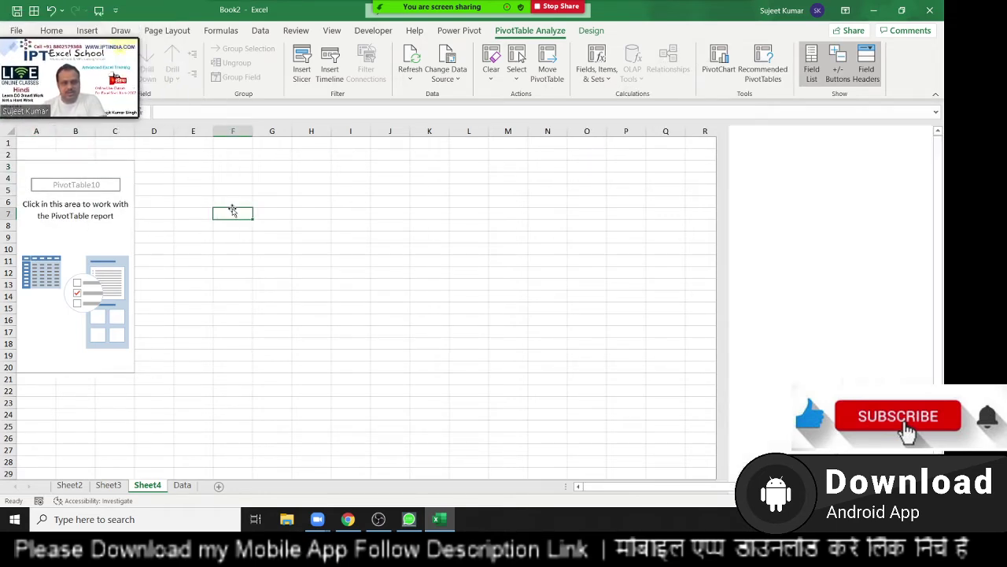
pyautogui.click(75, 227)
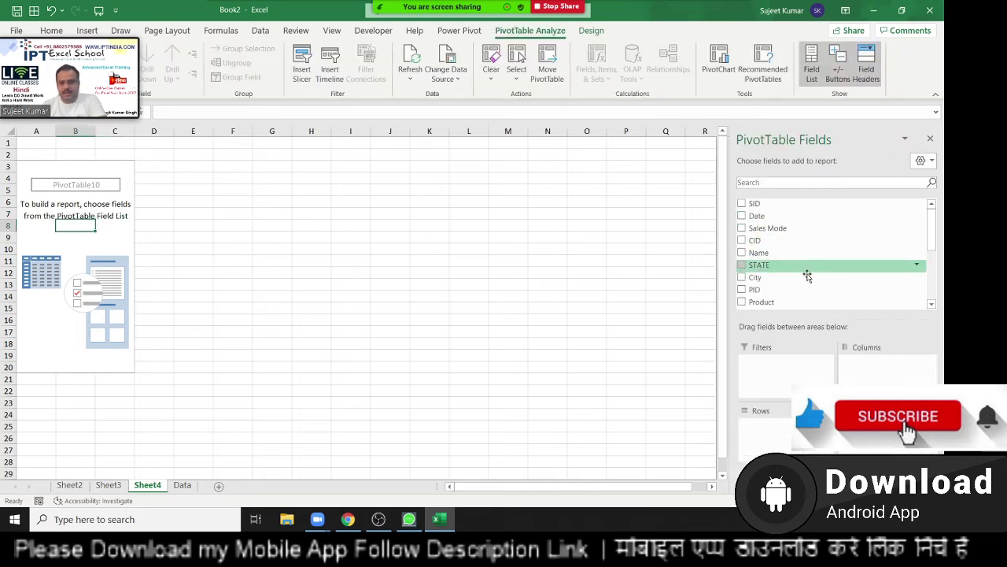
pyautogui.moveTo(795, 253); pyautogui.dragTo(759, 425)
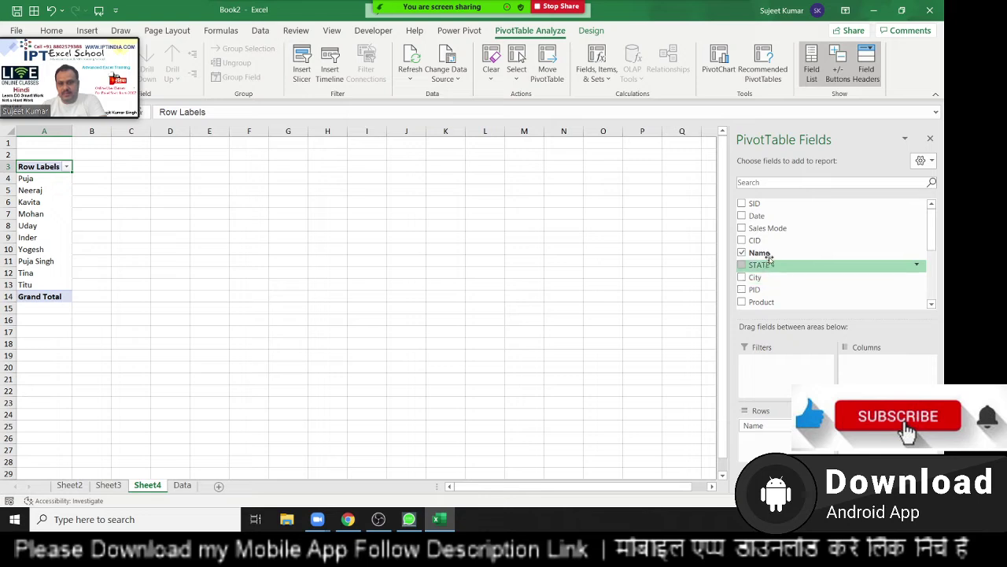
pyautogui.scroll(-2, 769, 244)
pyautogui.scroll(-1, 770, 268)
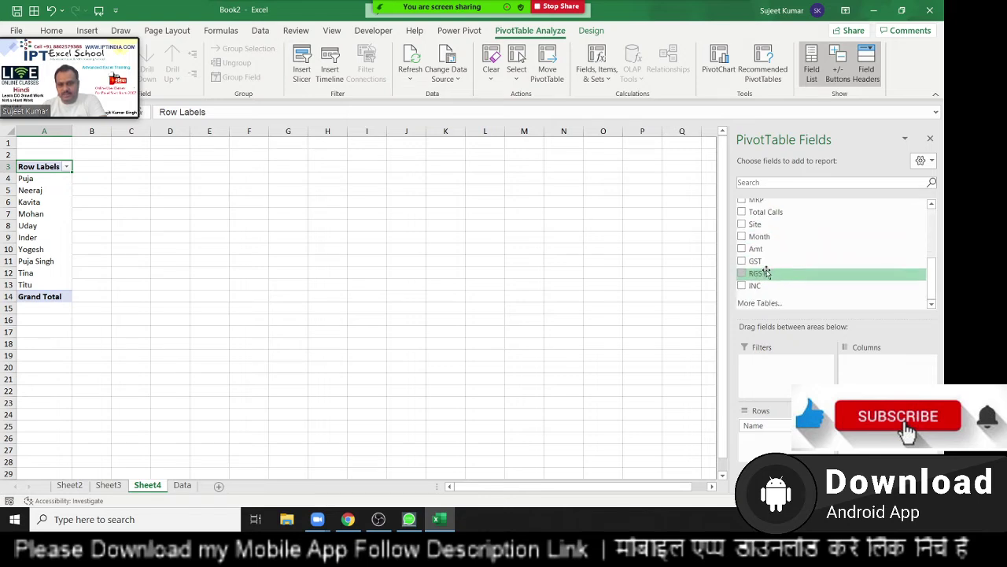
pyautogui.moveTo(772, 250)
pyautogui.mouseDown()
pyautogui.moveTo(826, 325)
pyautogui.moveTo(785, 255)
pyautogui.moveTo(888, 448)
pyautogui.mouseUp()
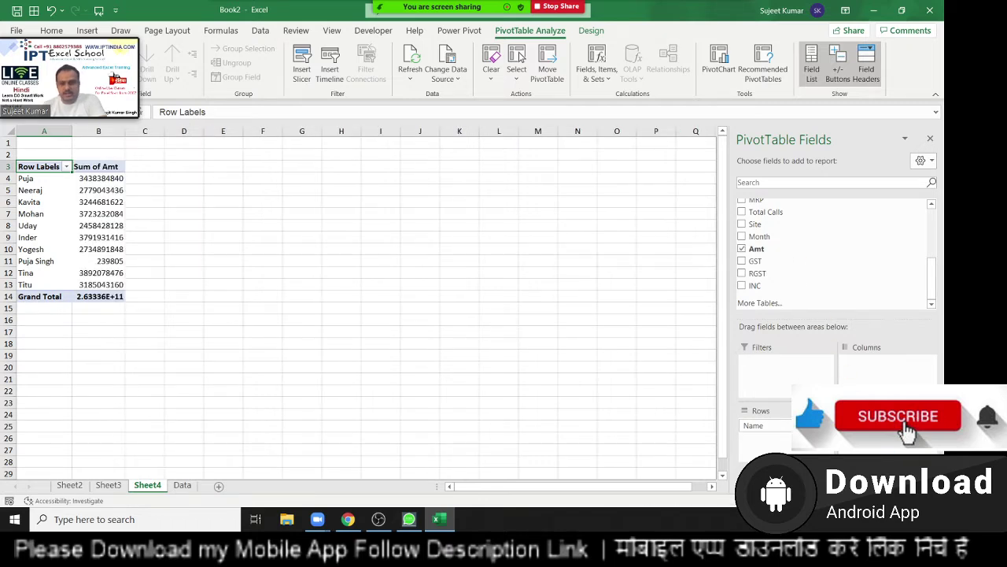
# Sort the names by Sum of Amt smallest to largest, then remove Amt.
pyautogui.click(103, 198)
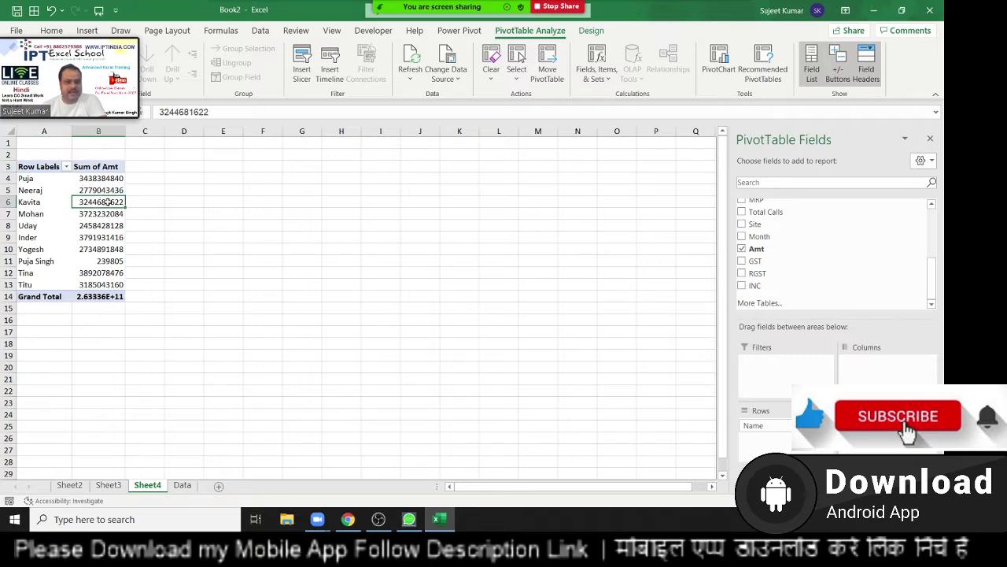
pyautogui.rightClick(107, 203)
pyautogui.moveTo(164, 285)
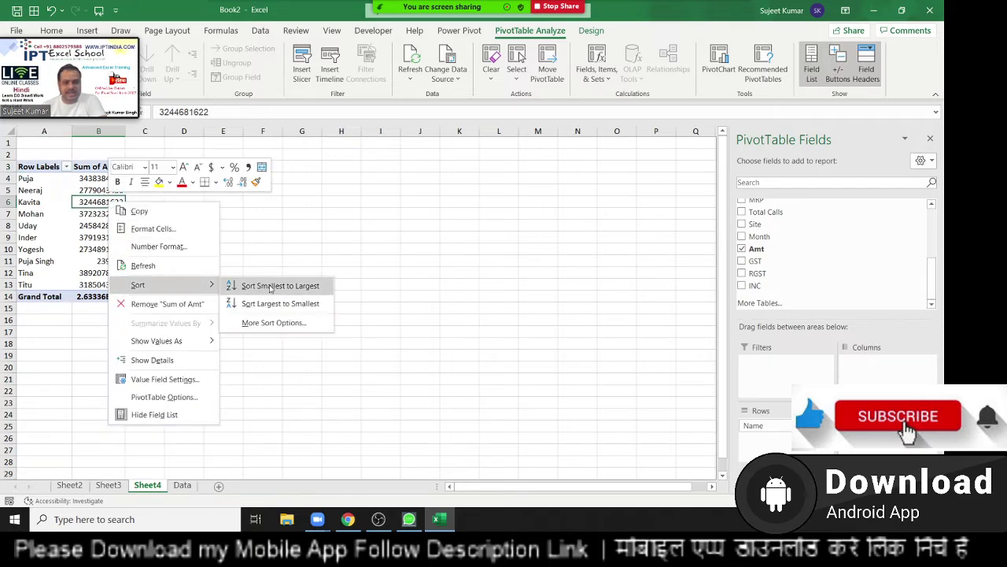
pyautogui.click(274, 286)
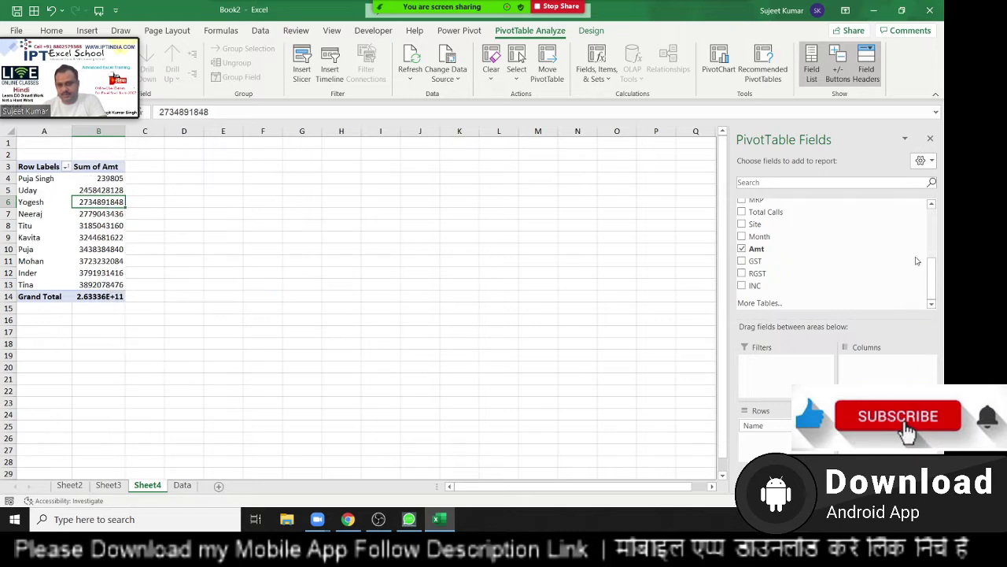
pyautogui.click(848, 248)
pyautogui.scroll(3, 850, 256)
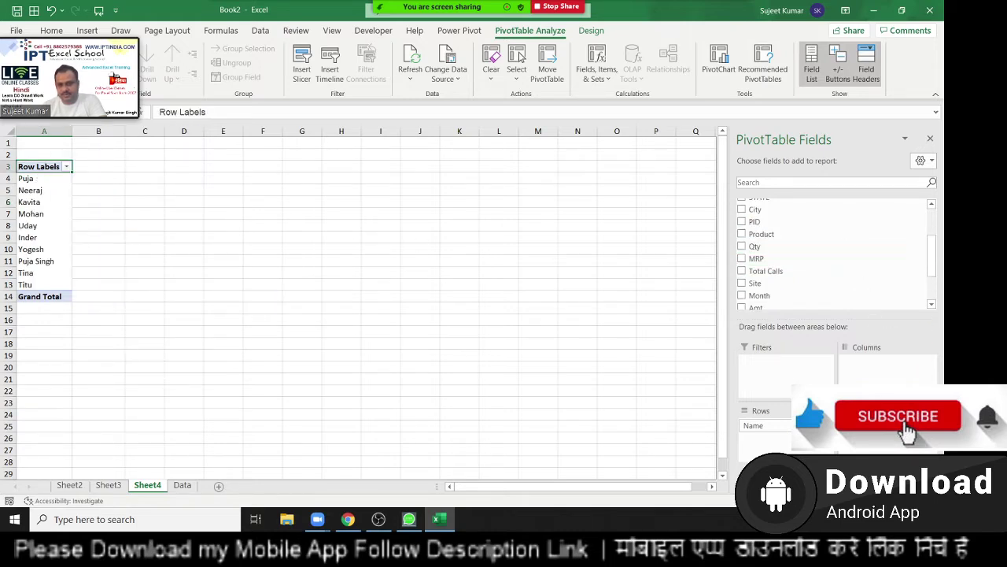
# Add Qty and Month to the pivot and sort each name's months by quantity ascending.
pyautogui.click(741, 246)
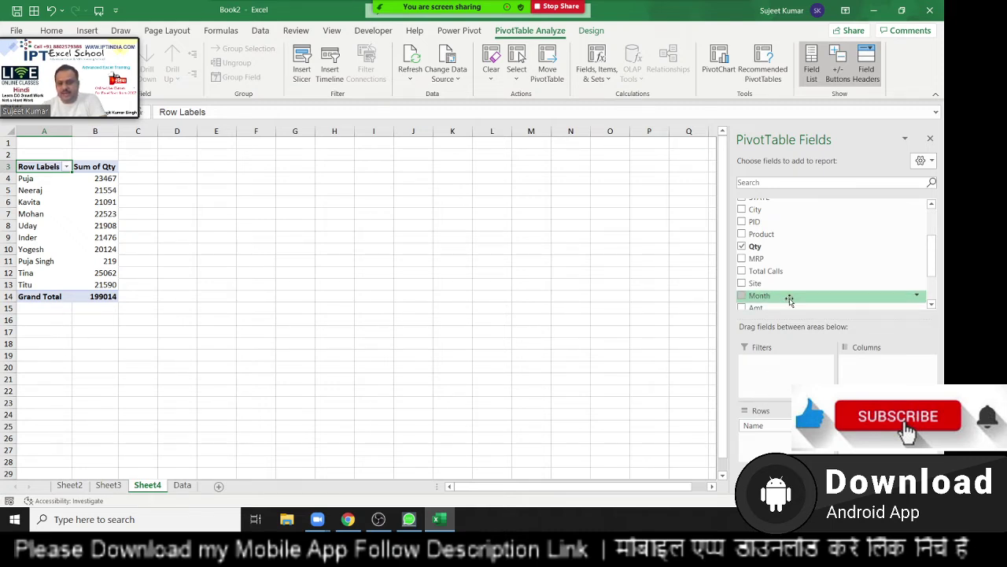
pyautogui.click(741, 295)
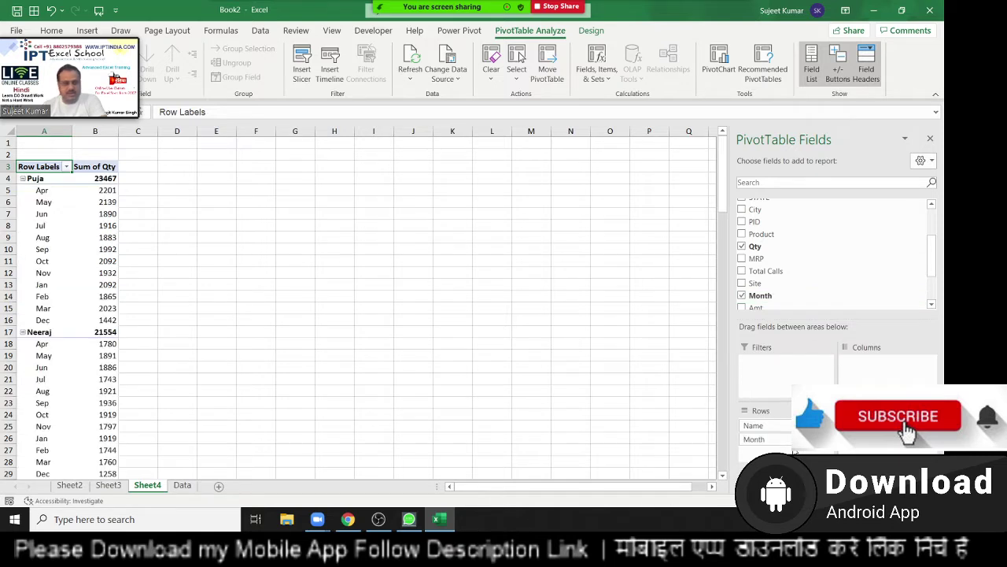
pyautogui.click(91, 248)
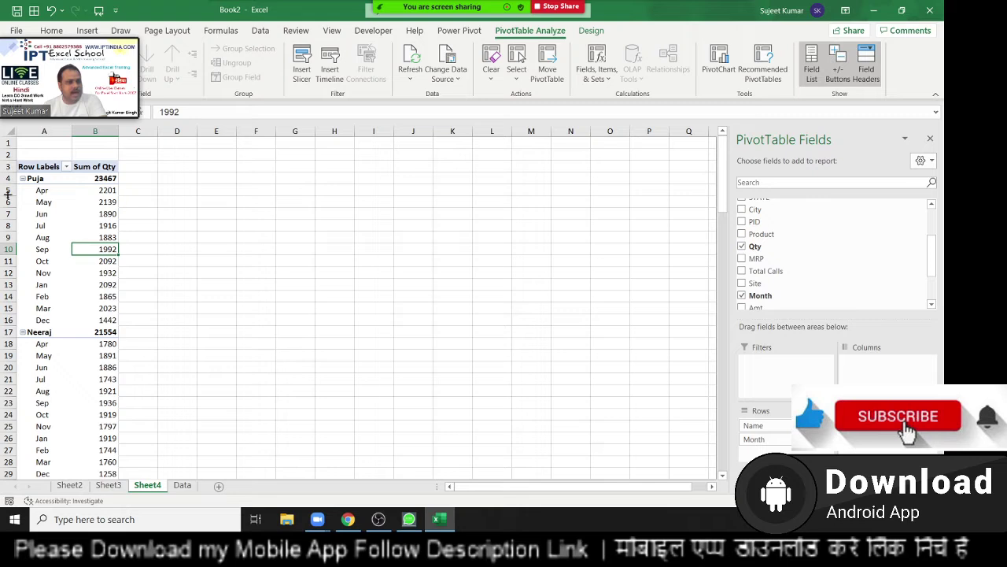
pyautogui.click(108, 190)
pyautogui.rightClick(108, 190)
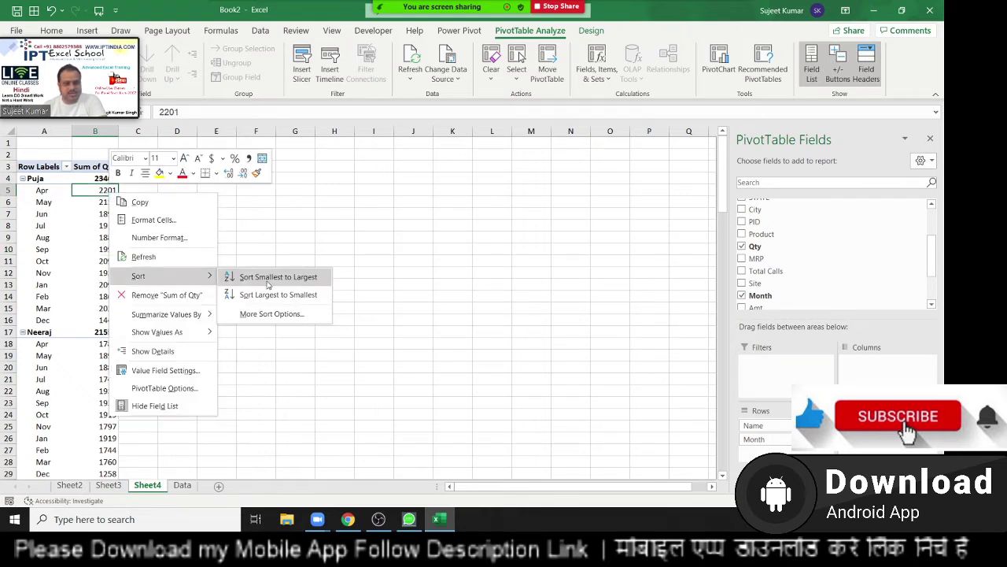
pyautogui.click(269, 279)
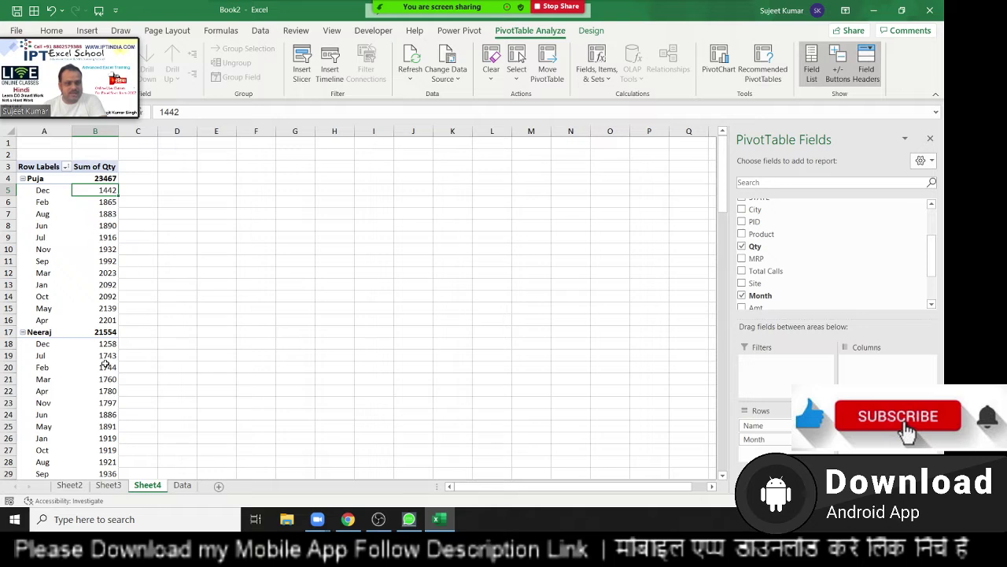
# Select Puja's and Neeraj's monthly row blocks (A5:B16 and A18:B29).
pyautogui.moveTo(105, 364); pyautogui.dragTo(105, 402)
pyautogui.click(44, 178)
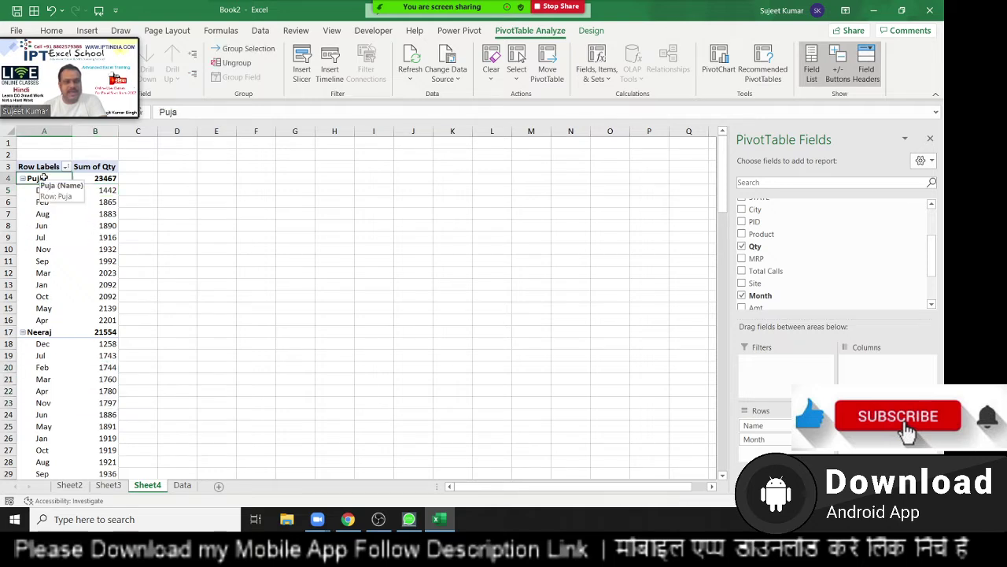
pyautogui.click(44, 333)
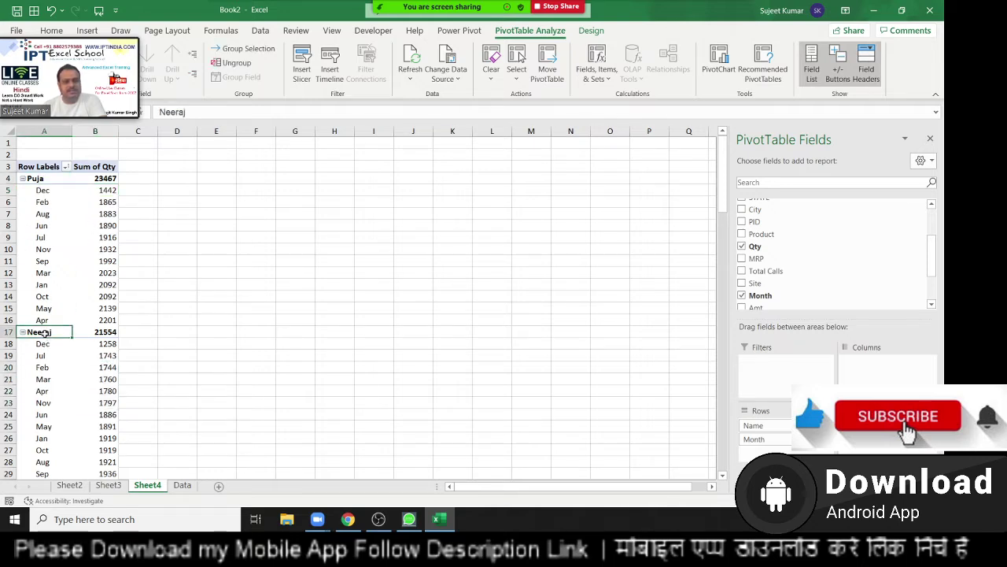
pyautogui.moveTo(113, 189); pyautogui.dragTo(56, 315)
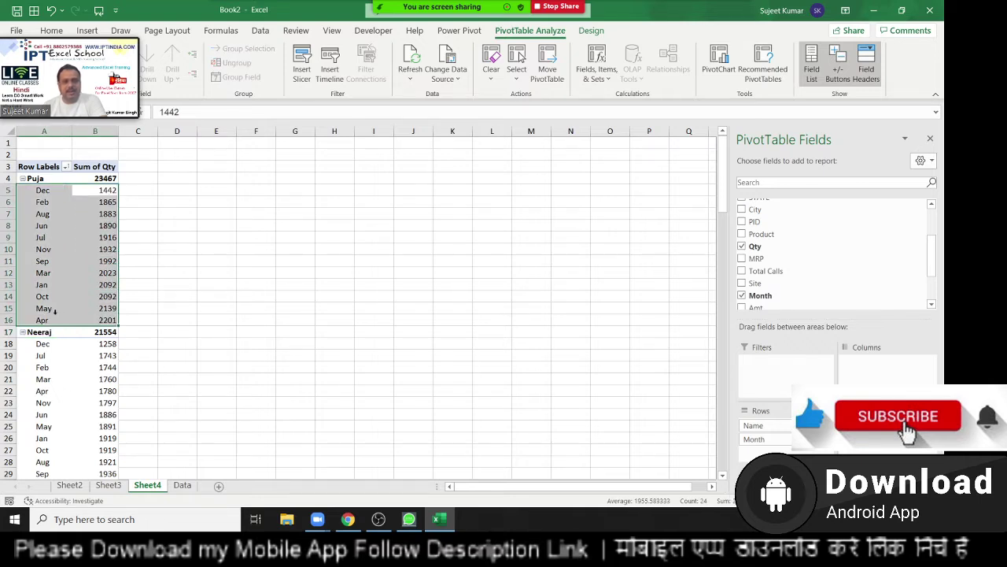
pyautogui.scroll(-3, 83, 291)
pyautogui.moveTo(96, 237); pyautogui.dragTo(44, 369)
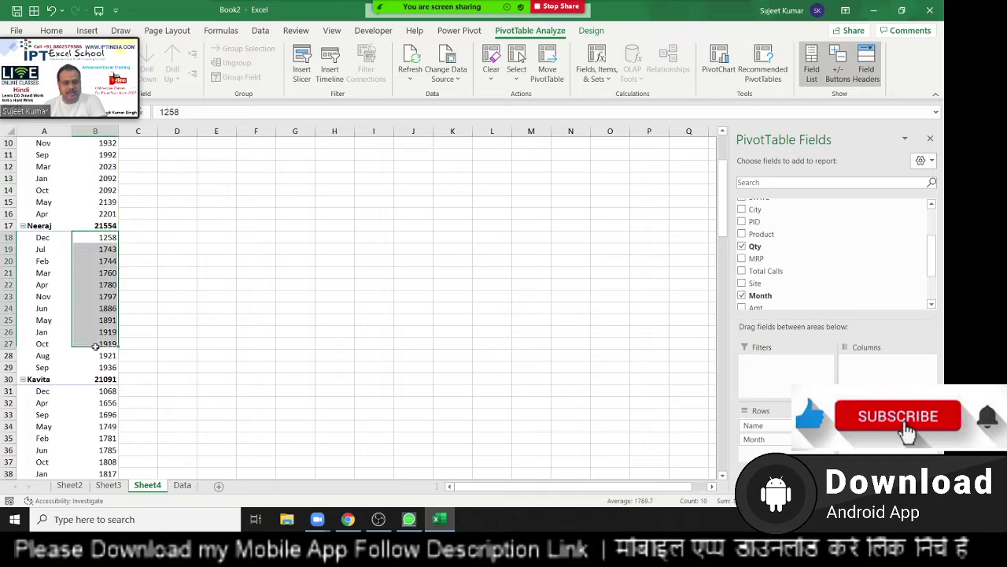
pyautogui.scroll(-3, 49, 371)
pyautogui.moveTo(95, 284)
pyautogui.mouseDown()
pyautogui.moveTo(37, 426)
pyautogui.moveTo(42, 414)
pyautogui.mouseUp()
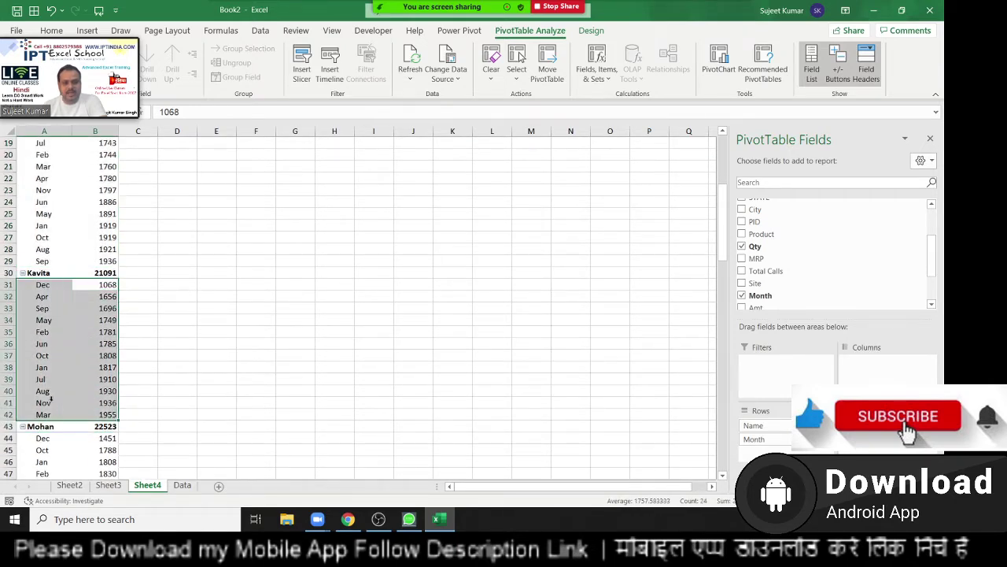
pyautogui.scroll(6, 50, 399)
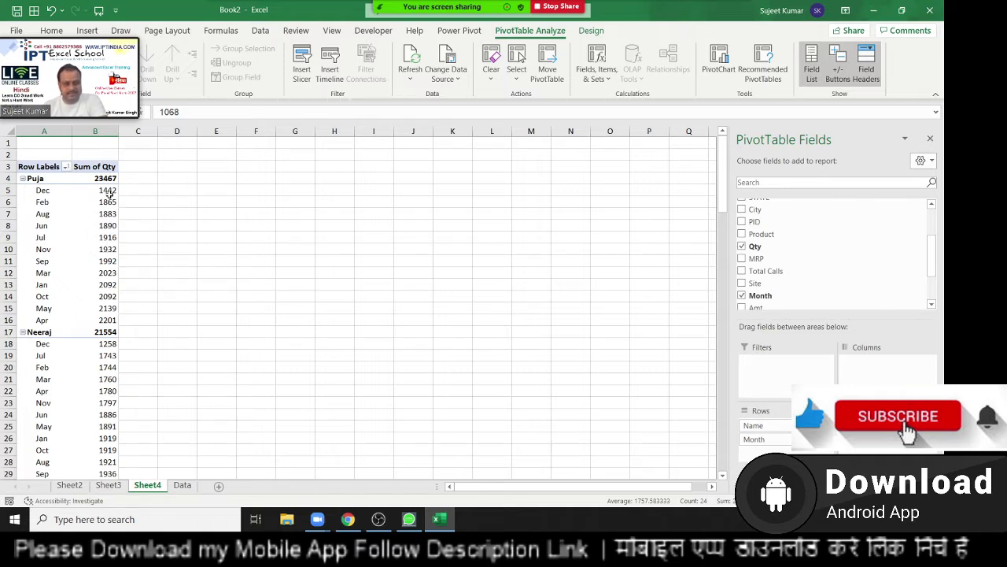
pyautogui.click(110, 193)
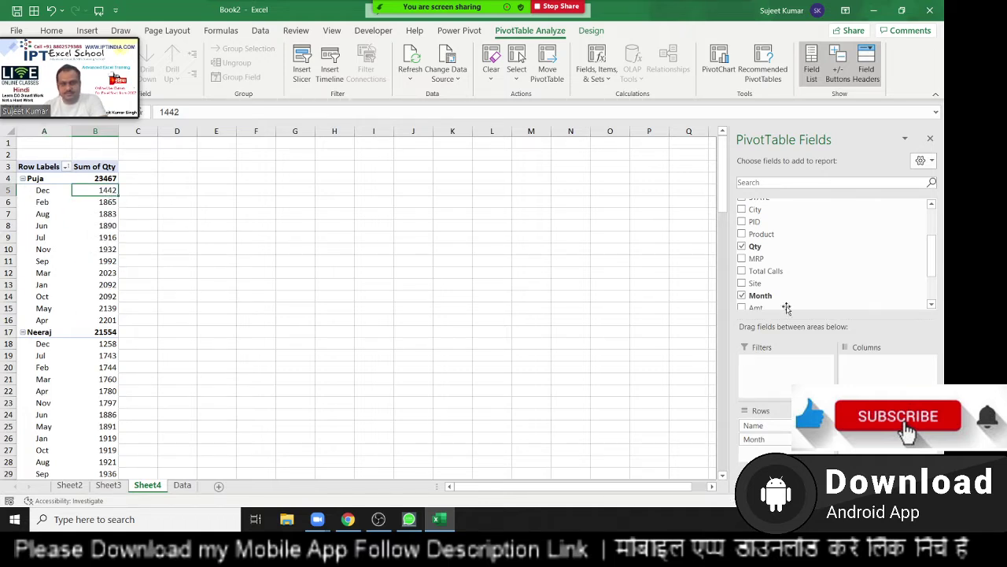
pyautogui.click(101, 180)
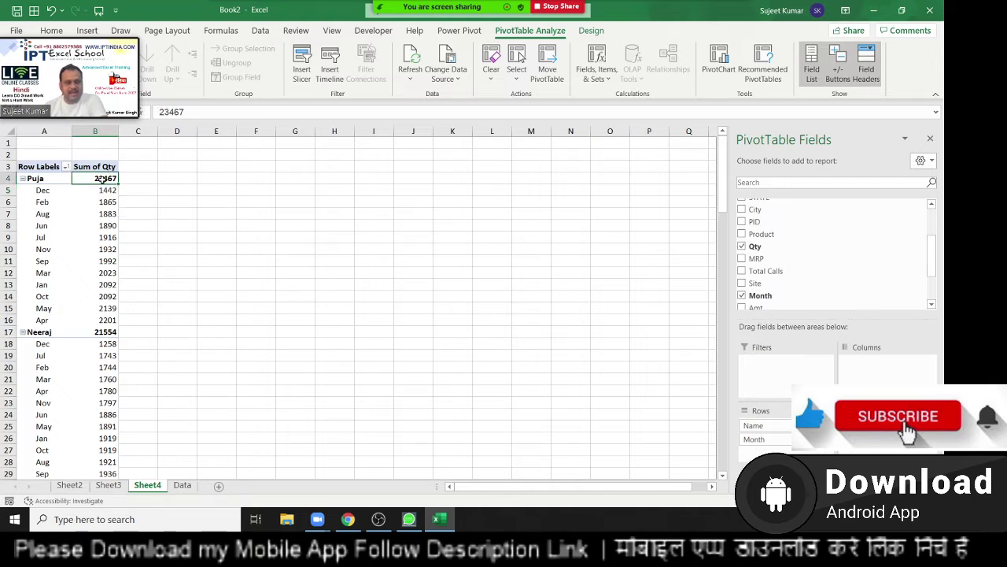
pyautogui.rightClick(104, 180)
pyautogui.moveTo(157, 263)
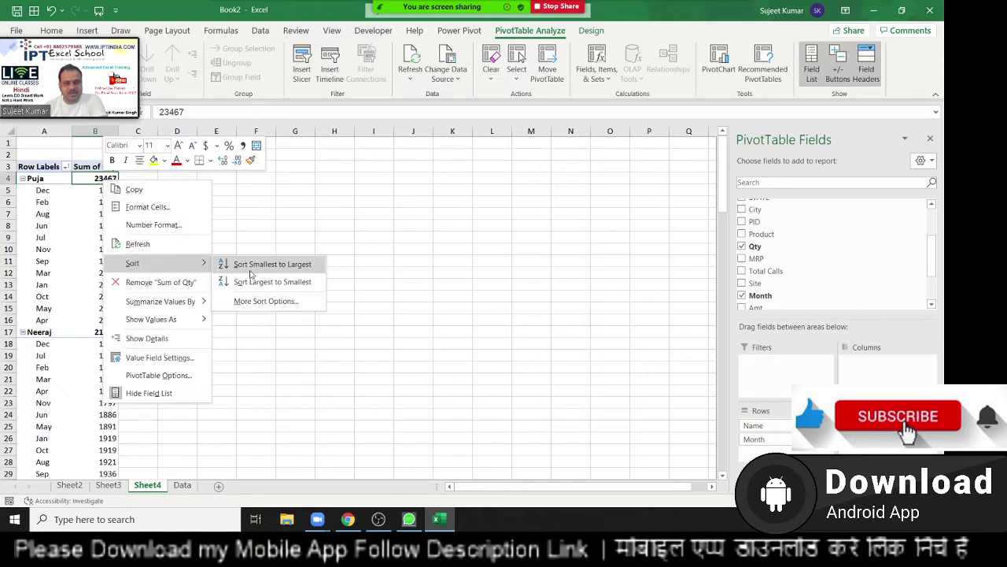
pyautogui.click(250, 269)
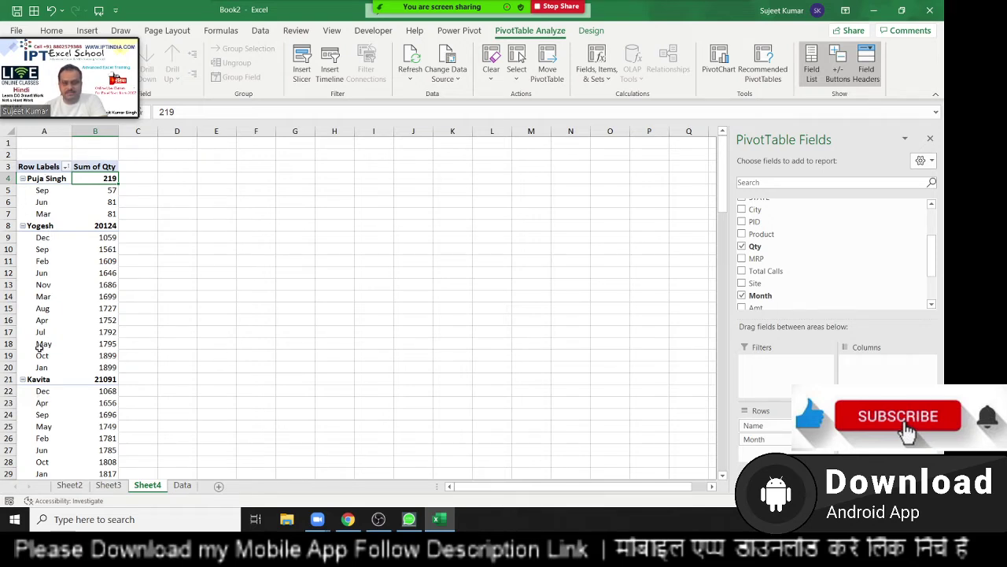
# Re-sort Yogesh's monthly quantities smallest to largest, then check the name field's options.
pyautogui.click(104, 283)
pyautogui.rightClick(104, 282)
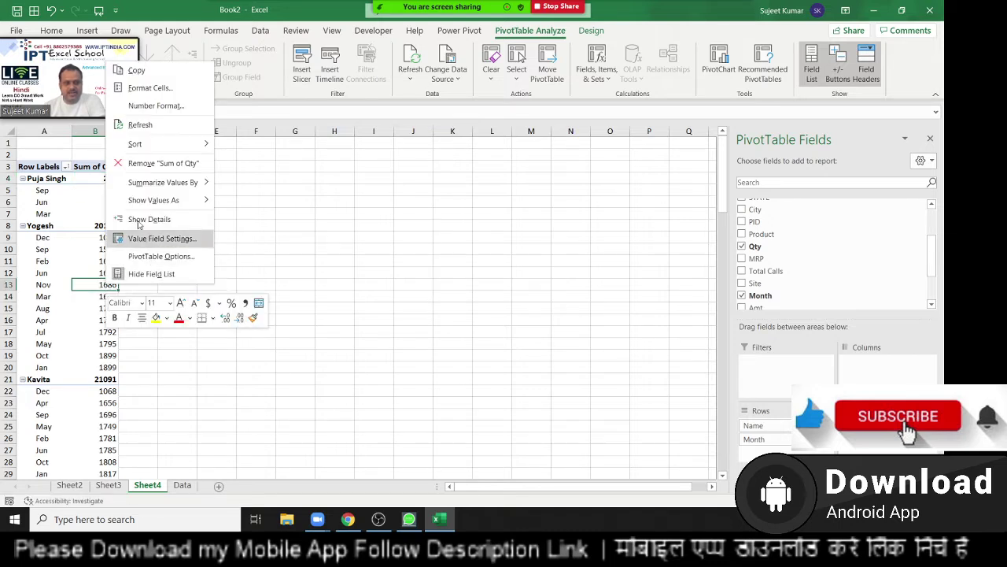
pyautogui.moveTo(136, 144)
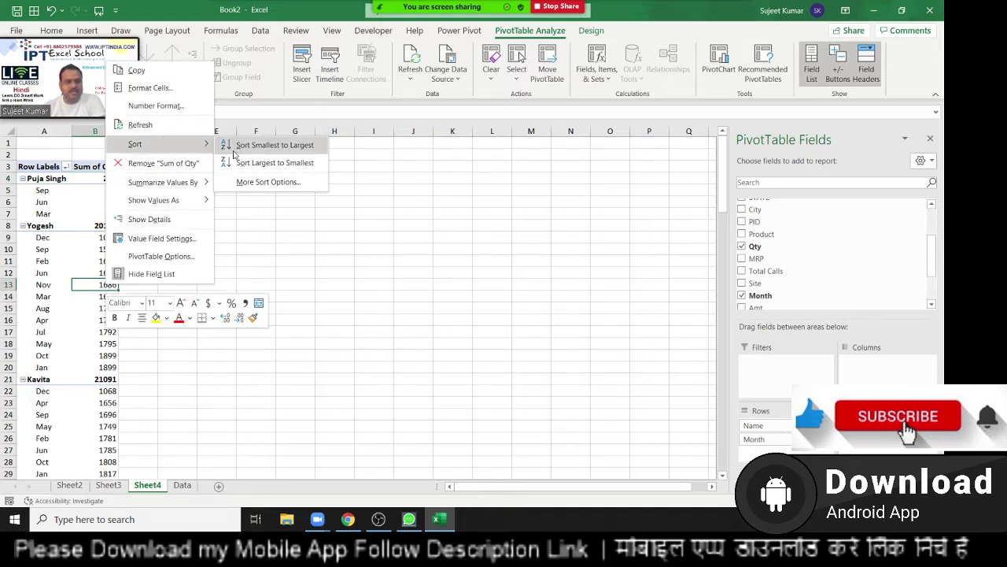
pyautogui.click(233, 152)
pyautogui.click(50, 179)
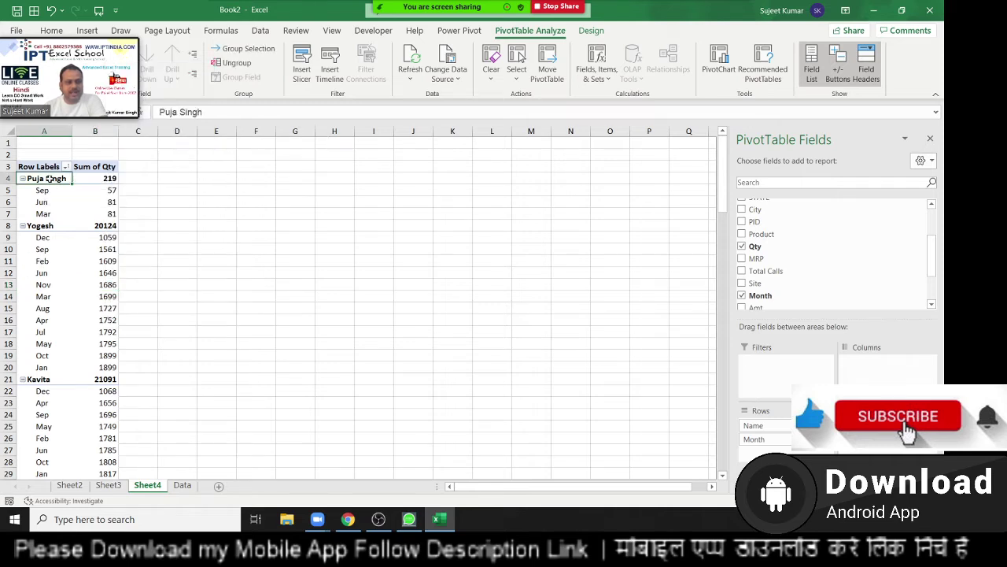
pyautogui.rightClick(49, 178)
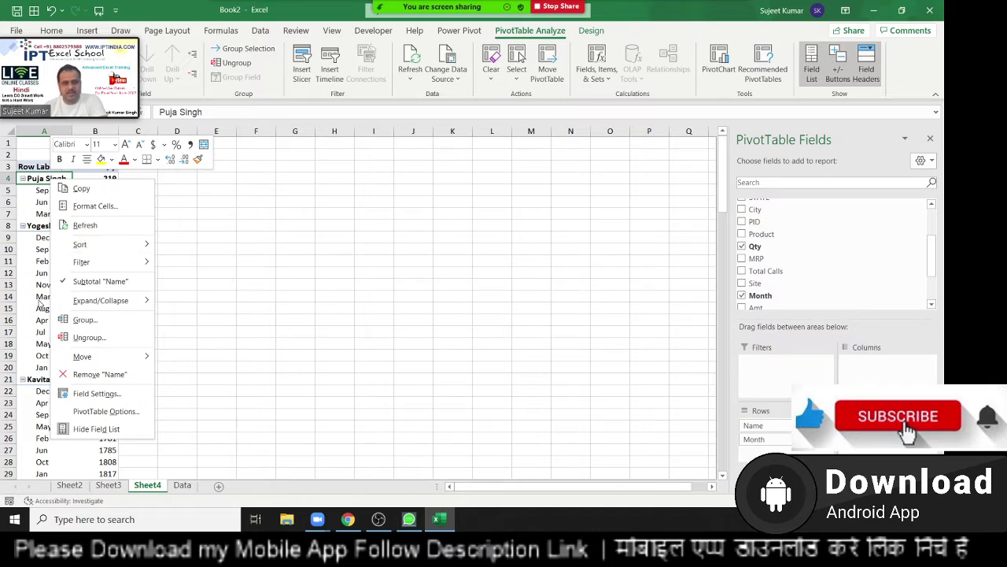
pyautogui.press('Escape')
pyautogui.scroll(-1, 765, 283)
pyautogui.scroll(-1, 775, 303)
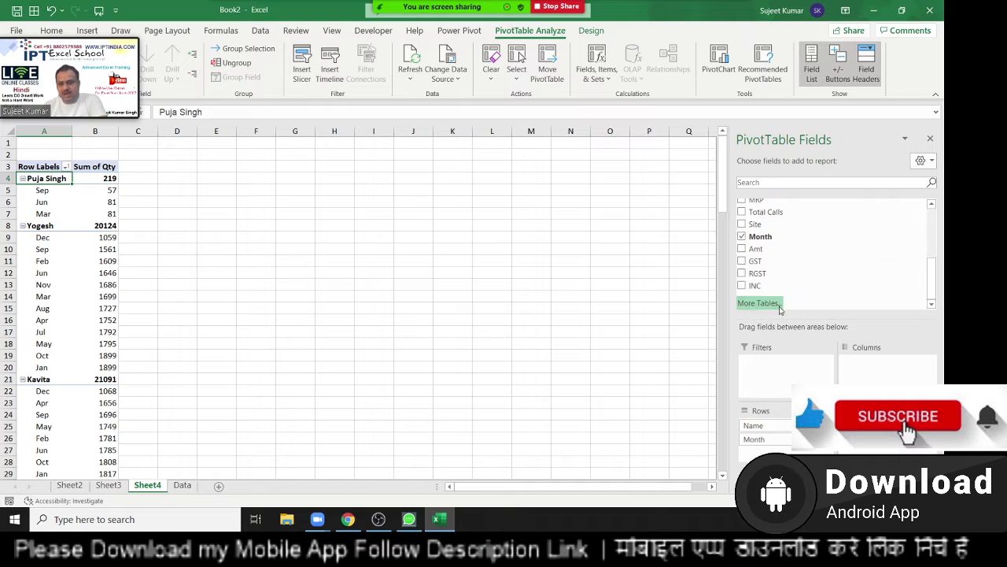
pyautogui.scroll(1, 780, 287)
pyautogui.moveTo(776, 211)
pyautogui.mouseDown()
pyautogui.moveTo(868, 331)
pyautogui.moveTo(874, 364)
pyautogui.mouseUp()
pyautogui.click(258, 180)
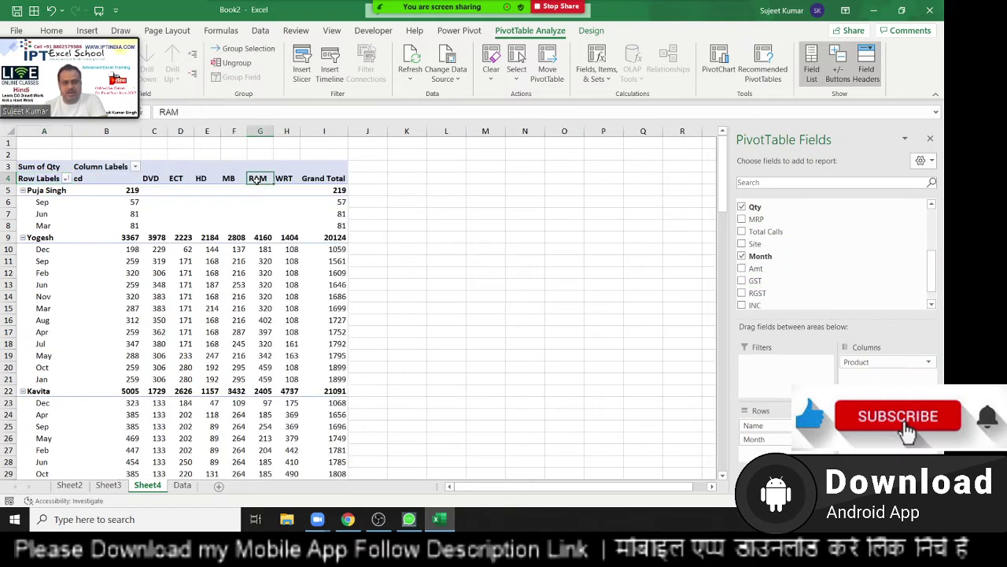
pyautogui.rightClick(258, 180)
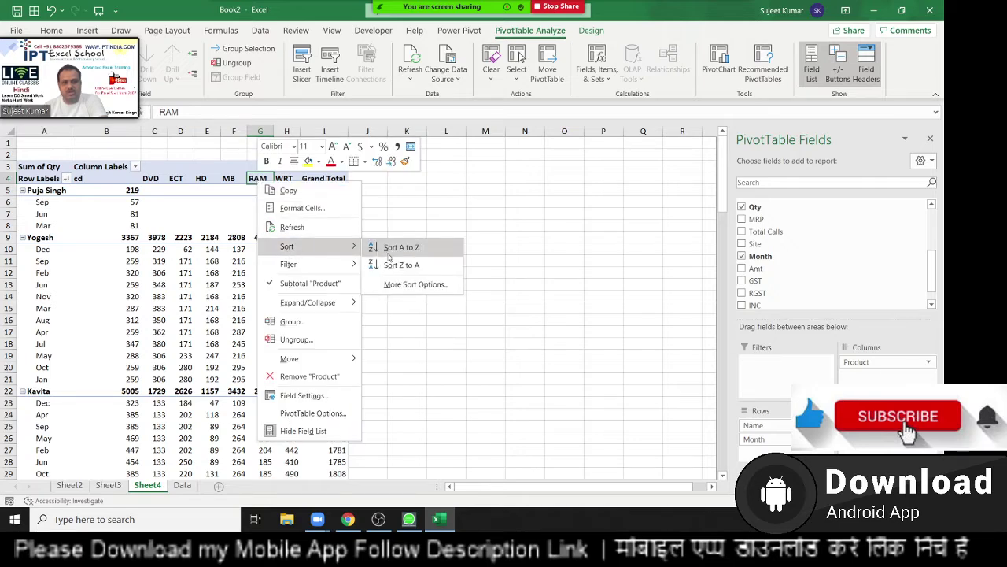
pyautogui.click(391, 264)
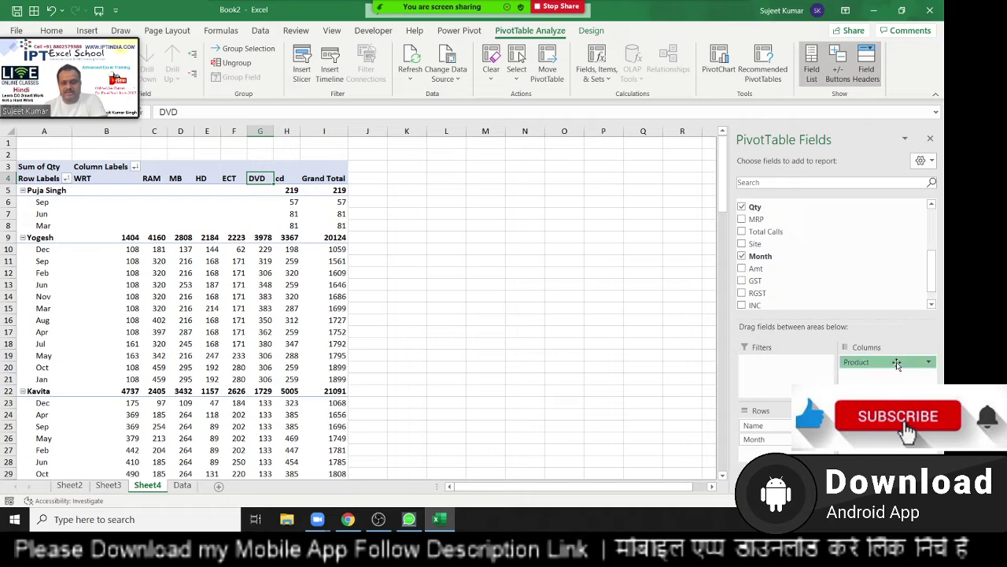
pyautogui.moveTo(897, 363); pyautogui.dragTo(898, 271)
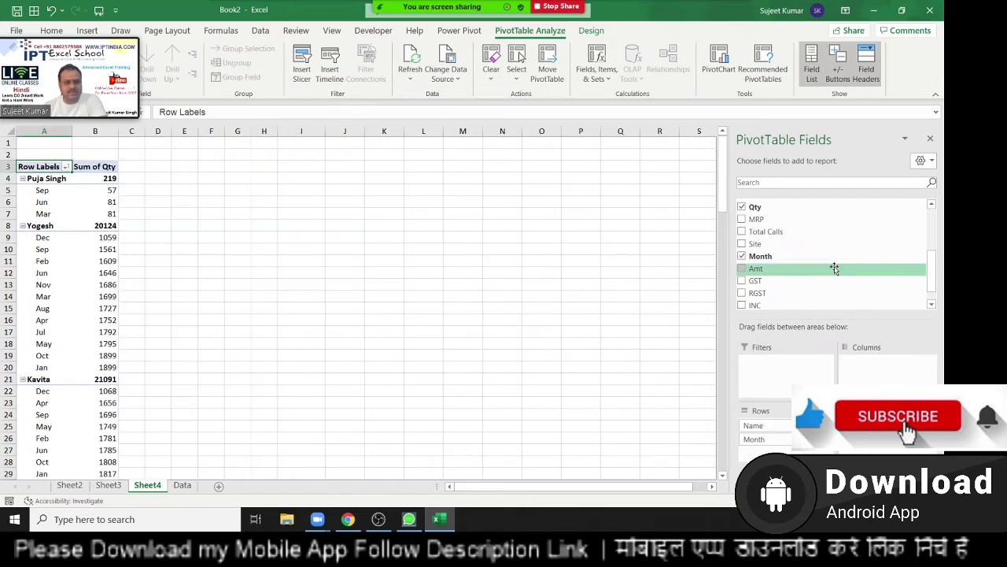
# Turn on Classic PivotTable layout in the PivotTable Options Display settings.
pyautogui.rightClick(44, 260)
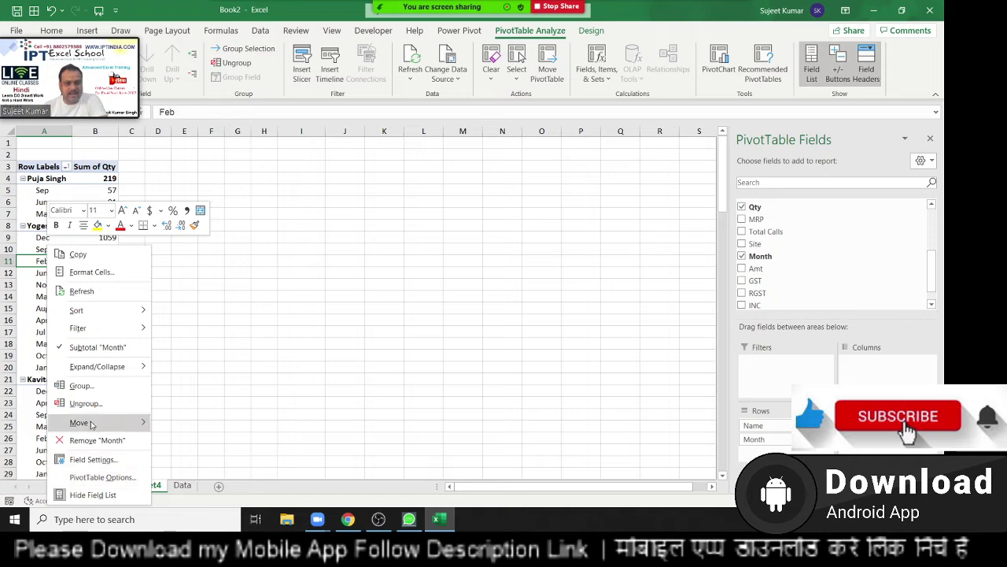
pyautogui.click(90, 478)
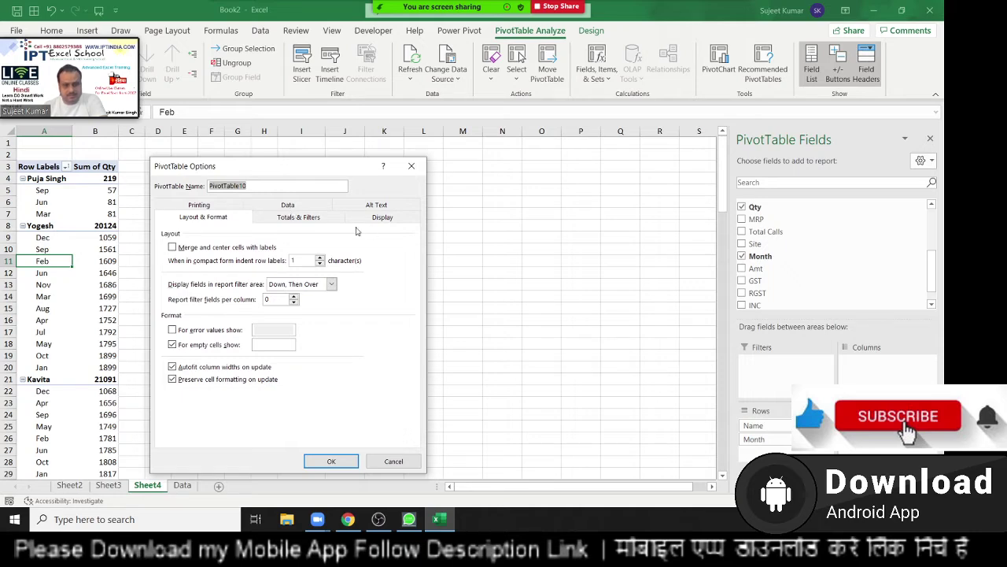
pyautogui.click(378, 218)
pyautogui.click(207, 314)
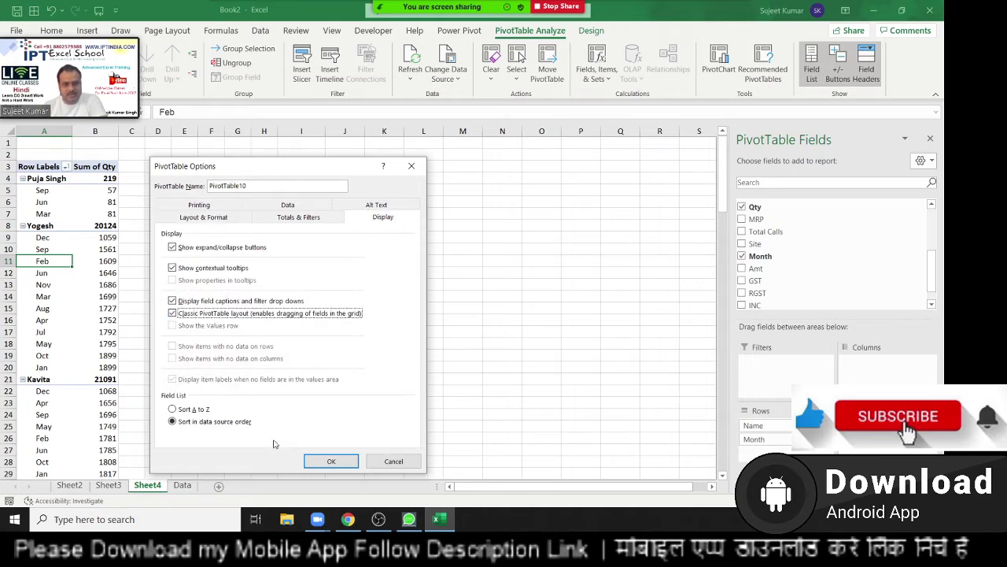
pyautogui.click(332, 461)
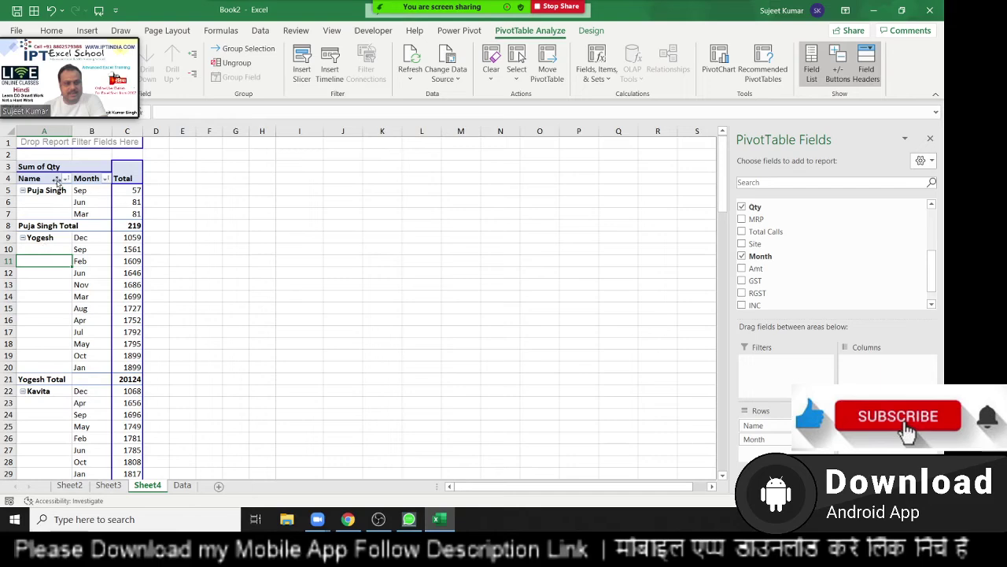
# Enable 'Merge and center cells with labels' in PivotTable Options so names span their month rows.
pyautogui.click(108, 198)
pyautogui.click(58, 224)
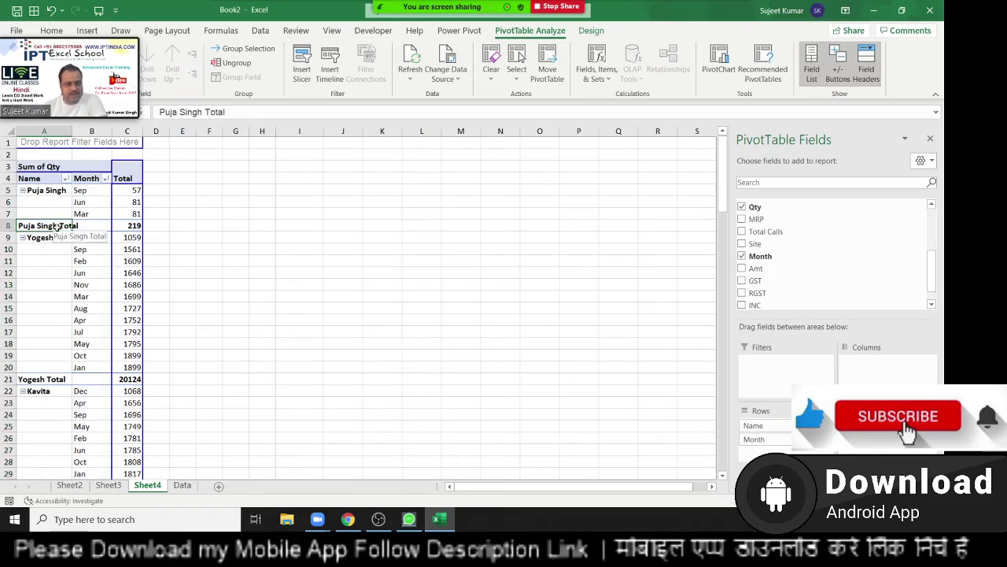
pyautogui.rightClick(57, 269)
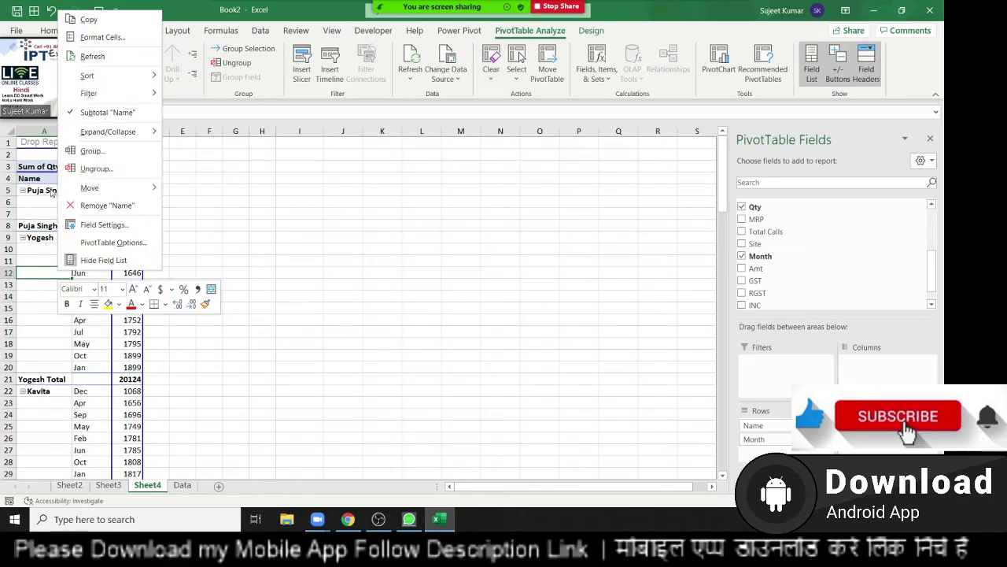
pyautogui.press('Escape')
pyautogui.click(37, 131)
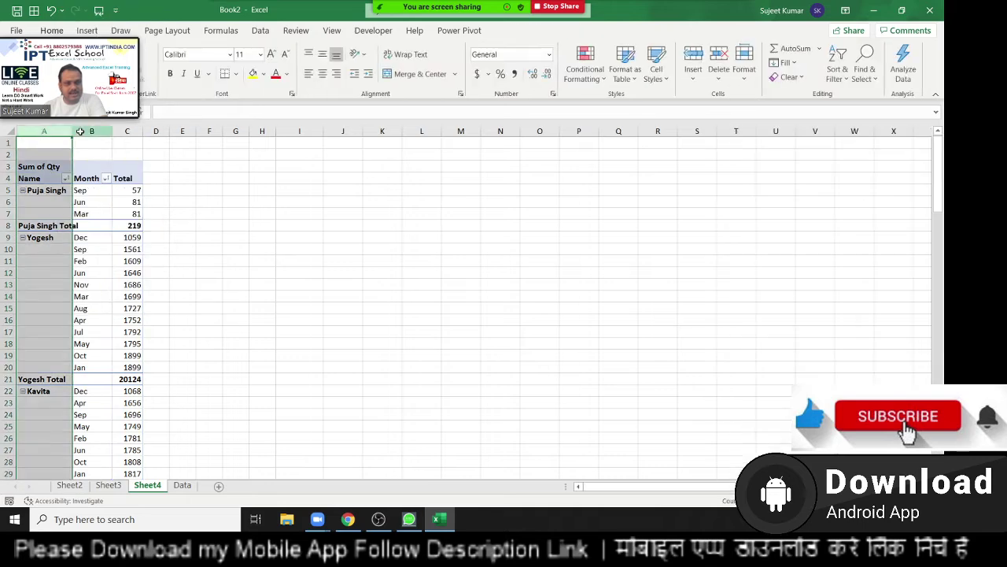
pyautogui.click(52, 261)
pyautogui.rightClick(57, 261)
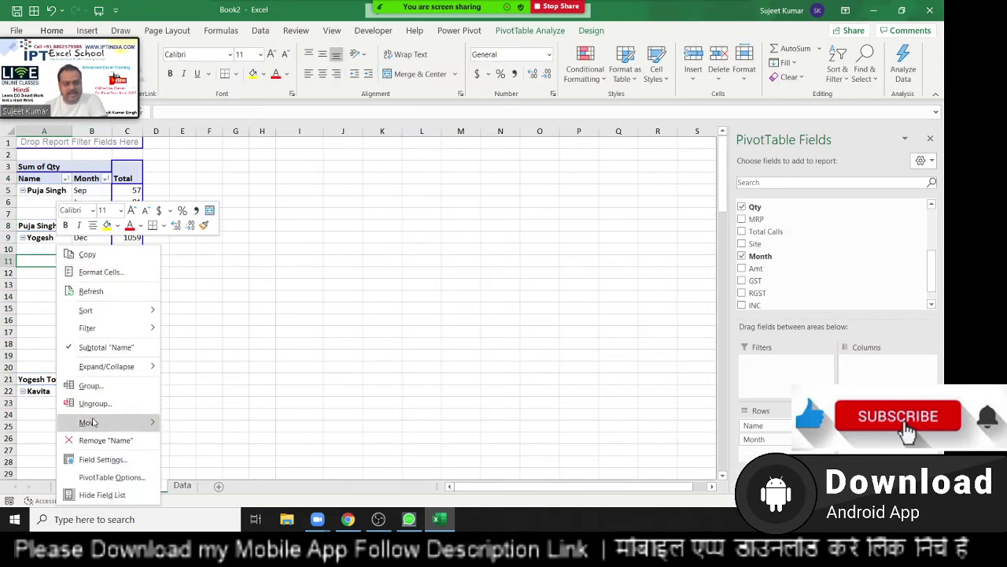
pyautogui.click(110, 477)
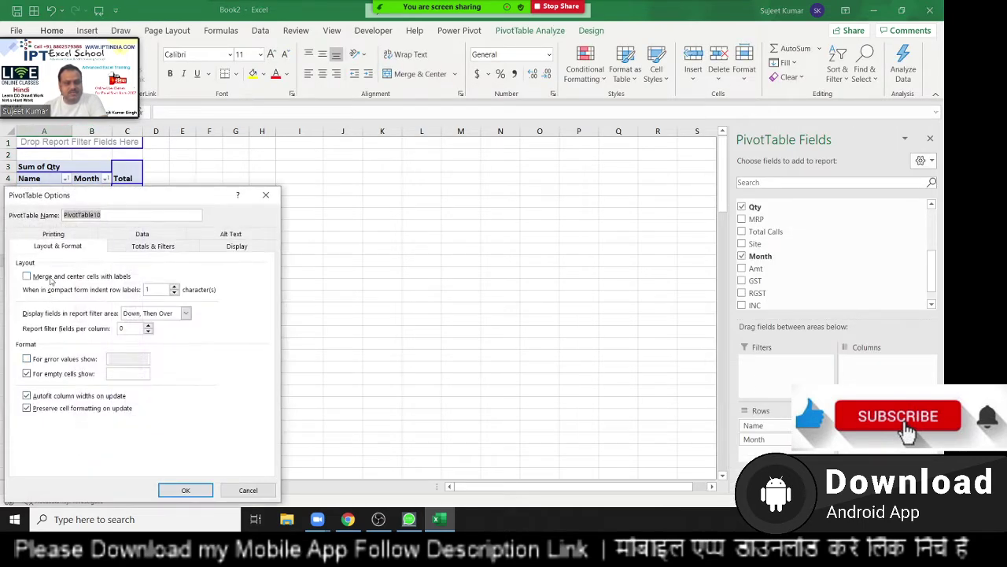
pyautogui.click(52, 279)
pyautogui.click(180, 488)
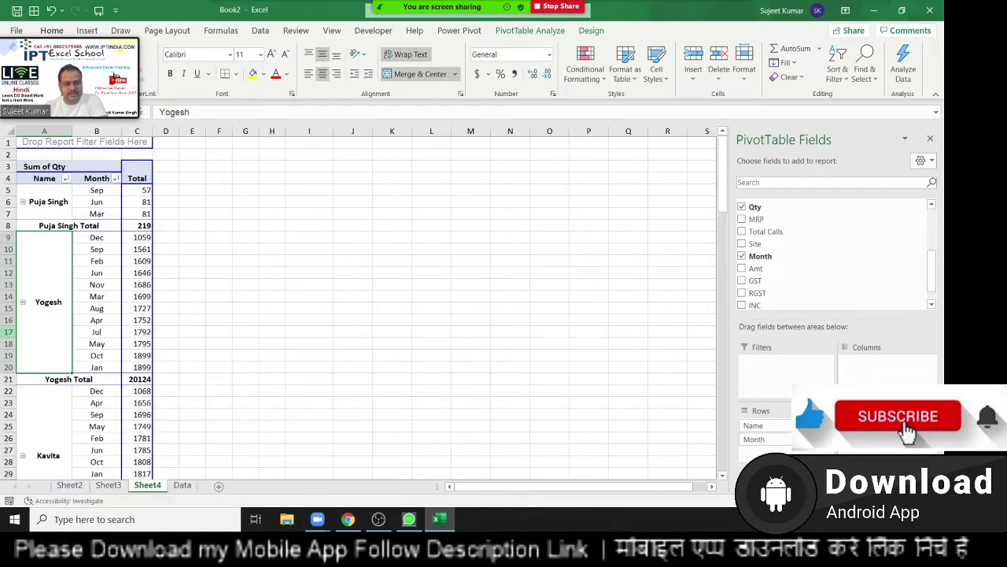
pyautogui.click(250, 272)
# Sort Yogesh's monthly quantities smallest to largest and inspect the month and name menus.
pyautogui.click(138, 238)
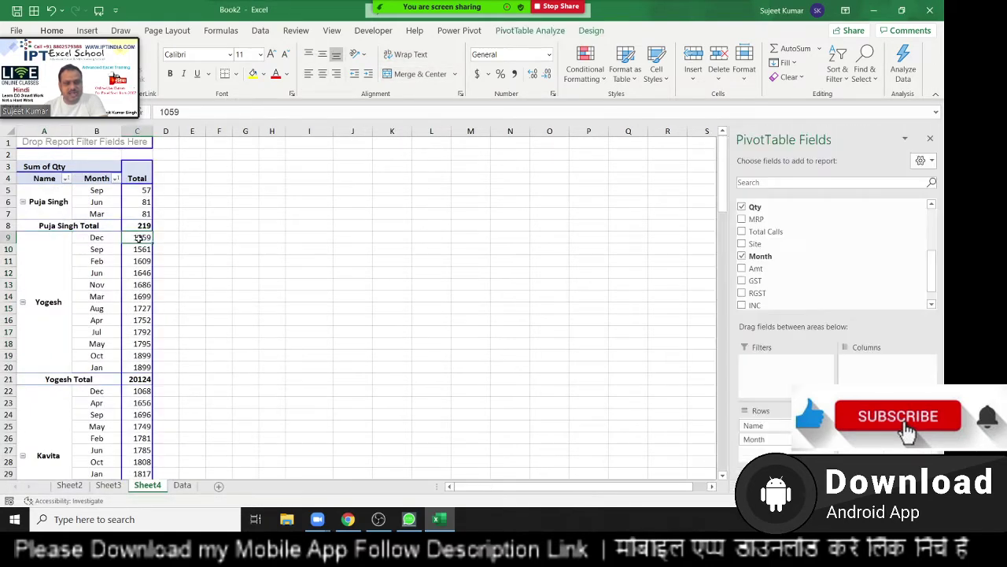
pyautogui.rightClick(139, 238)
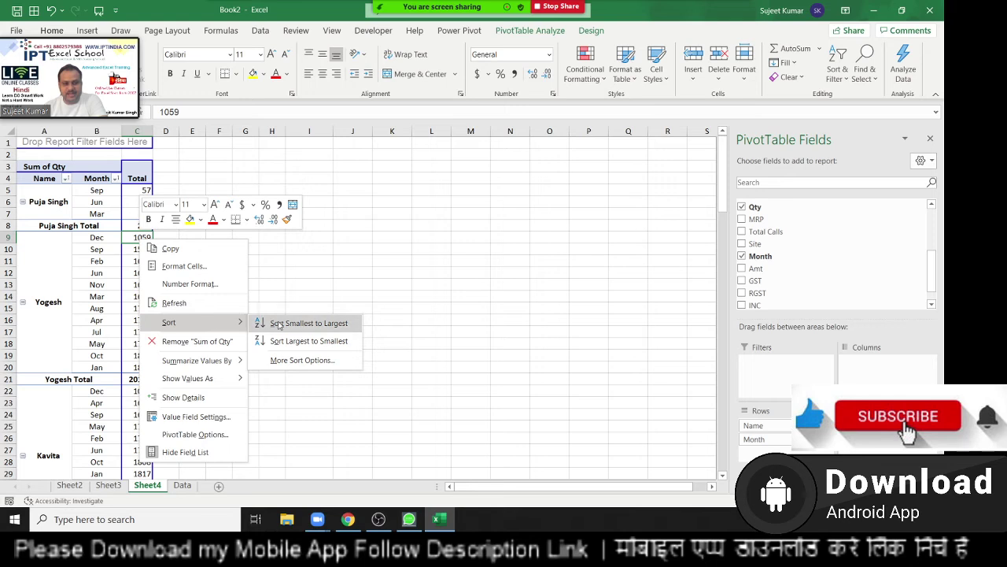
pyautogui.click(99, 243)
pyautogui.click(98, 241)
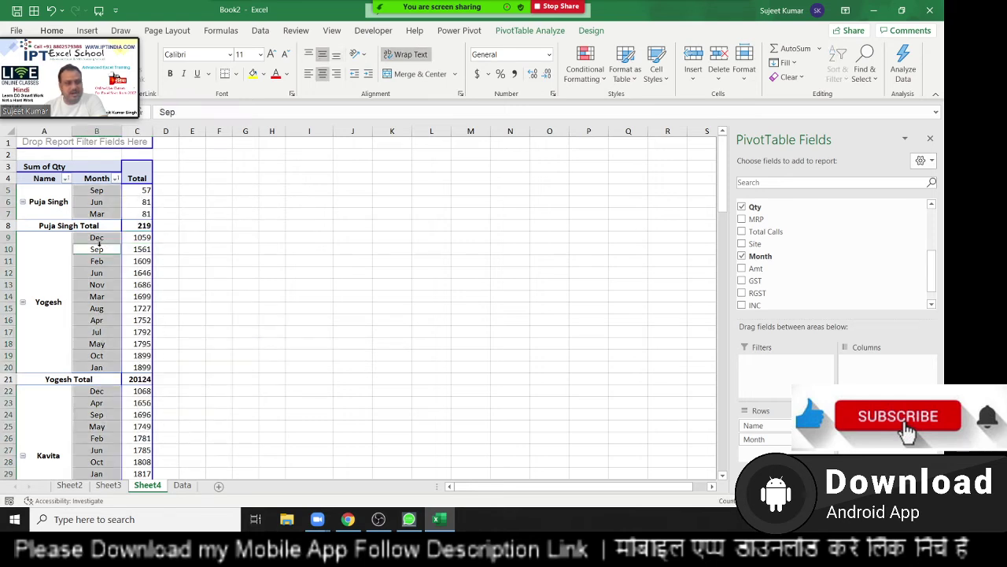
pyautogui.click(100, 250)
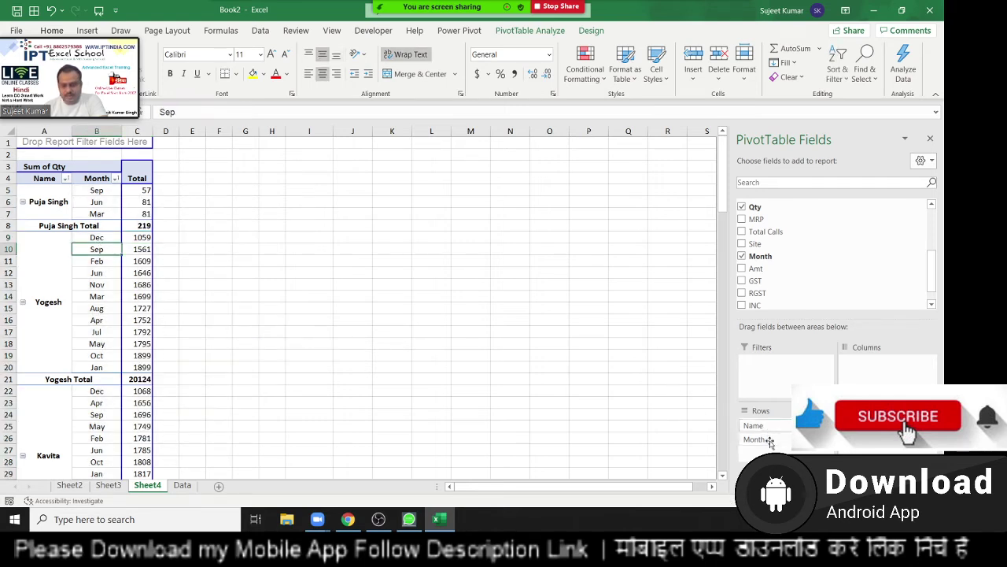
pyautogui.rightClick(95, 250)
pyautogui.moveTo(125, 310)
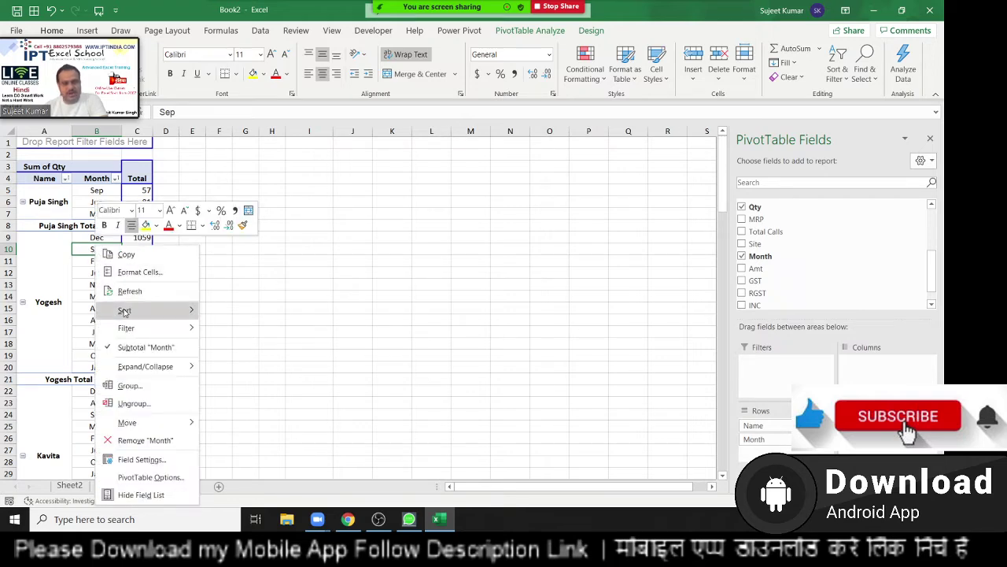
pyautogui.click(48, 292)
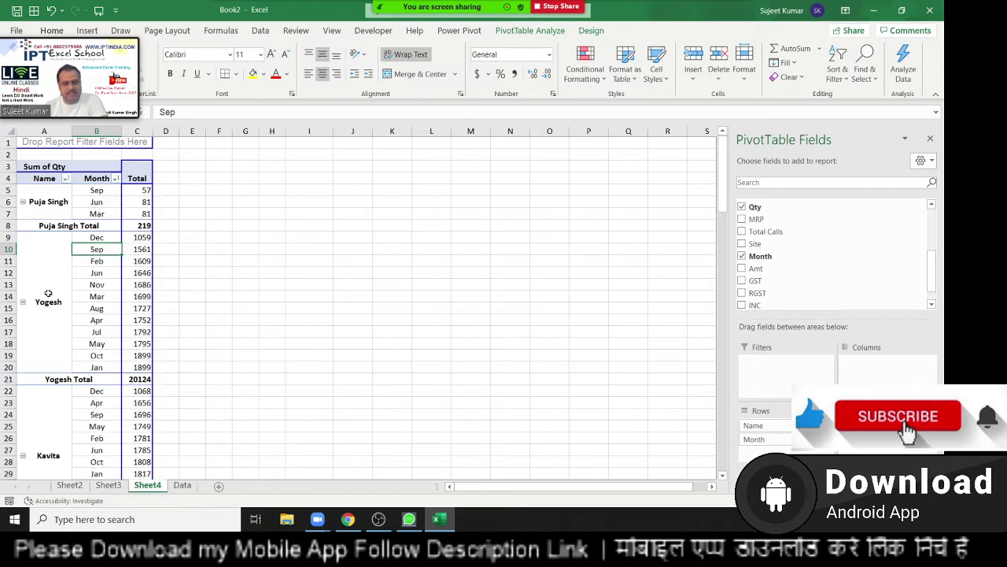
pyautogui.click(48, 293)
pyautogui.rightClick(48, 292)
pyautogui.moveTo(79, 99)
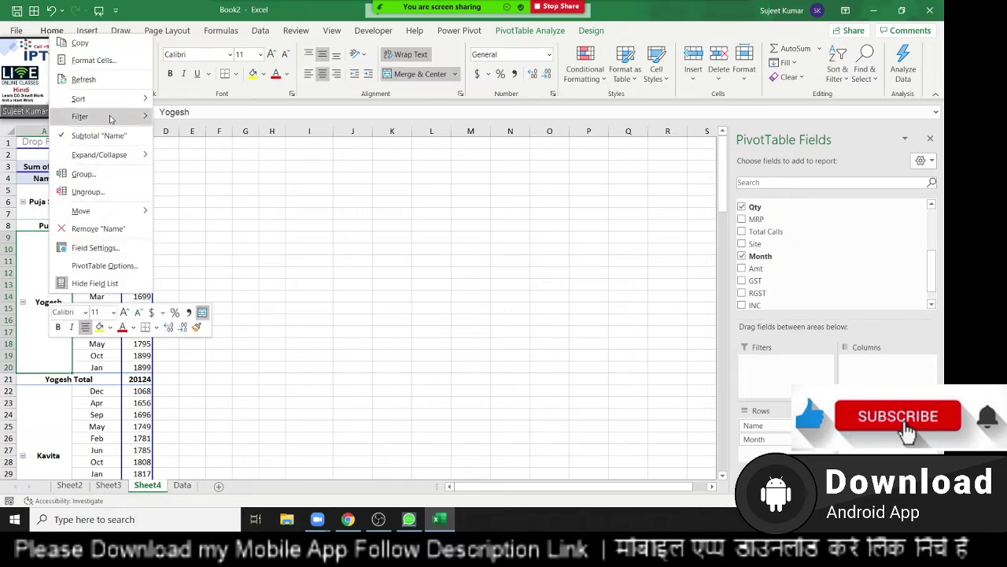
pyautogui.click(226, 329)
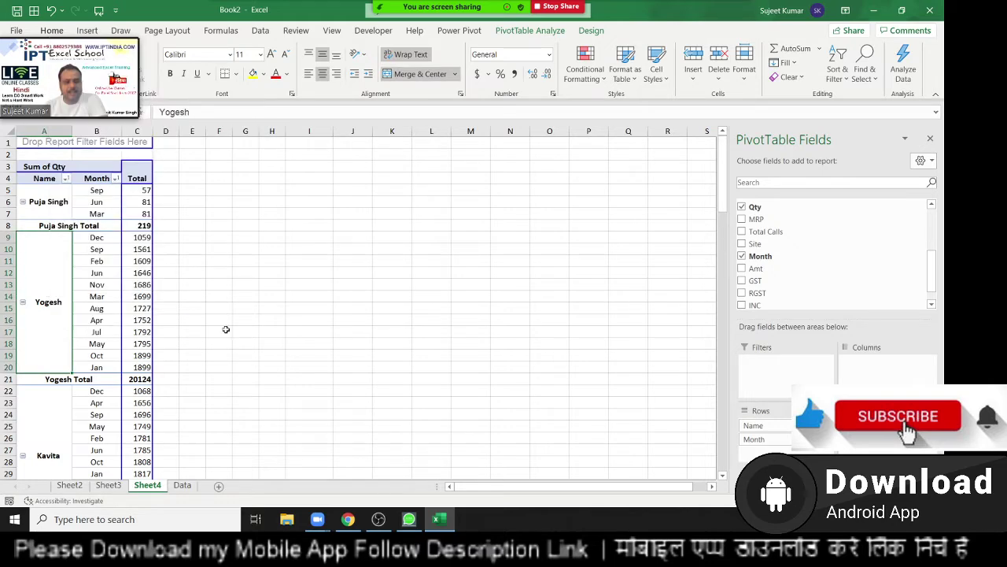
# Try sorting names by total quantity largest first, then undo it with Ctrl+Z.
pyautogui.click(135, 380)
pyautogui.rightClick(135, 380)
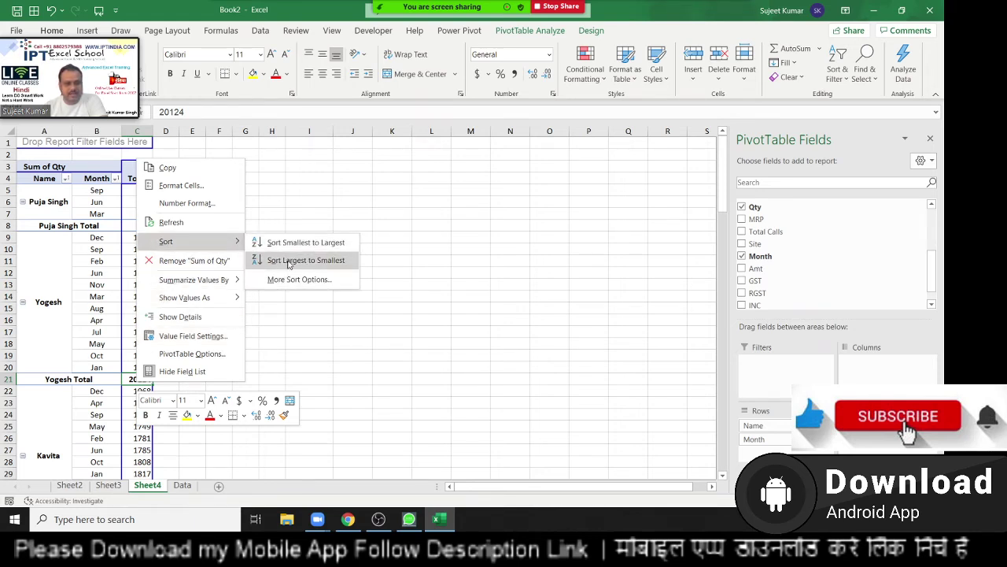
pyautogui.click(288, 262)
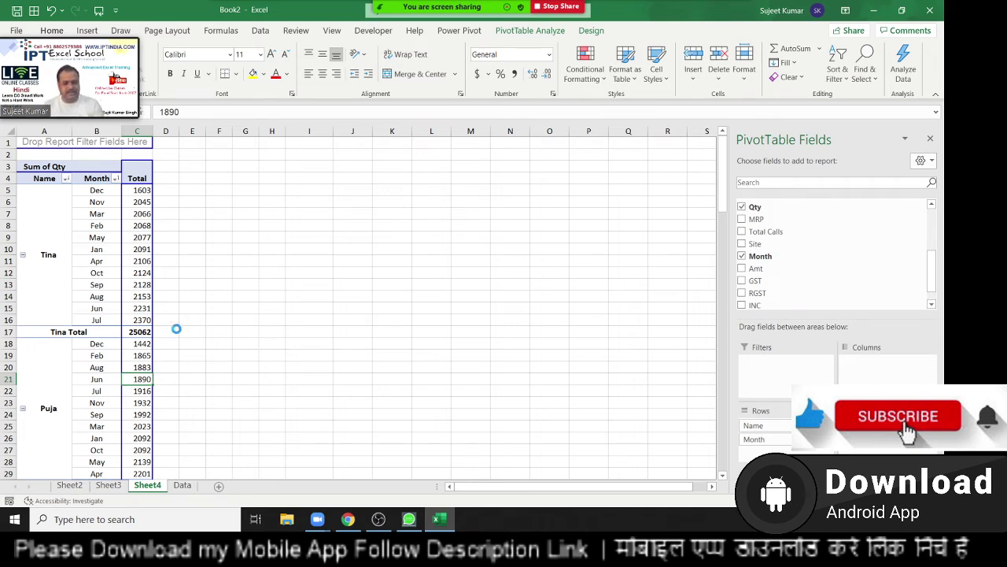
pyautogui.hotkey('ctrl', 'z')
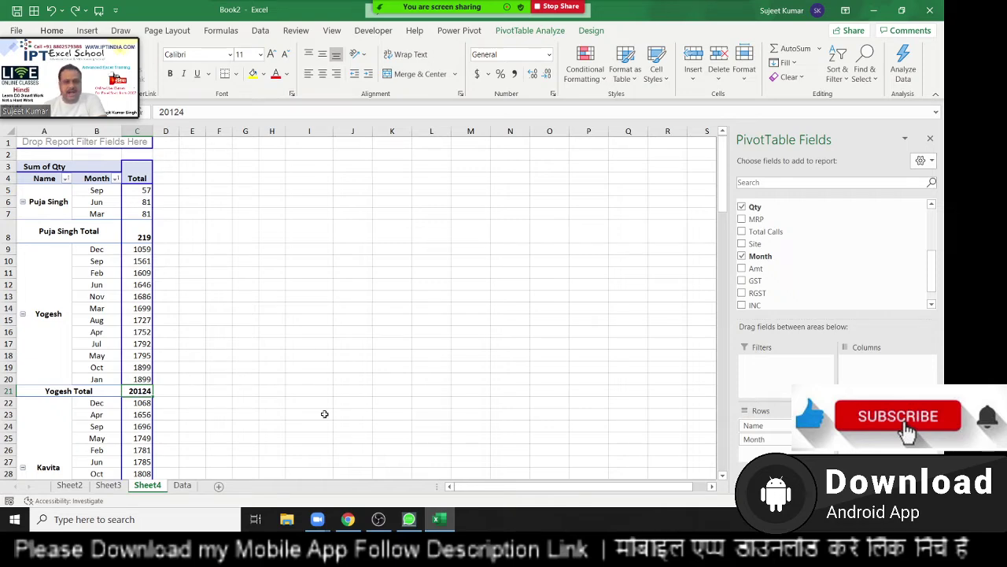
pyautogui.click(138, 251)
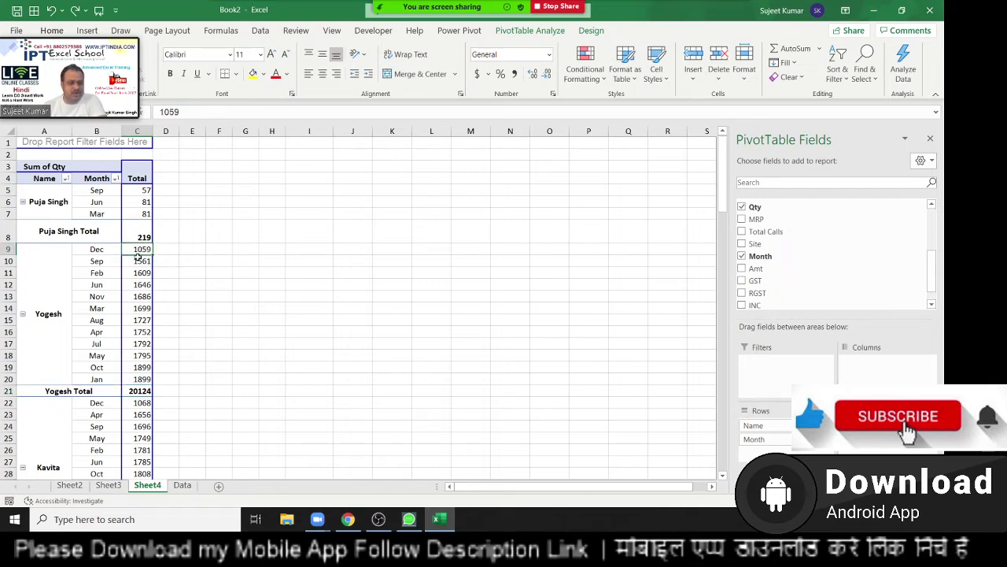
pyautogui.rightClick(142, 250)
pyautogui.moveTo(175, 335)
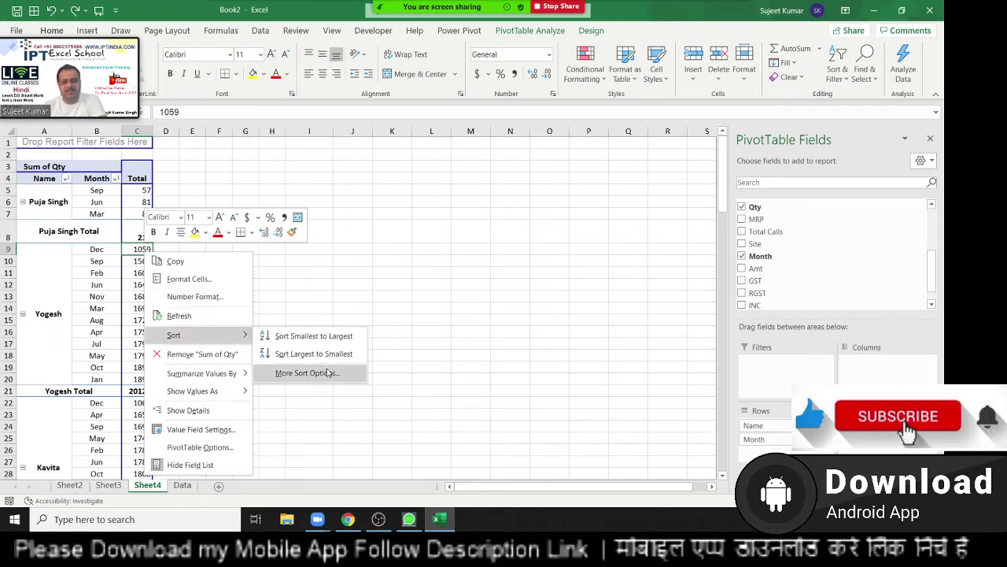
pyautogui.click(329, 373)
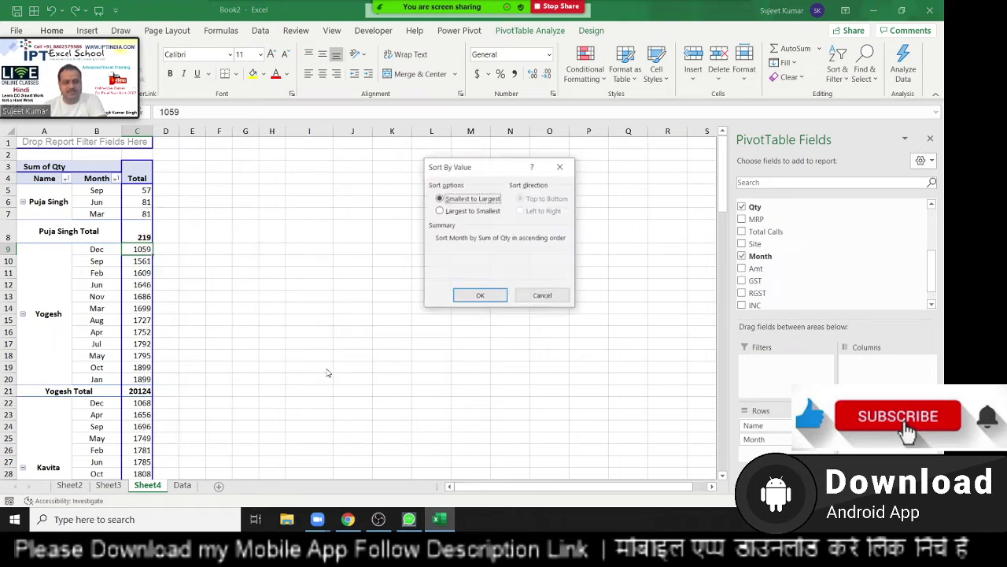
pyautogui.click(543, 296)
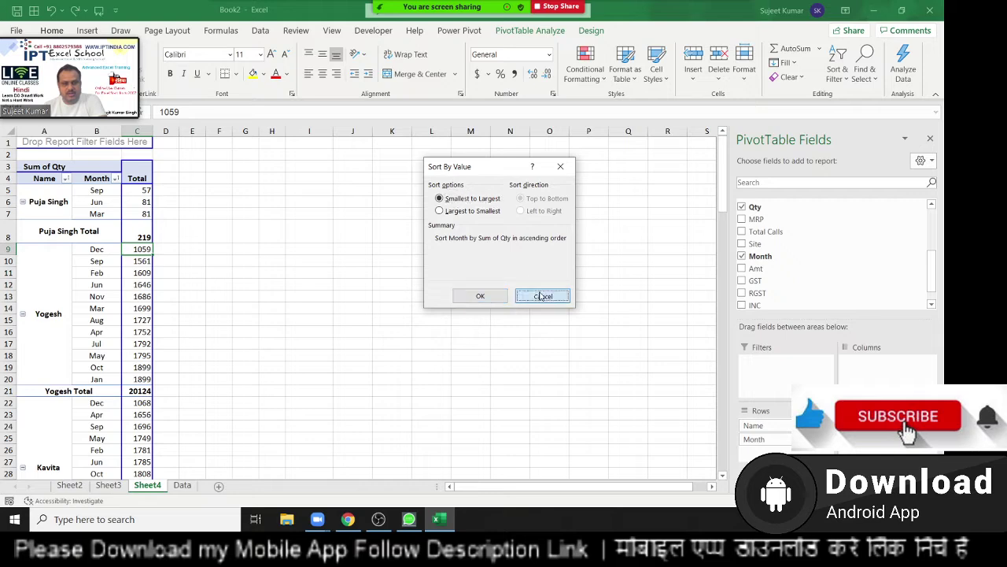
pyautogui.click(106, 268)
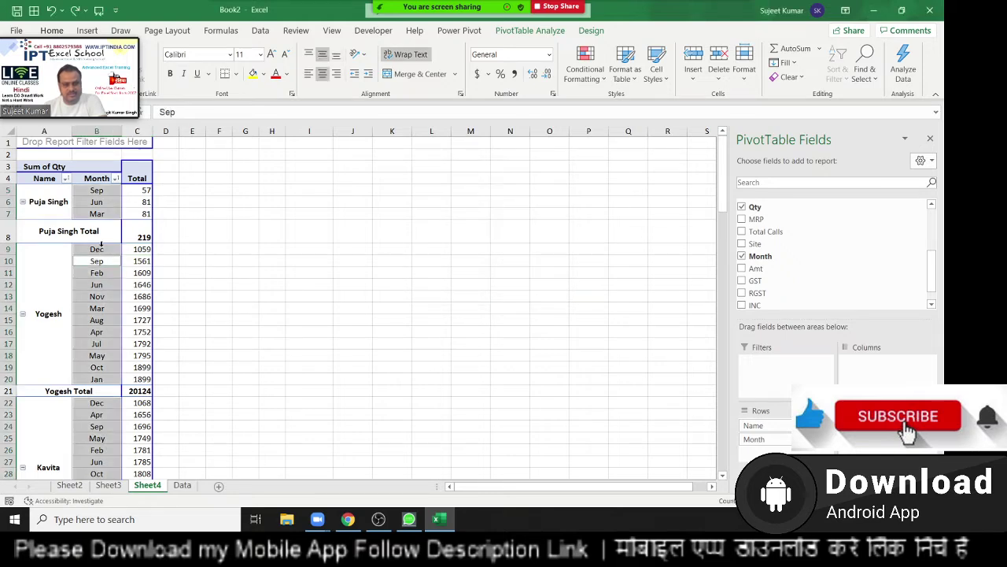
pyautogui.click(101, 250)
pyautogui.rightClick(101, 251)
pyautogui.moveTo(132, 309)
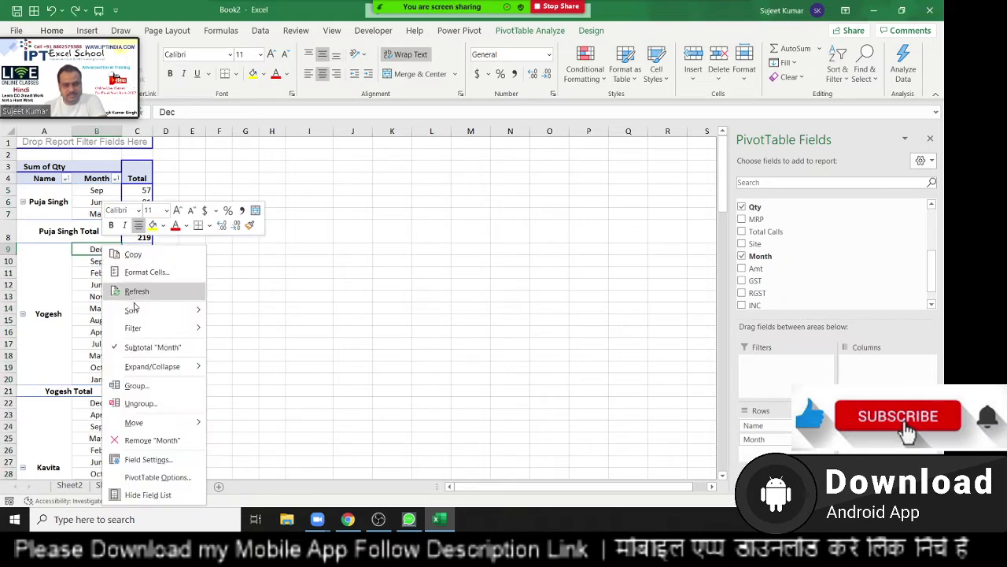
pyautogui.click(252, 347)
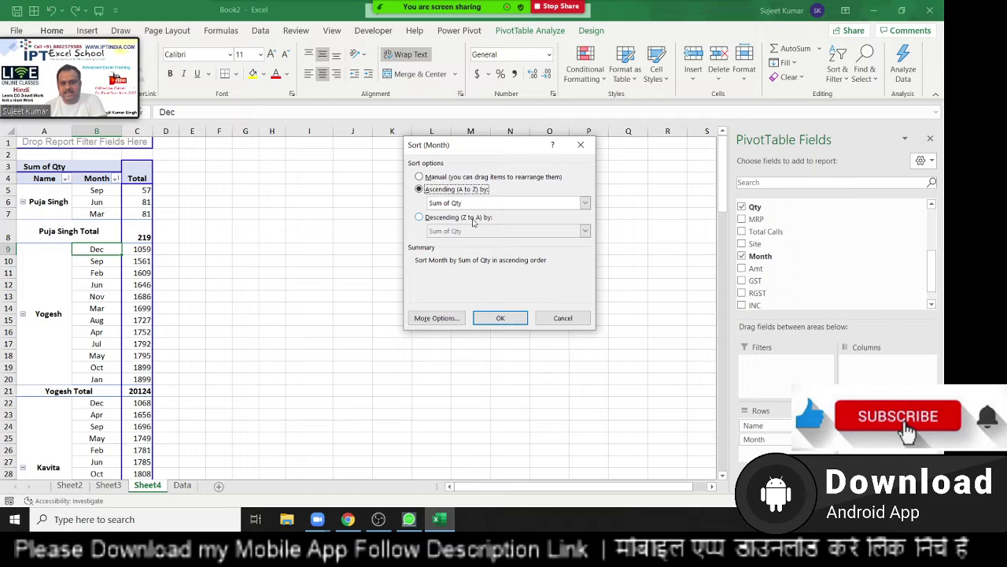
pyautogui.click(517, 206)
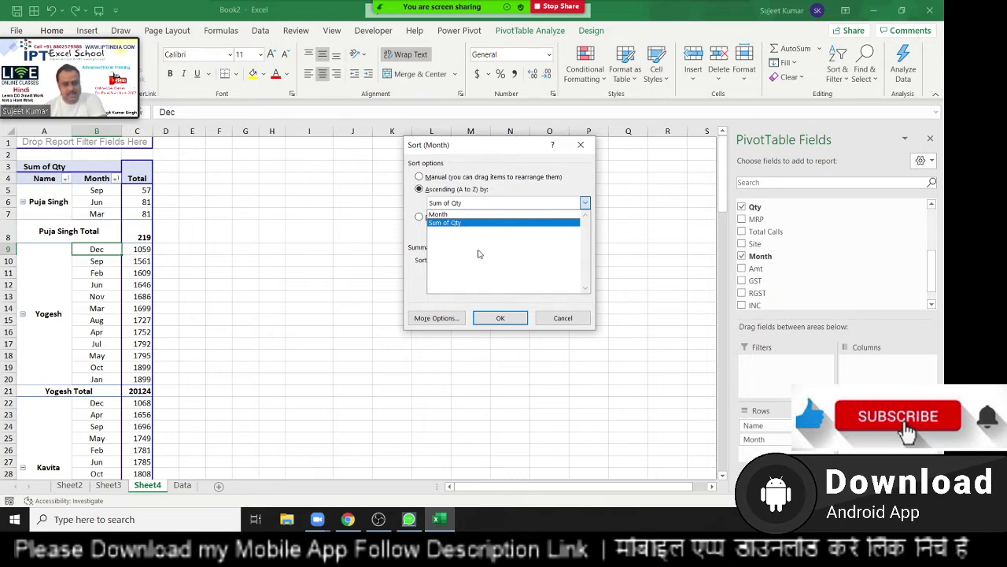
pyautogui.click(526, 164)
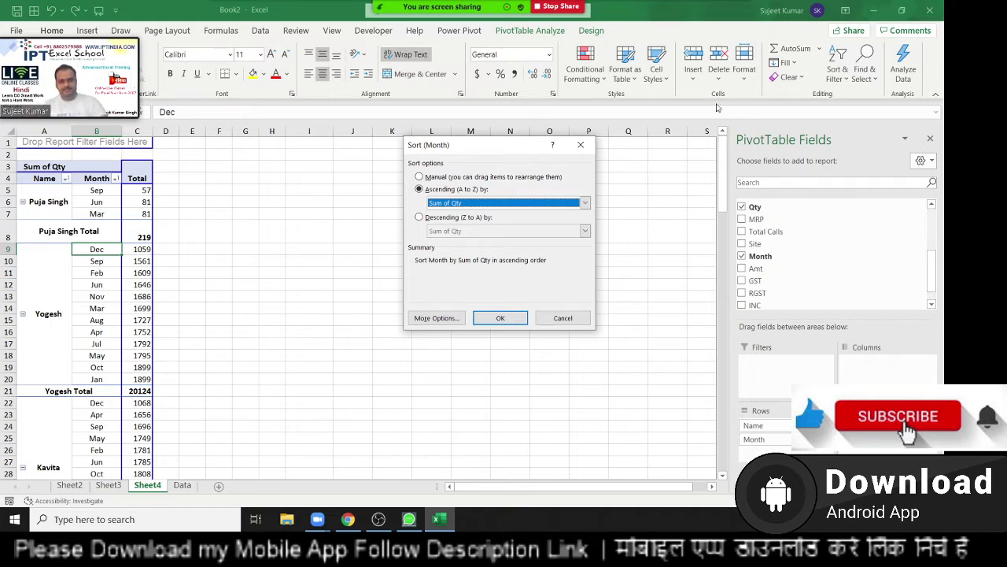
pyautogui.click(579, 144)
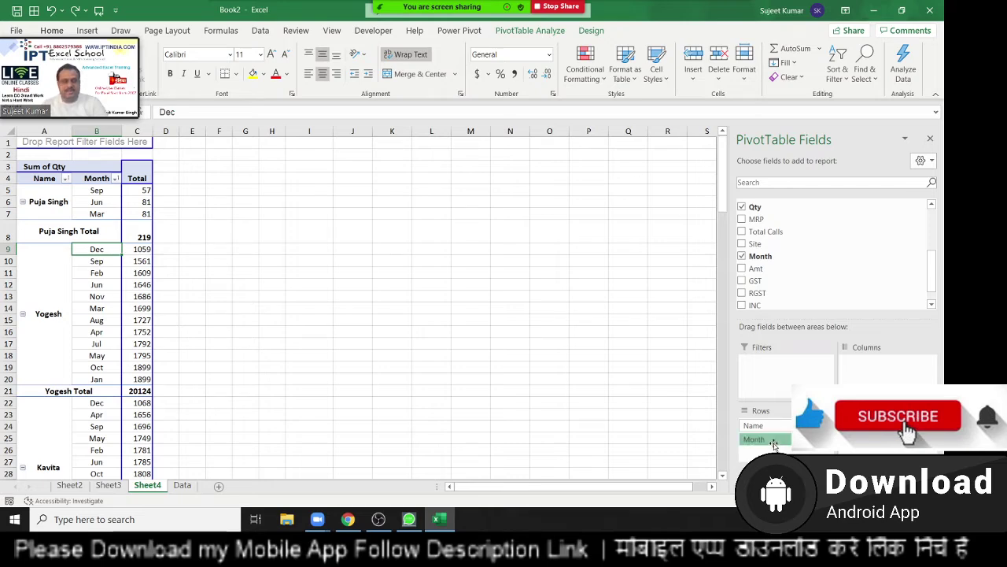
# Remove Month from Rows and drag Tina's 25062 row up directly below Puja.
pyautogui.moveTo(774, 445); pyautogui.dragTo(831, 293)
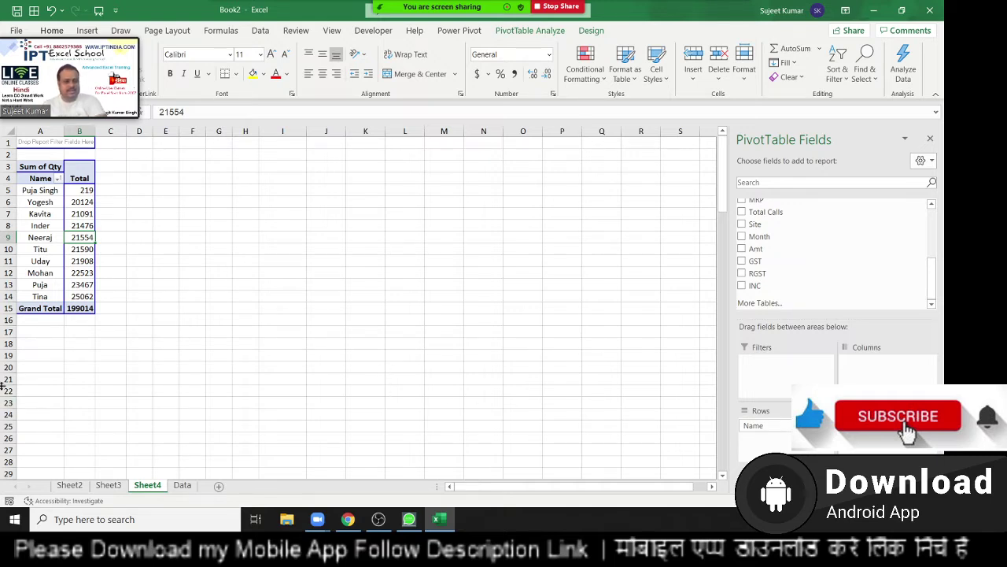
pyautogui.click(40, 296)
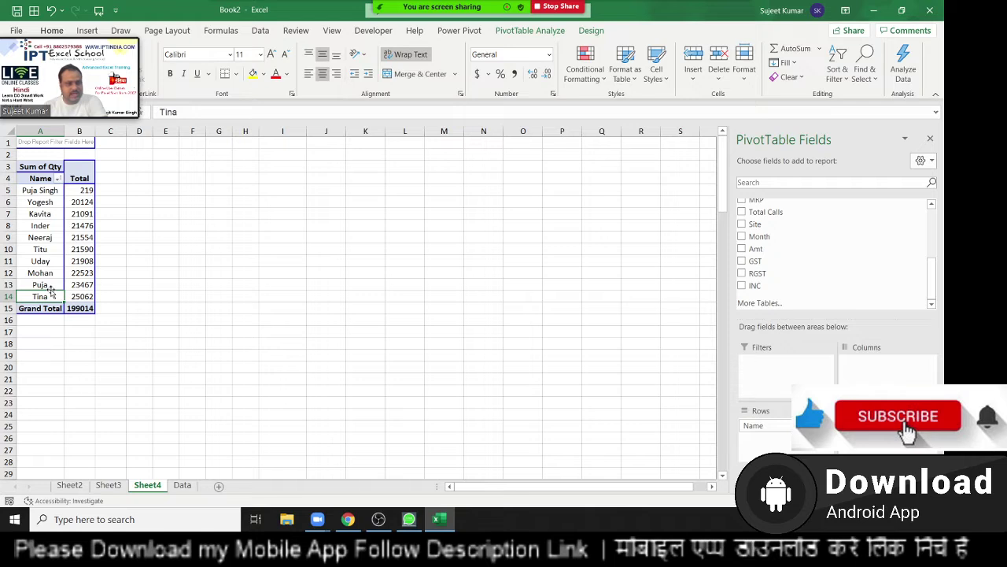
pyautogui.moveTo(51, 292); pyautogui.dragTo(57, 204)
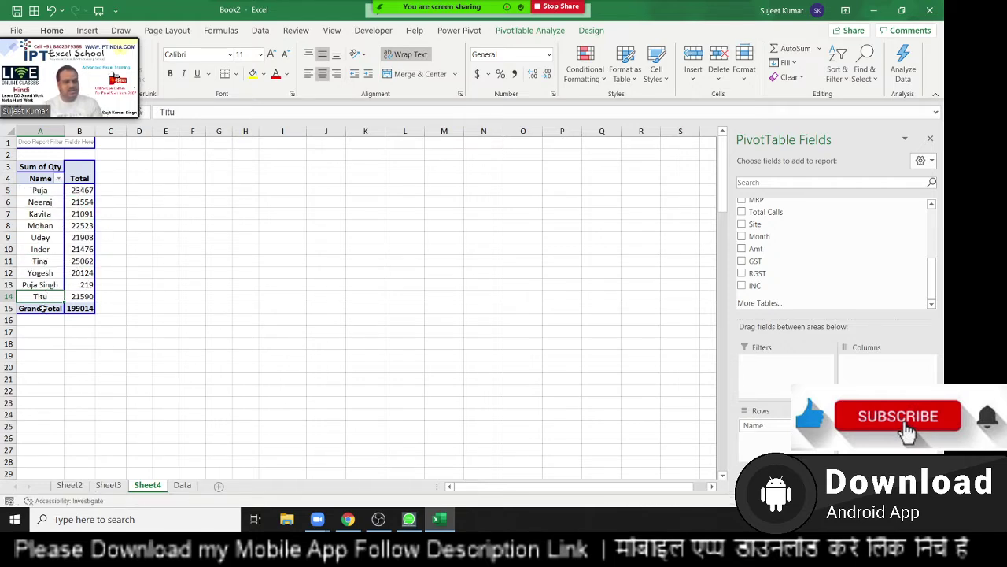
pyautogui.click(54, 262)
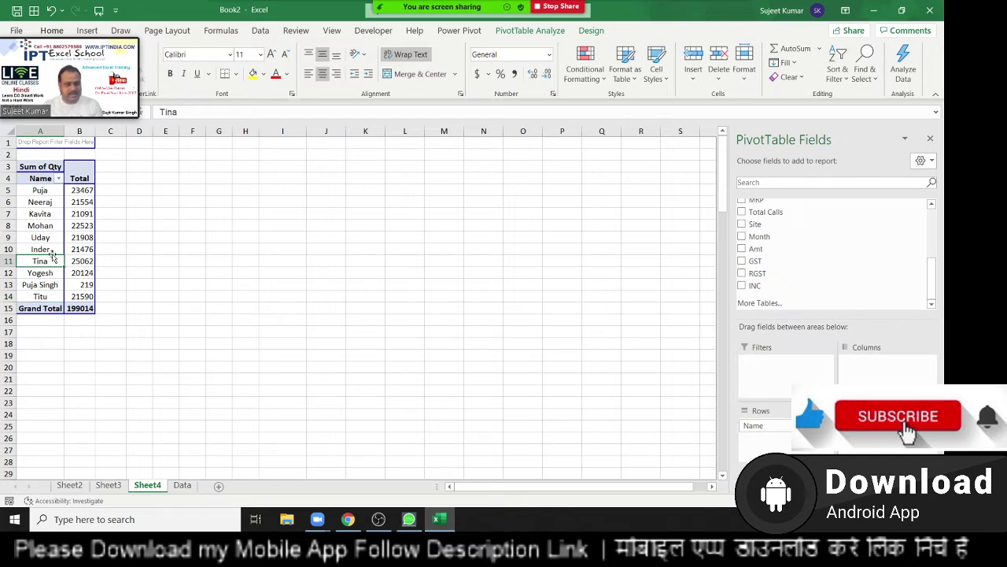
pyautogui.moveTo(53, 257); pyautogui.dragTo(59, 201)
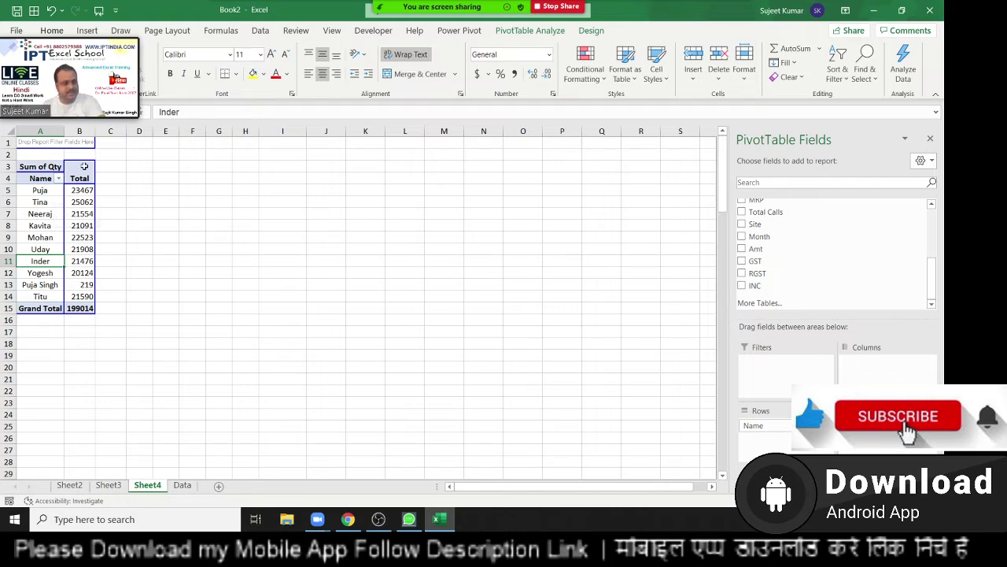
# Move 'Titu' to Beginning from its row-label menu, putting its 21590 total first.
pyautogui.click(65, 203)
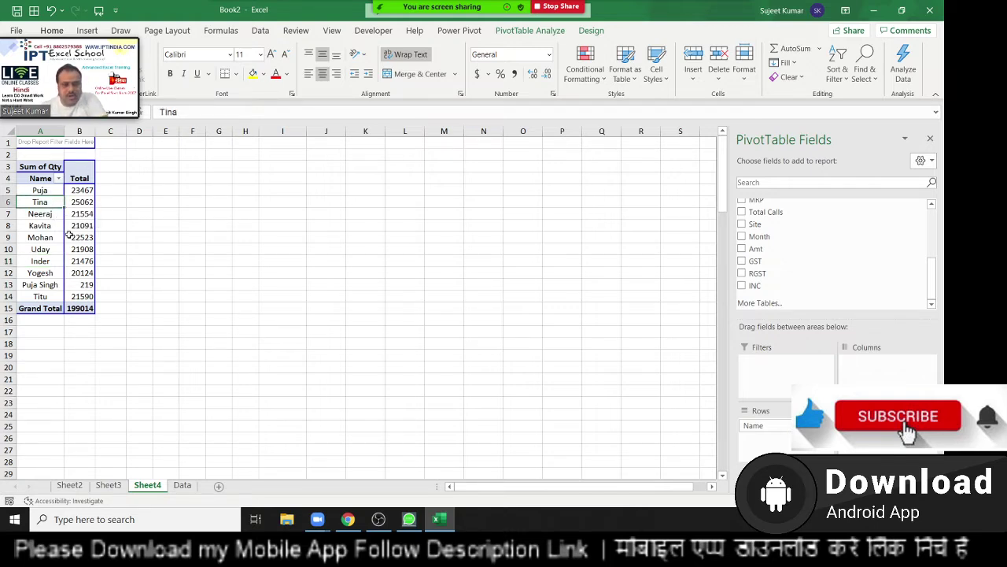
pyautogui.rightClick(69, 307)
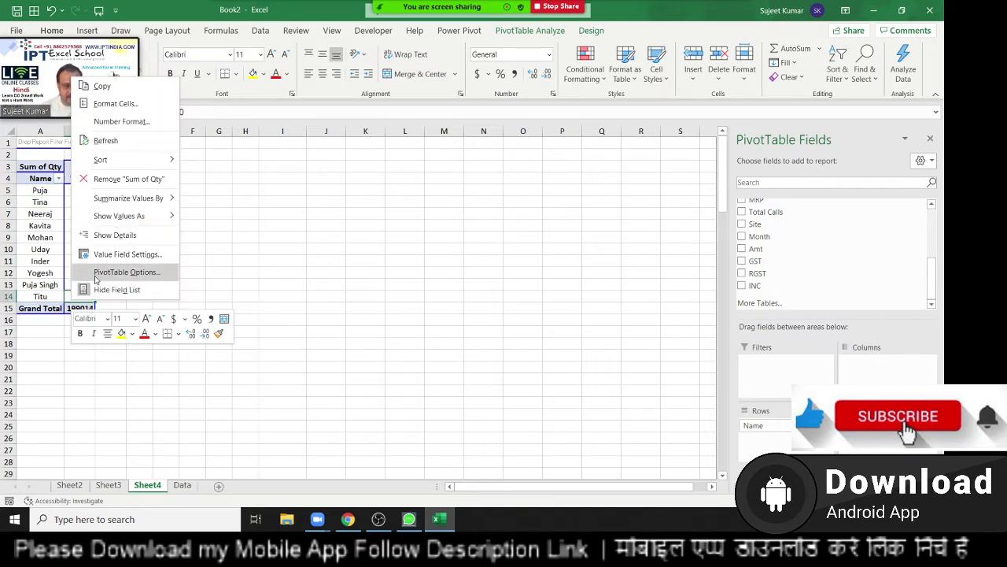
pyautogui.rightClick(42, 297)
pyautogui.moveTo(75, 214)
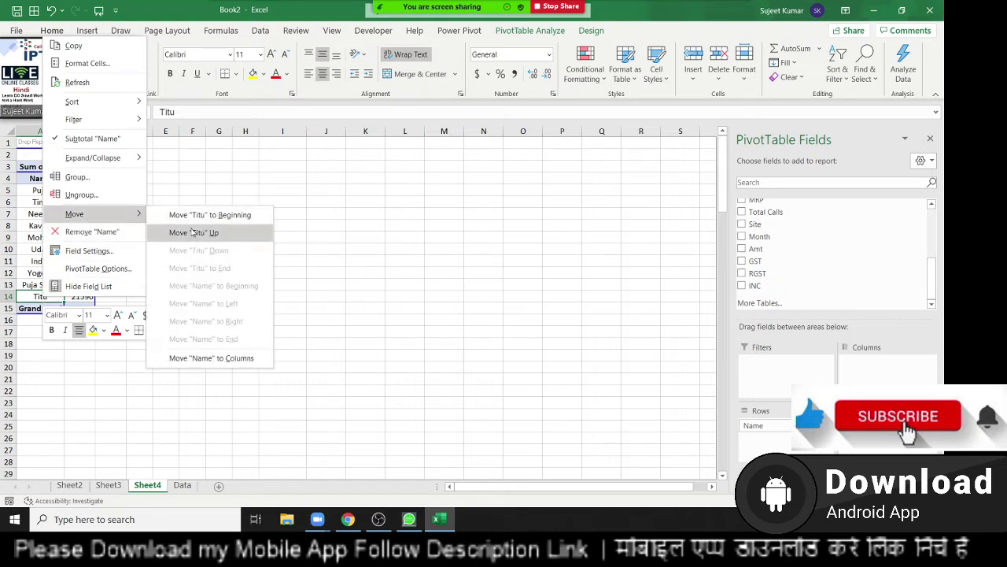
pyautogui.click(119, 285)
pyautogui.click(83, 295)
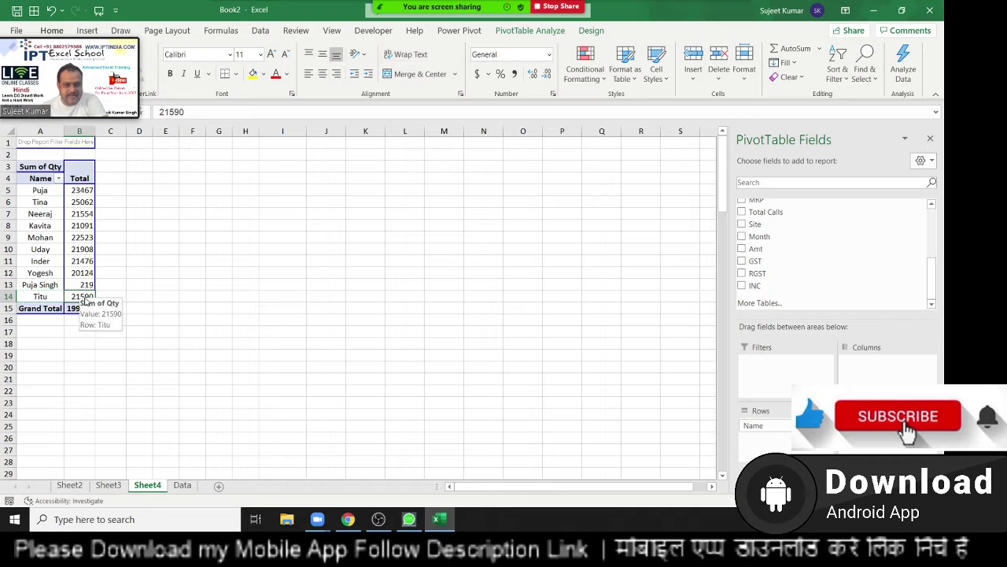
pyautogui.rightClick(85, 298)
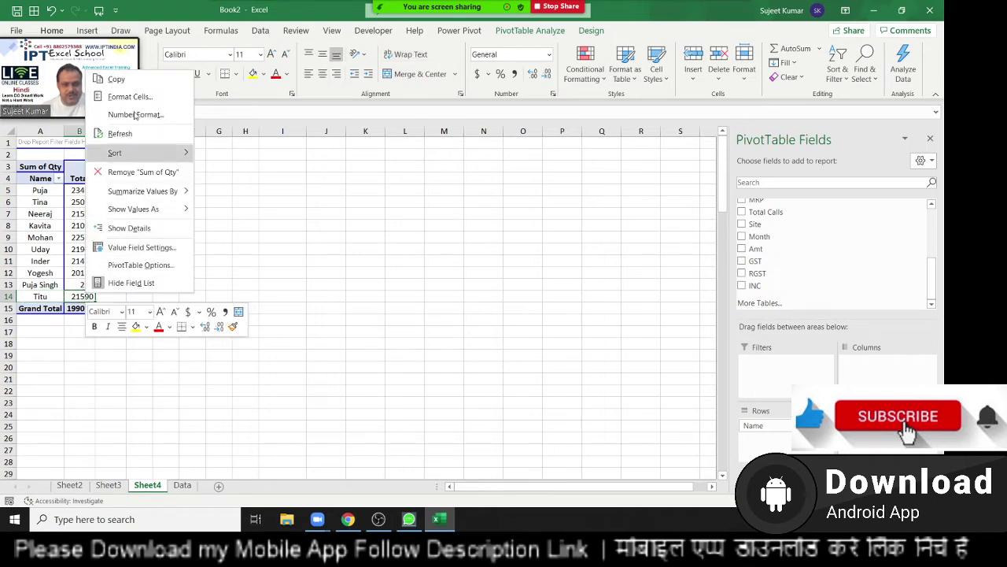
pyautogui.click(35, 297)
pyautogui.click(35, 298)
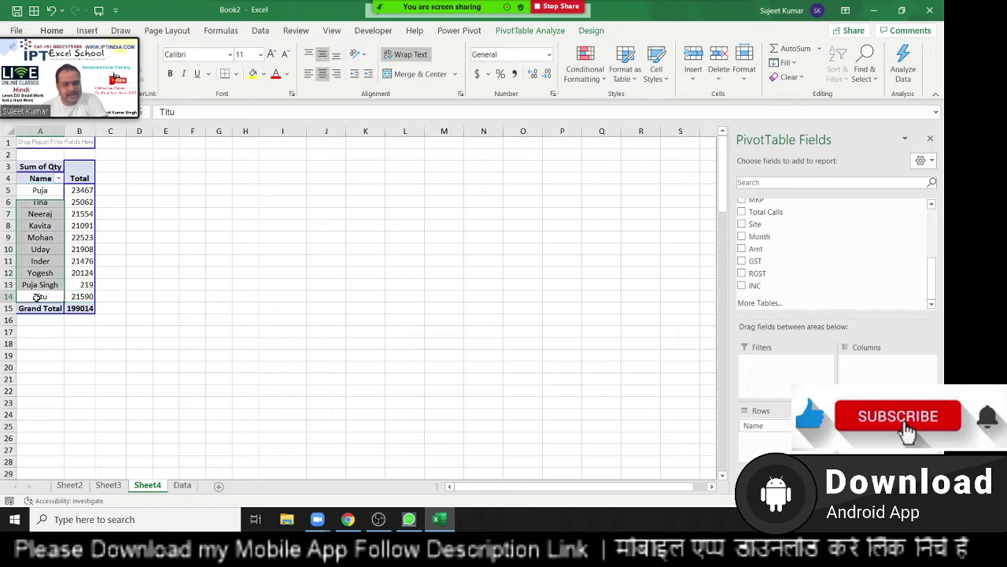
pyautogui.rightClick(37, 298)
pyautogui.moveTo(69, 215)
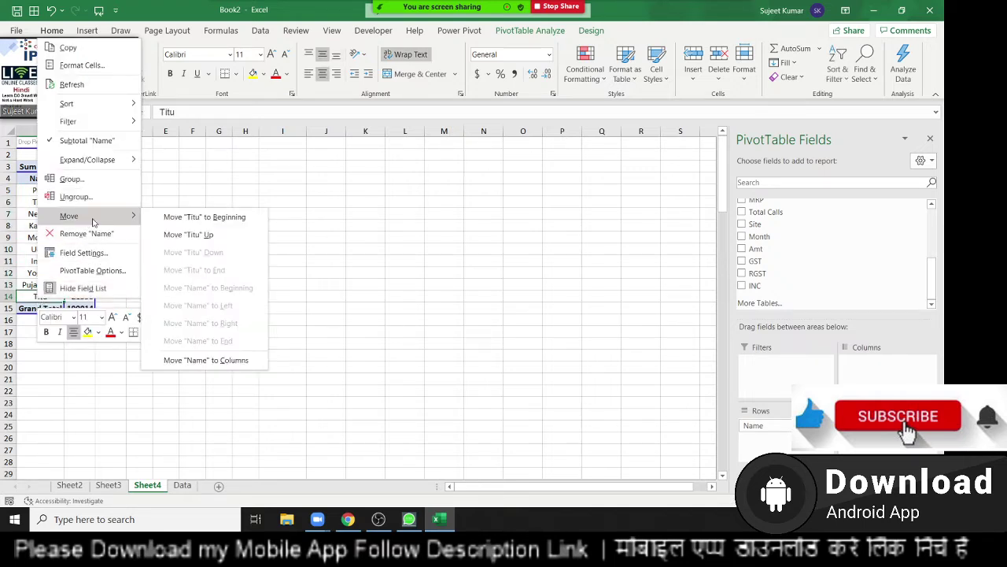
pyautogui.click(185, 217)
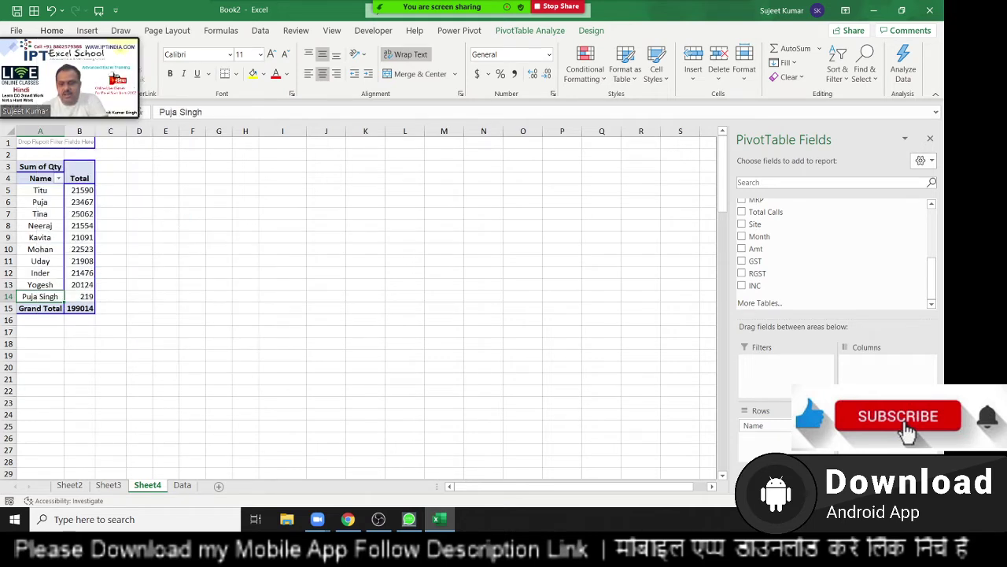
# Add Month to the pivot columns so each name's Qty spreads from Dec to Aug with a Grand Total.
pyautogui.scroll(3, 810, 297)
pyautogui.scroll(-2, 793, 287)
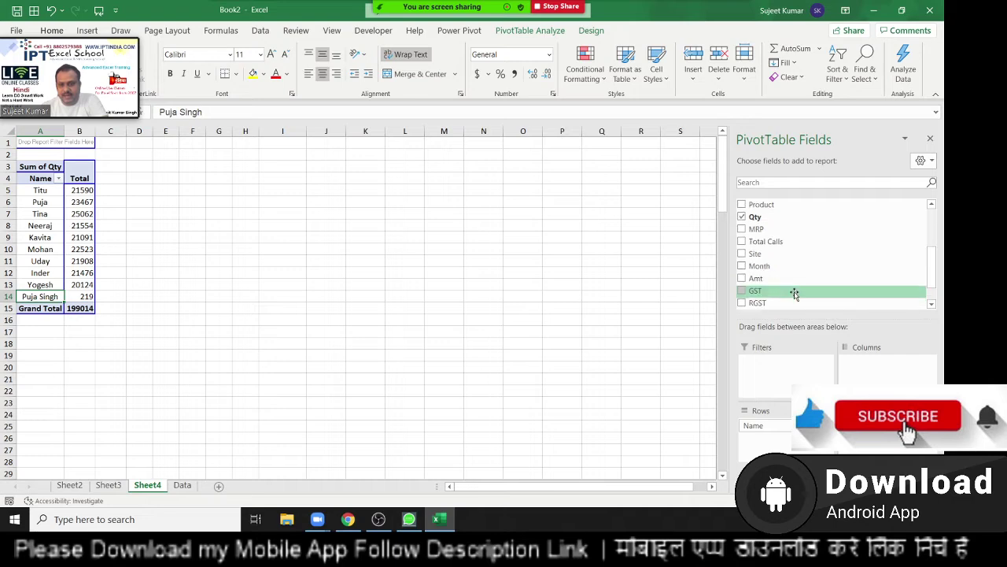
pyautogui.moveTo(784, 266); pyautogui.dragTo(873, 363)
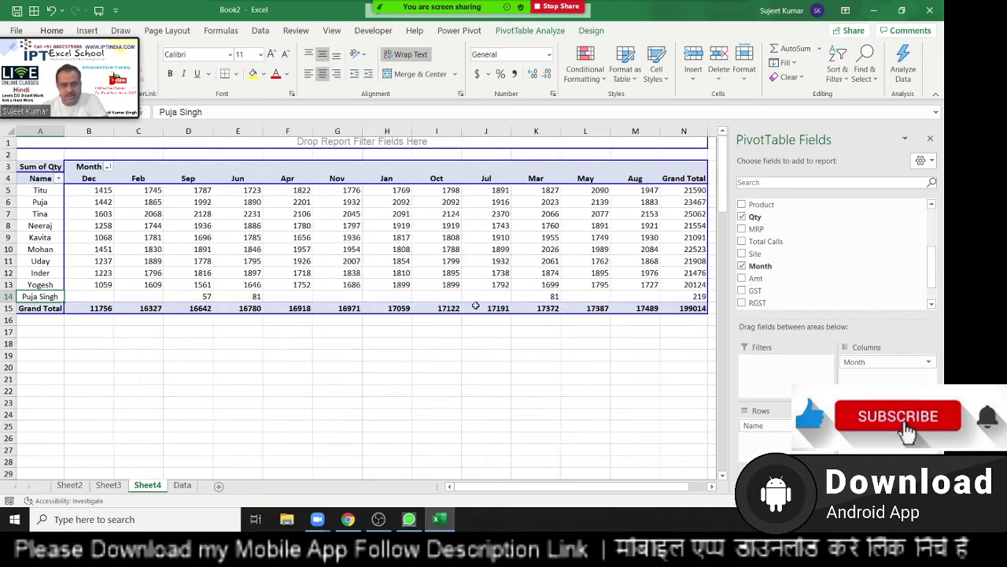
pyautogui.rightClick(285, 181)
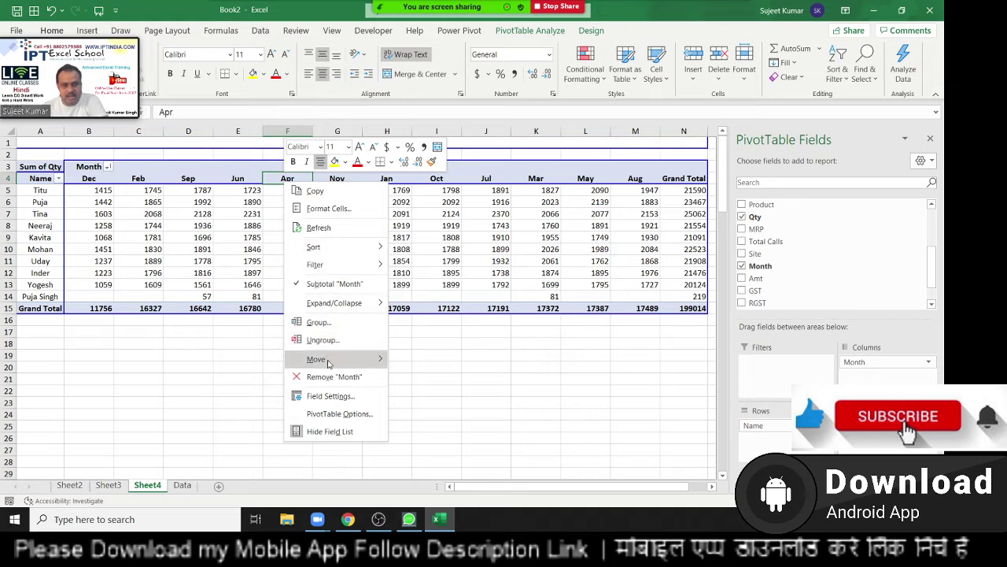
pyautogui.moveTo(316, 359)
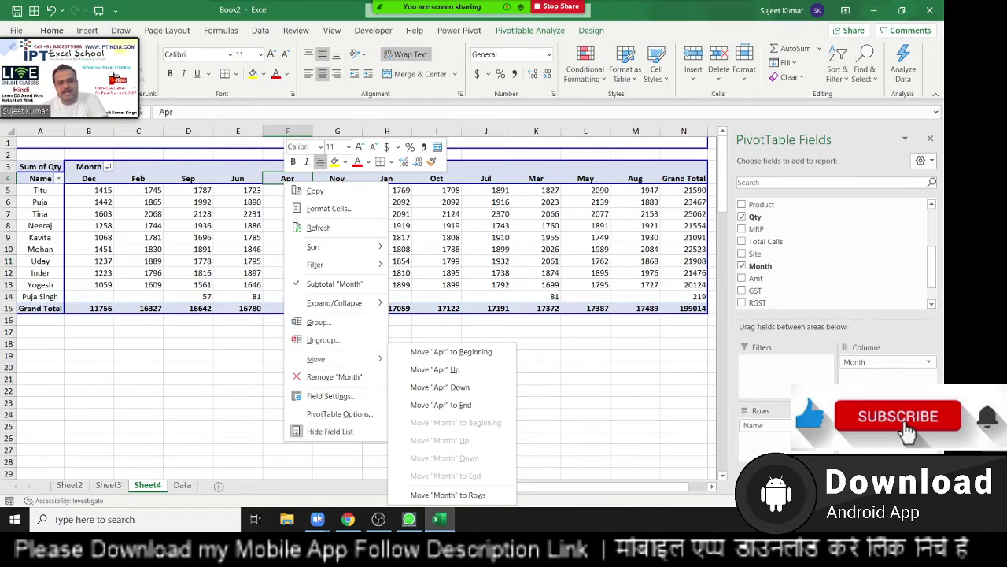
pyautogui.click(140, 258)
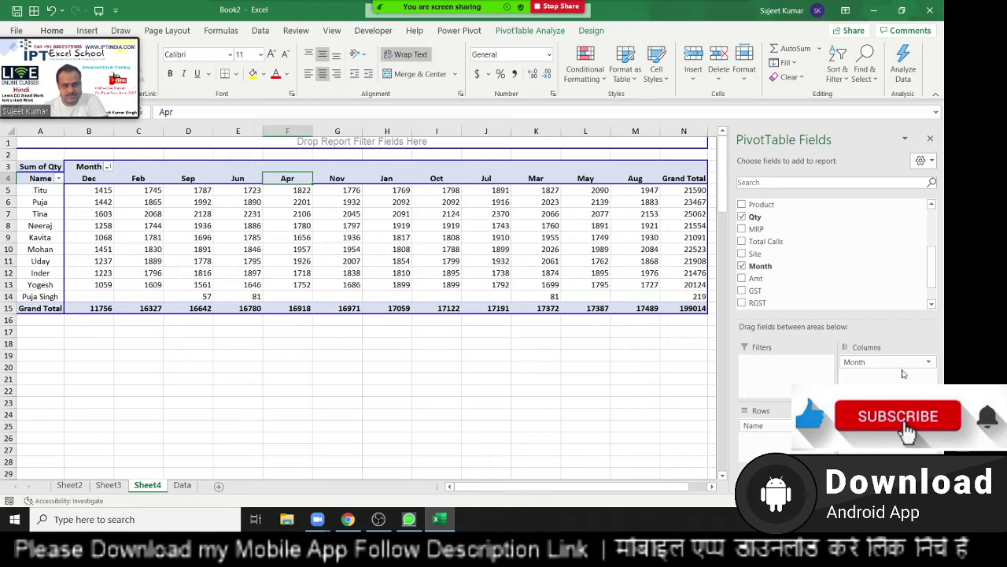
pyautogui.moveTo(873, 361); pyautogui.dragTo(871, 363)
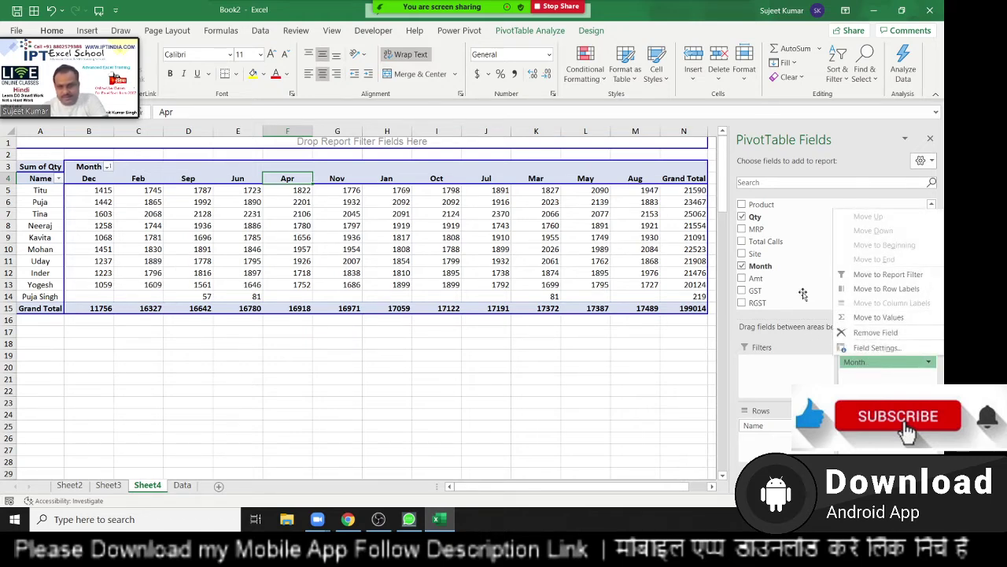
pyautogui.scroll(1, 766, 246)
# Review the Name filter options and inspect the monthly quantity values.
pyautogui.scroll(3, 766, 246)
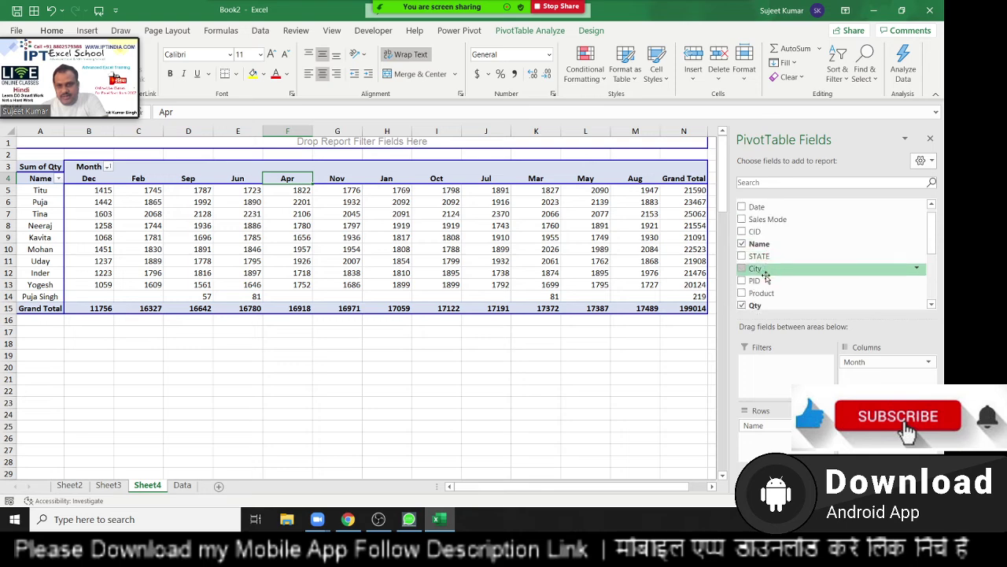
pyautogui.click(58, 179)
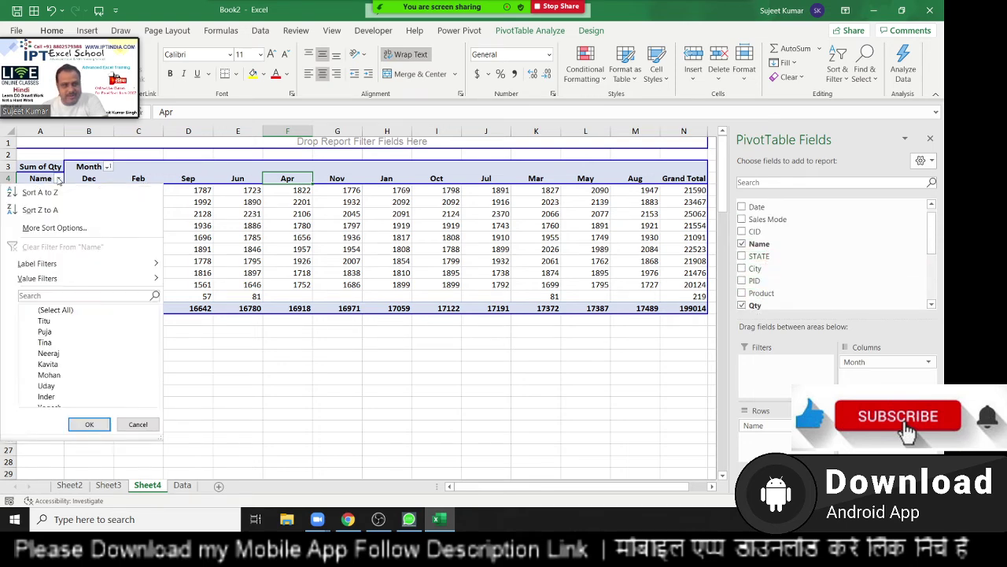
pyautogui.scroll(-1, 32, 336)
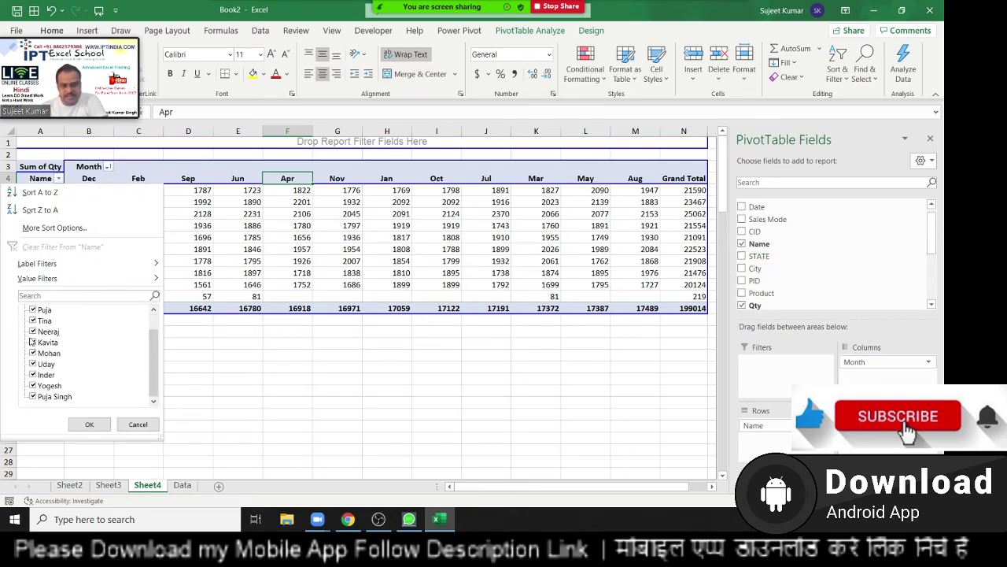
pyautogui.scroll(1, 32, 341)
pyautogui.scroll(-1, 32, 341)
pyautogui.scroll(1, 37, 322)
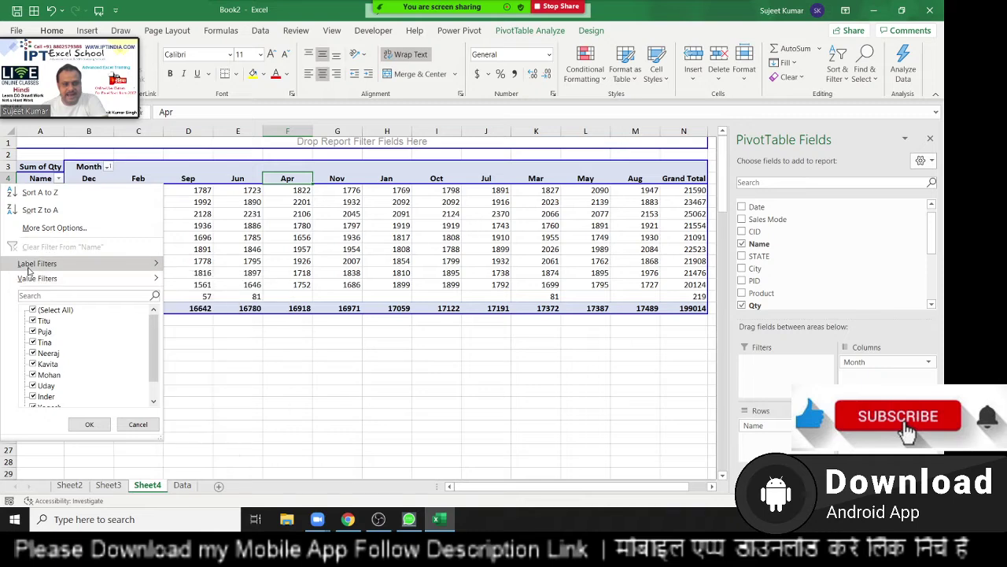
pyautogui.moveTo(37, 277)
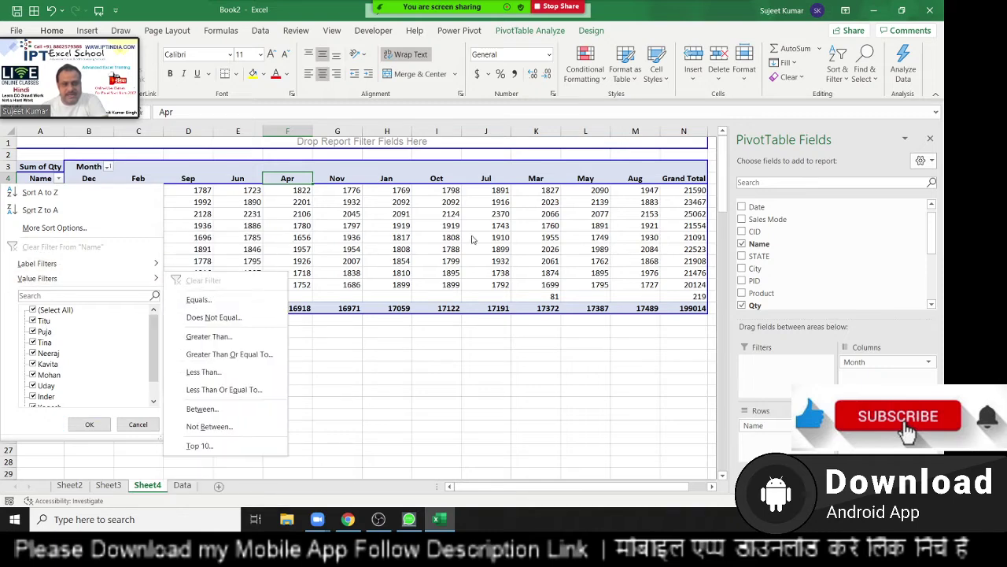
pyautogui.click(457, 236)
pyautogui.moveTo(306, 205); pyautogui.dragTo(537, 272)
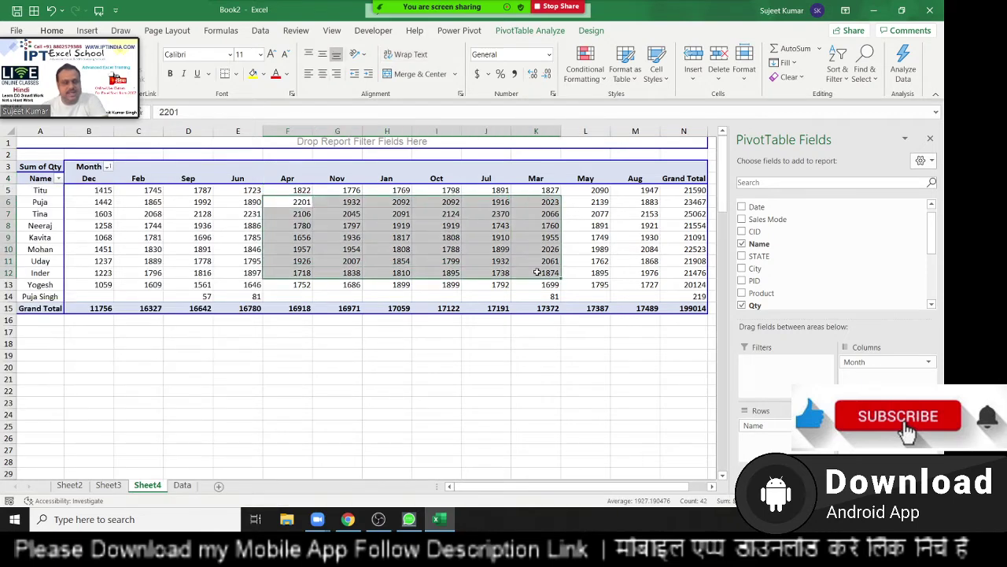
pyautogui.click(43, 202)
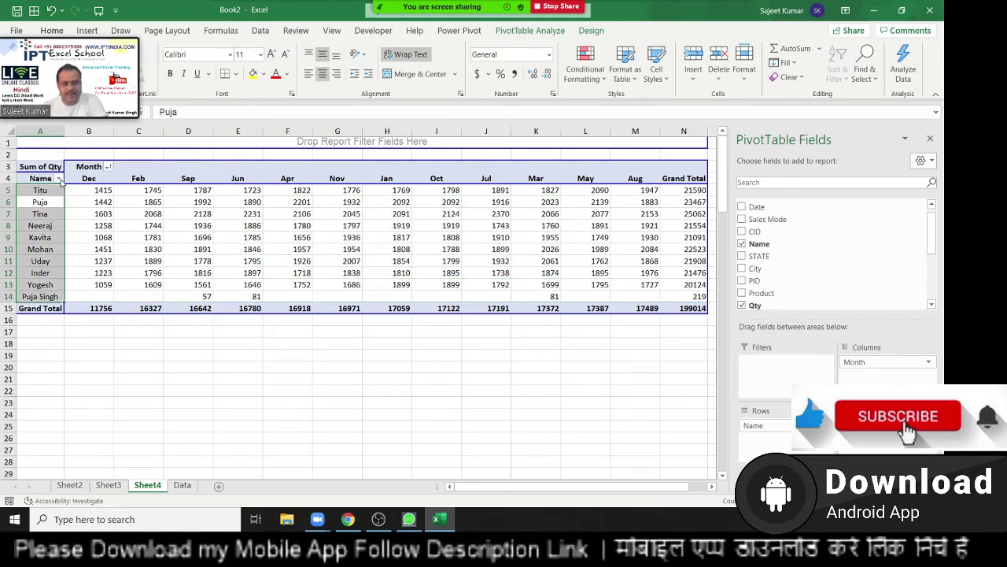
# Apply a Top 3 value filter on Name, leaving three names totalling 71052 Qty.
pyautogui.click(58, 179)
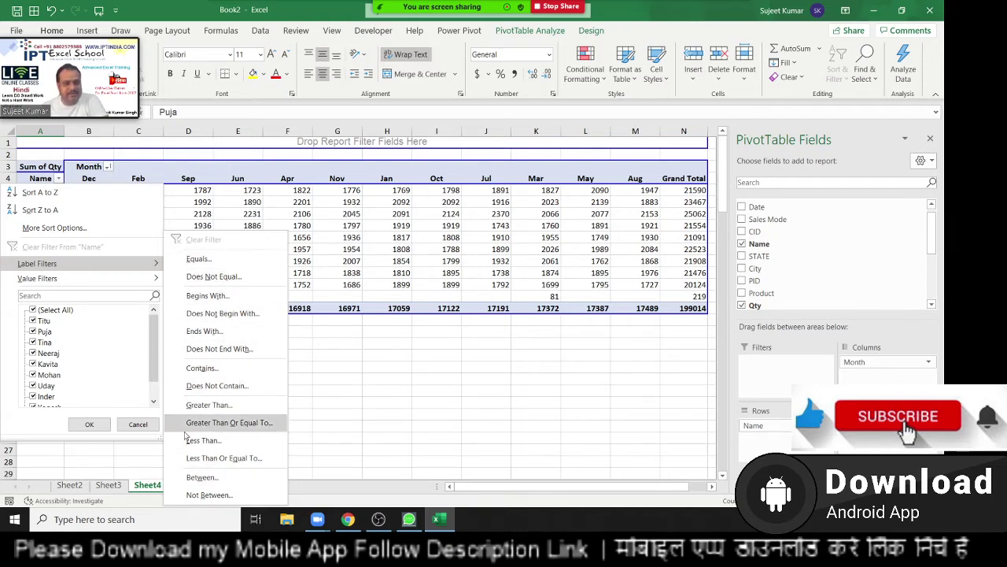
pyautogui.moveTo(47, 277)
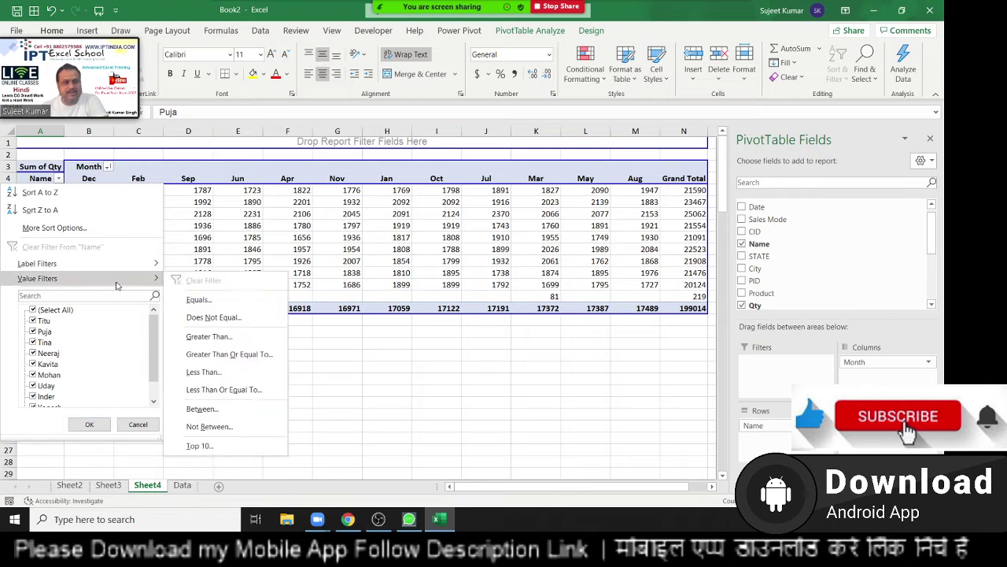
pyautogui.click(229, 453)
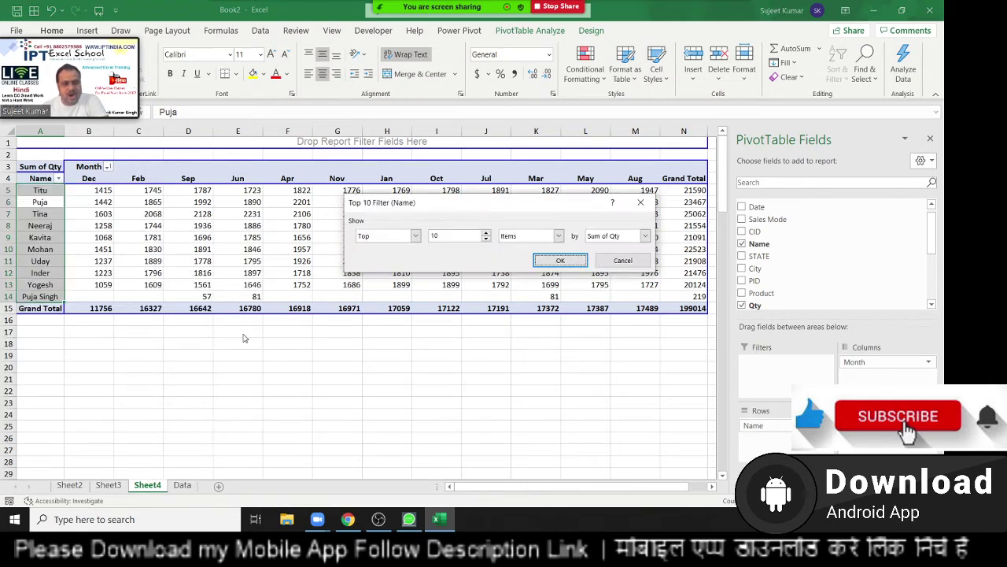
pyautogui.doubleClick(451, 233)
pyautogui.write('3')
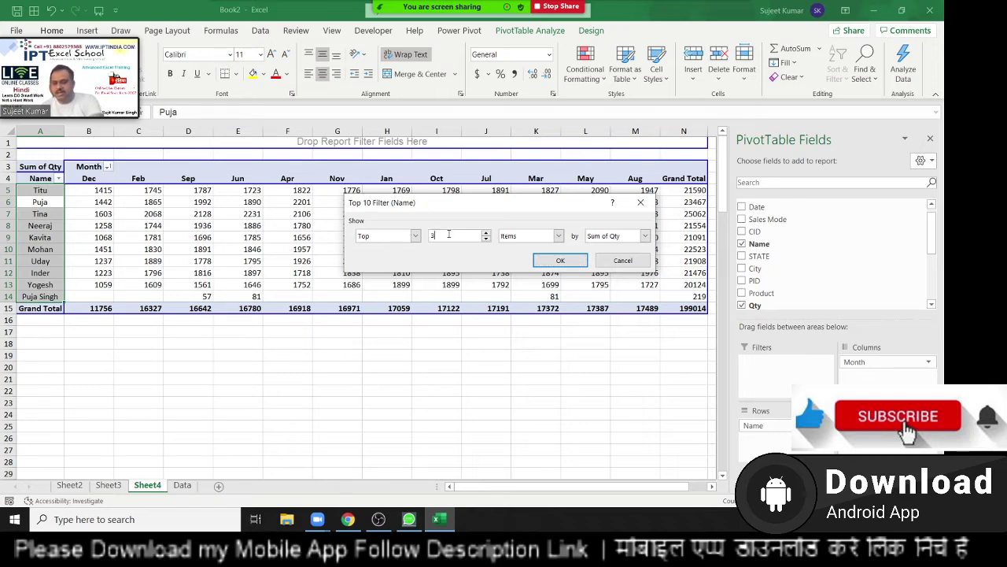
pyautogui.click(561, 260)
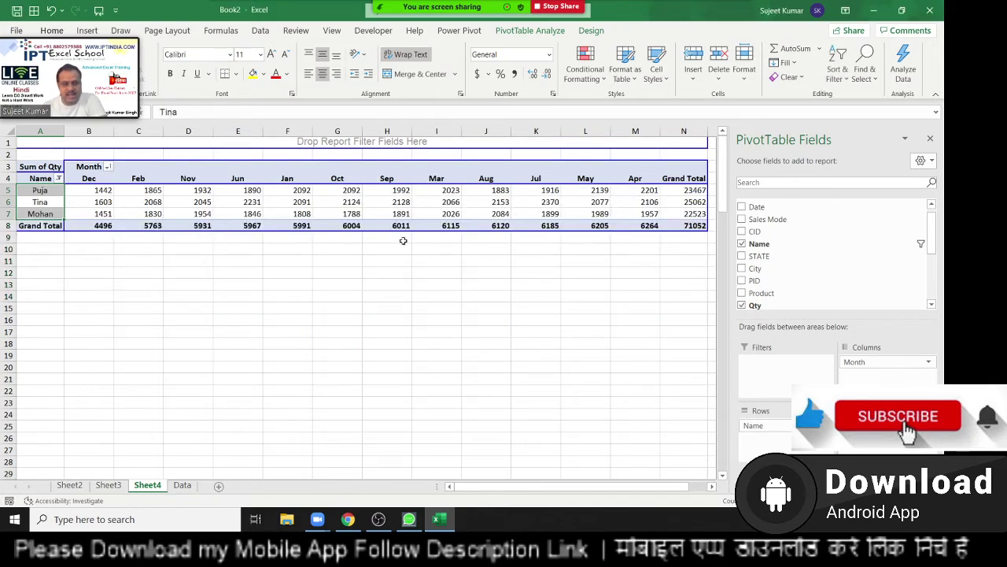
pyautogui.moveTo(101, 192); pyautogui.dragTo(302, 215)
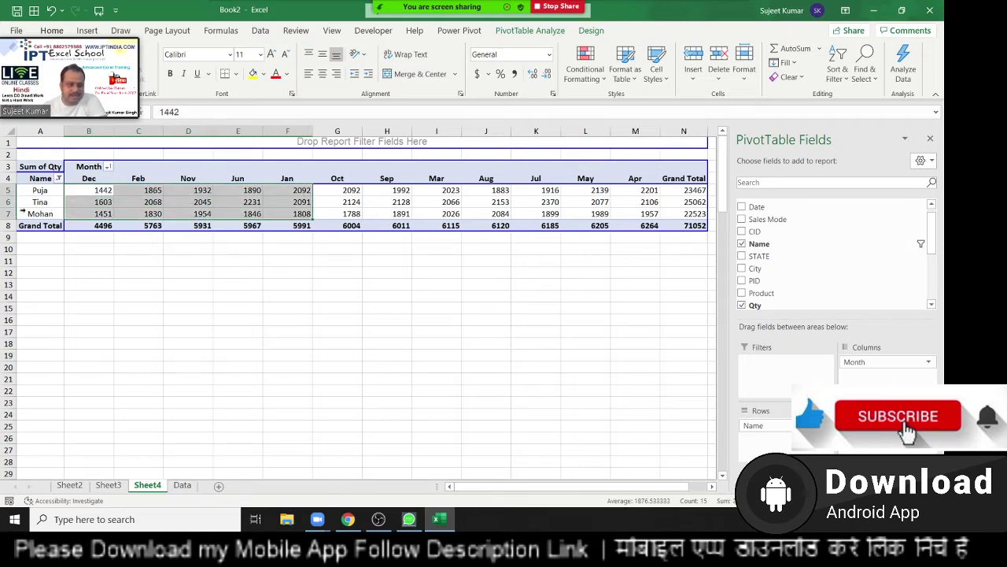
pyautogui.click(58, 179)
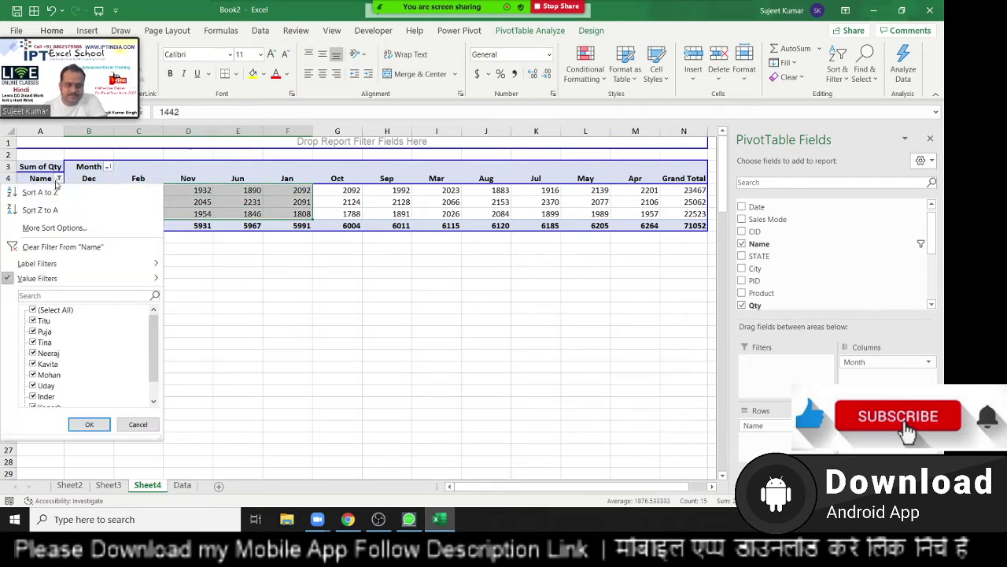
# Clear the Name filter so all ten names show again, then review the Month filter options.
pyautogui.click(47, 246)
pyautogui.click(103, 211)
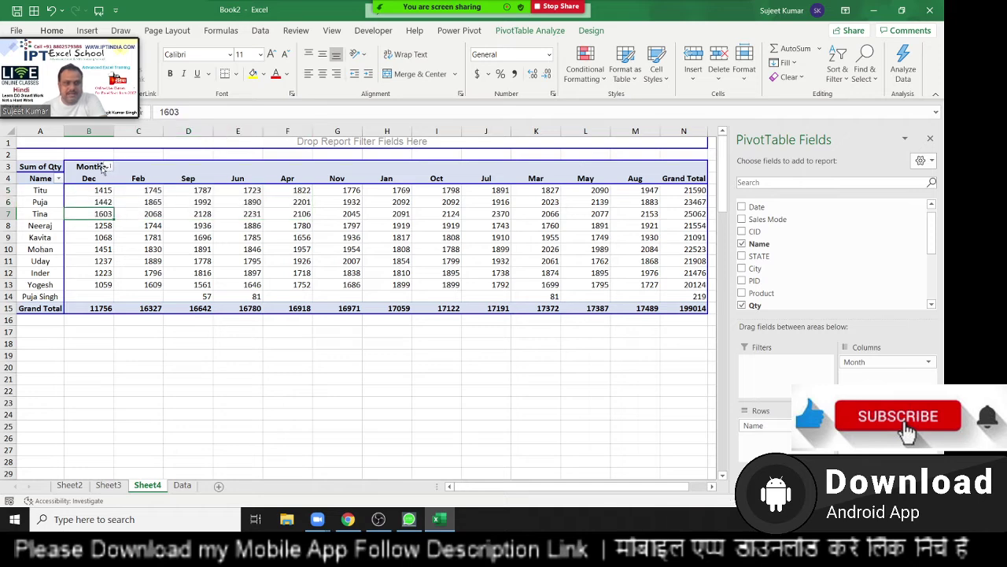
pyautogui.click(96, 168)
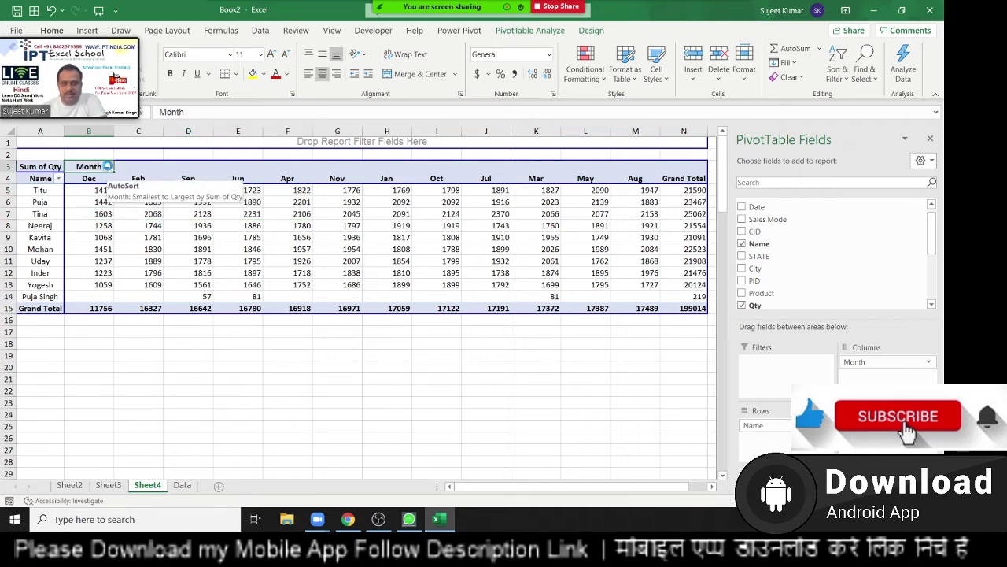
pyautogui.click(108, 168)
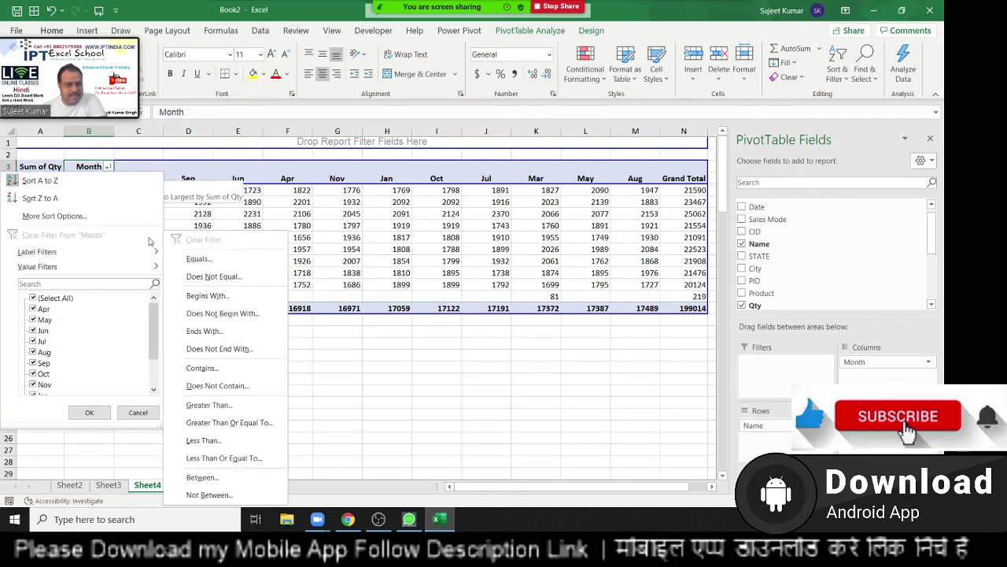
pyautogui.moveTo(86, 252)
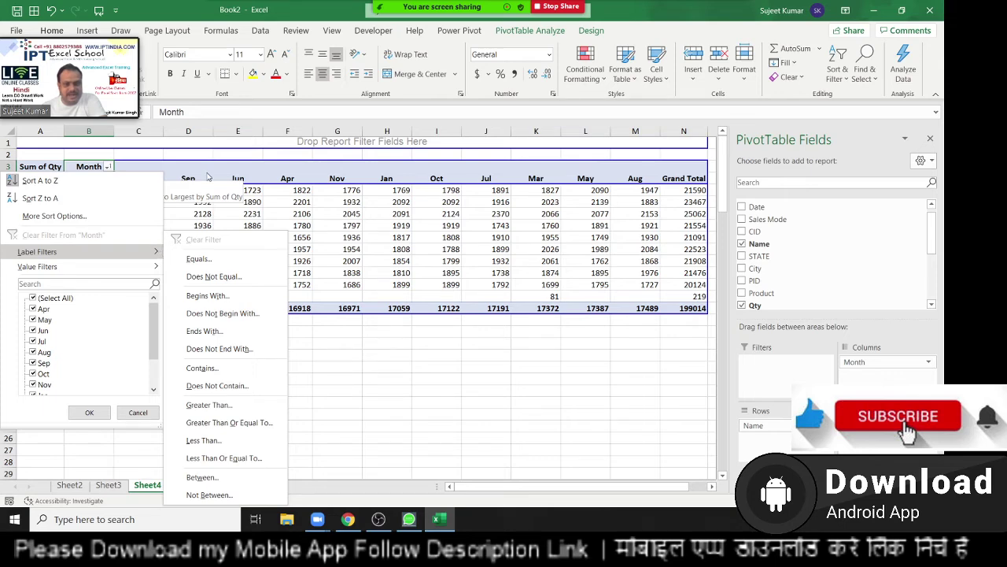
pyautogui.click(209, 176)
pyautogui.moveTo(236, 178); pyautogui.dragTo(426, 176)
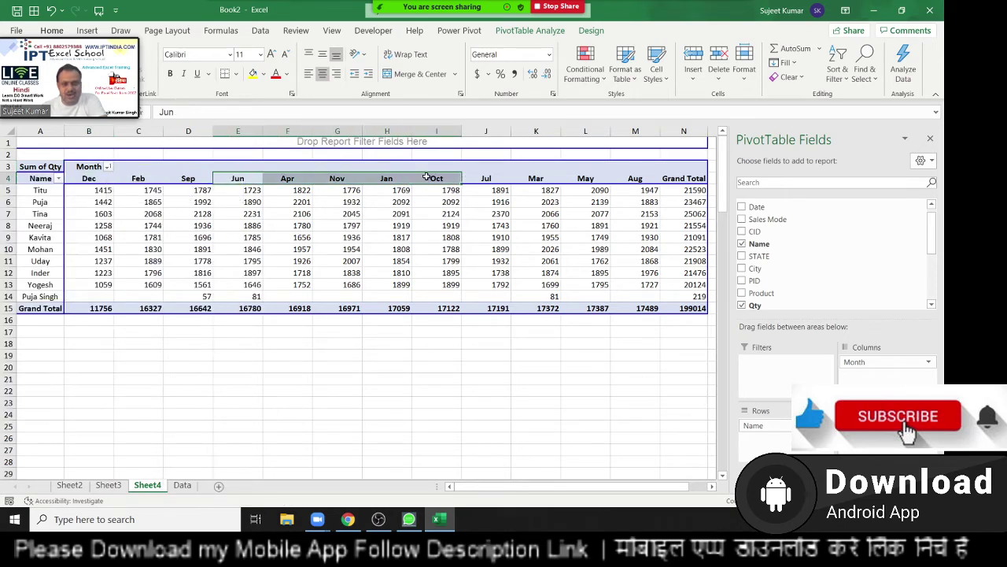
pyautogui.click(108, 167)
pyautogui.moveTo(37, 266)
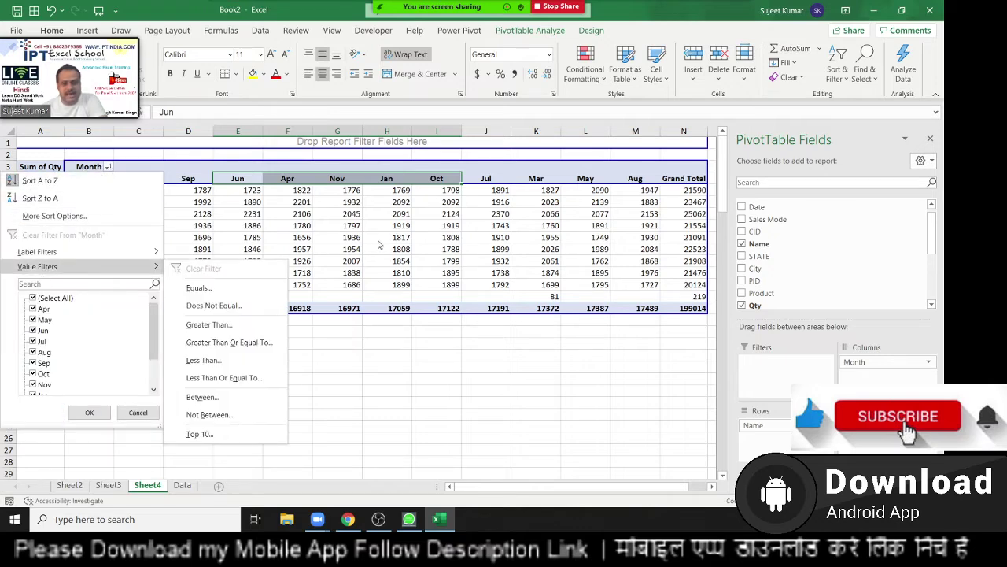
pyautogui.press('Escape')
# Filter the Month columns to the top 3 months.
pyautogui.moveTo(374, 212); pyautogui.dragTo(393, 261)
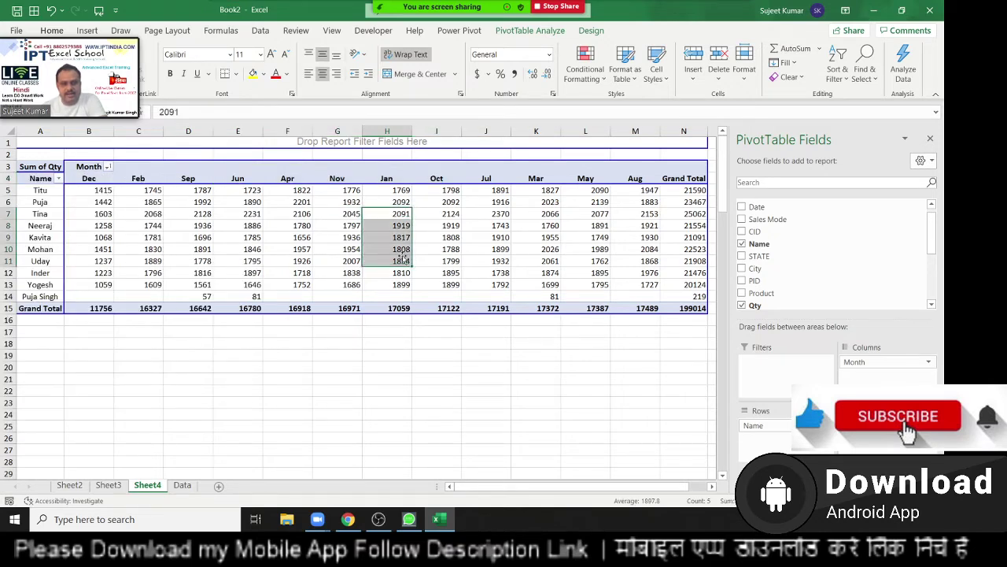
pyautogui.click(108, 168)
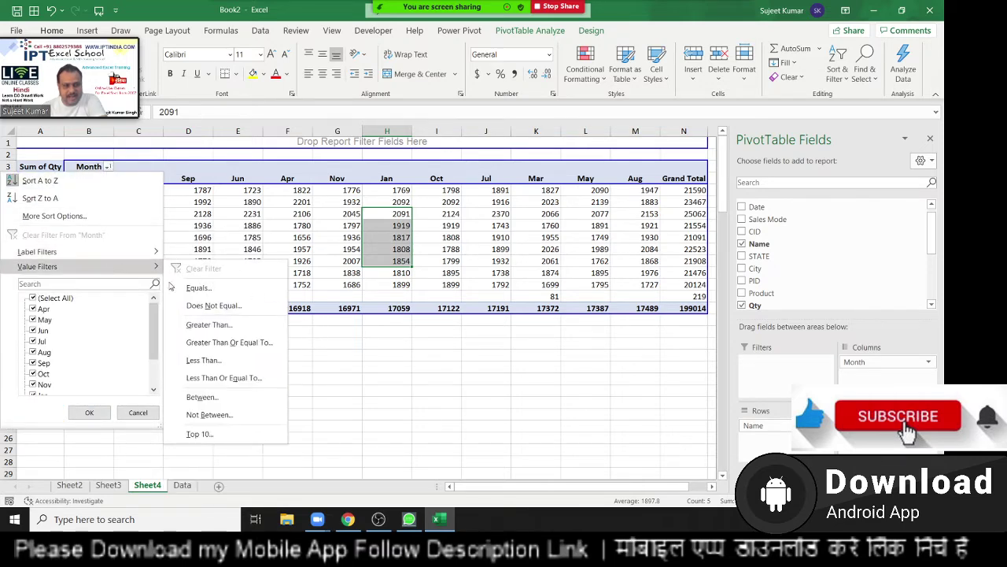
pyautogui.press('Escape')
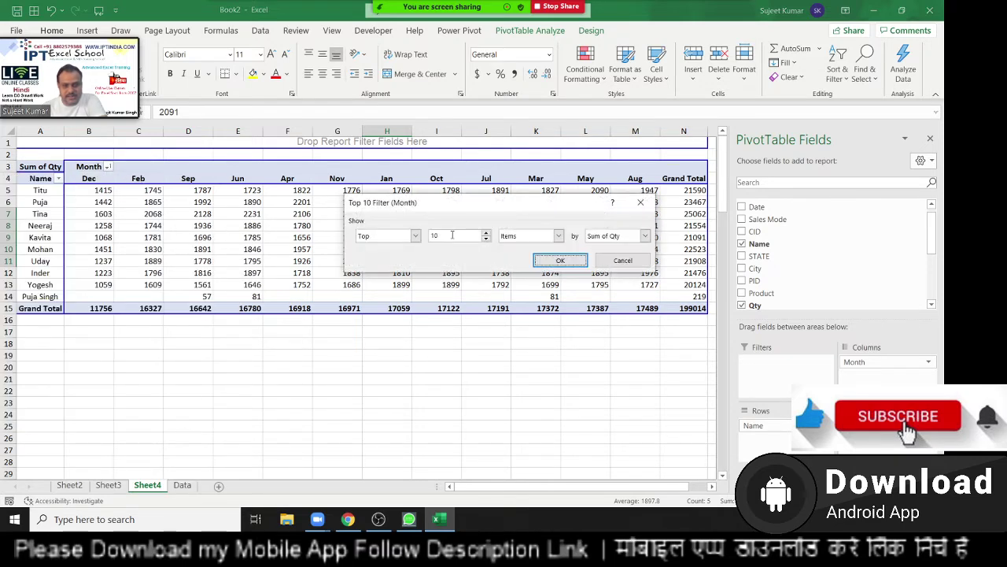
pyautogui.write('3')
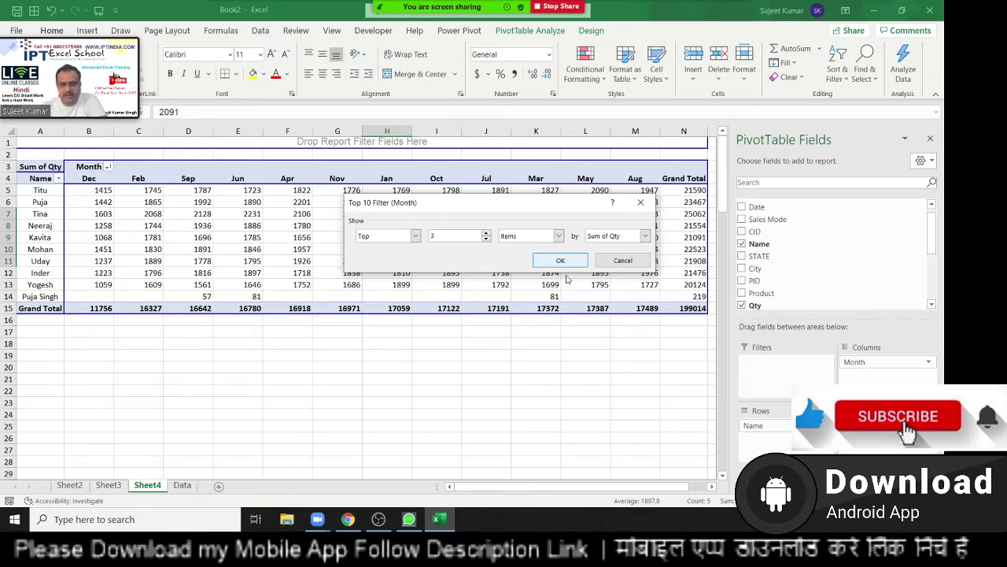
pyautogui.click(561, 260)
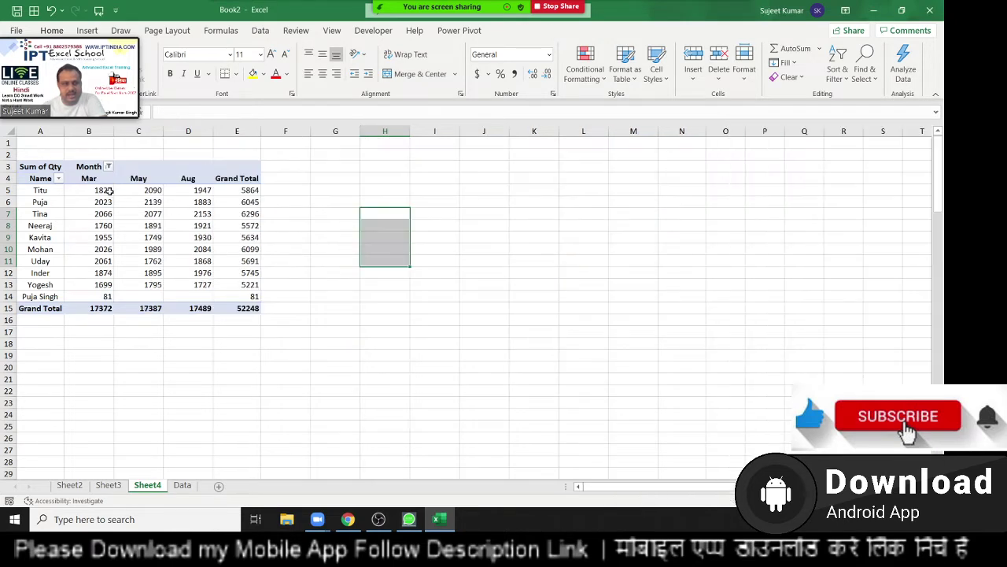
# Clear the Month filter to restore every month, grand total 199014.
pyautogui.moveTo(88, 180); pyautogui.dragTo(144, 179)
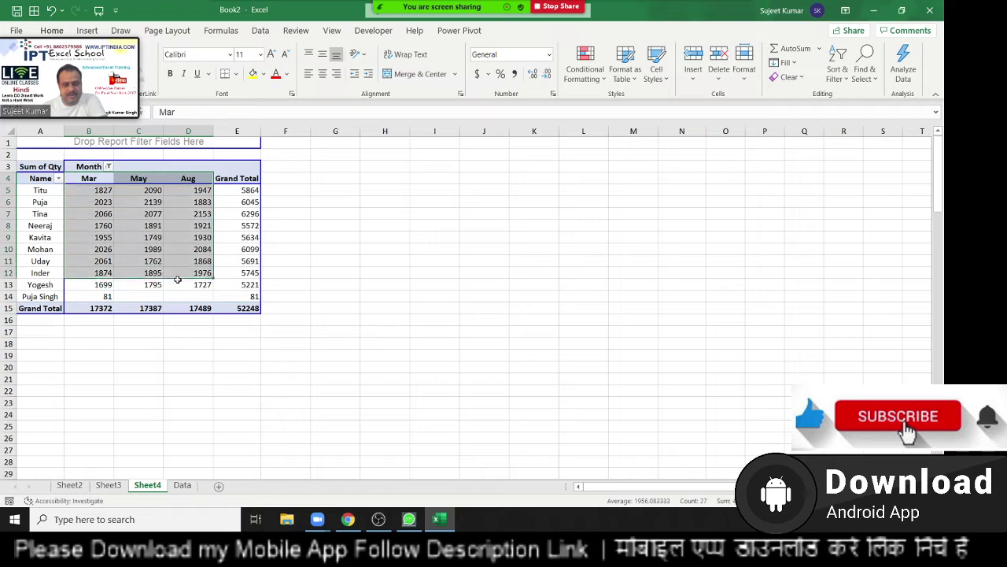
pyautogui.moveTo(181, 179); pyautogui.dragTo(177, 285)
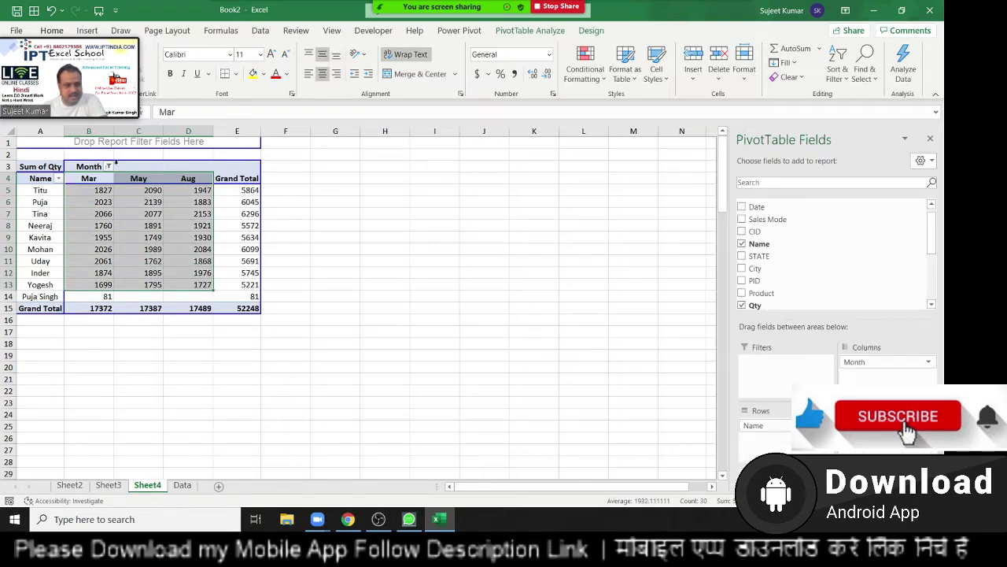
pyautogui.click(108, 166)
pyautogui.click(52, 231)
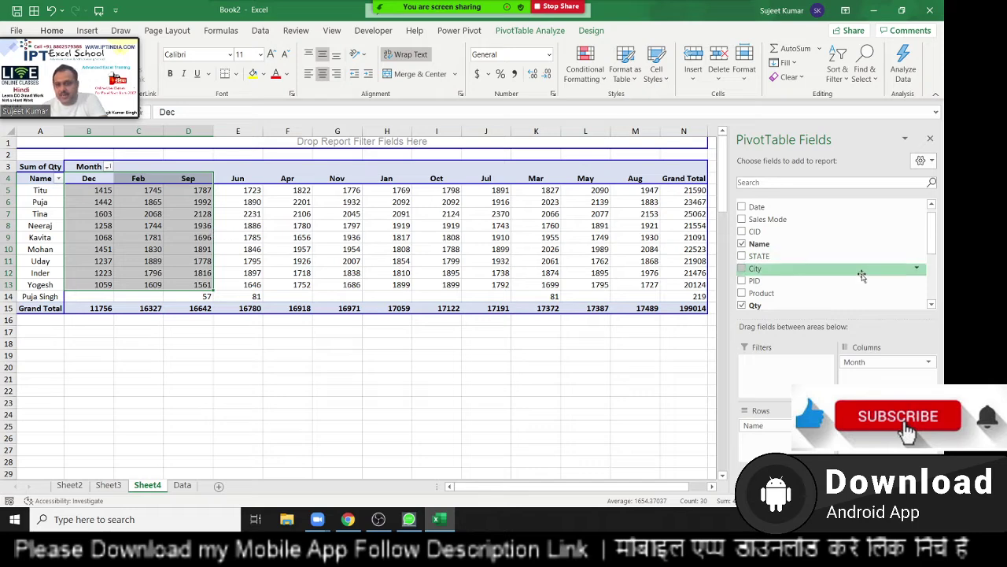
pyautogui.scroll(-1, 861, 273)
pyautogui.scroll(-2, 856, 302)
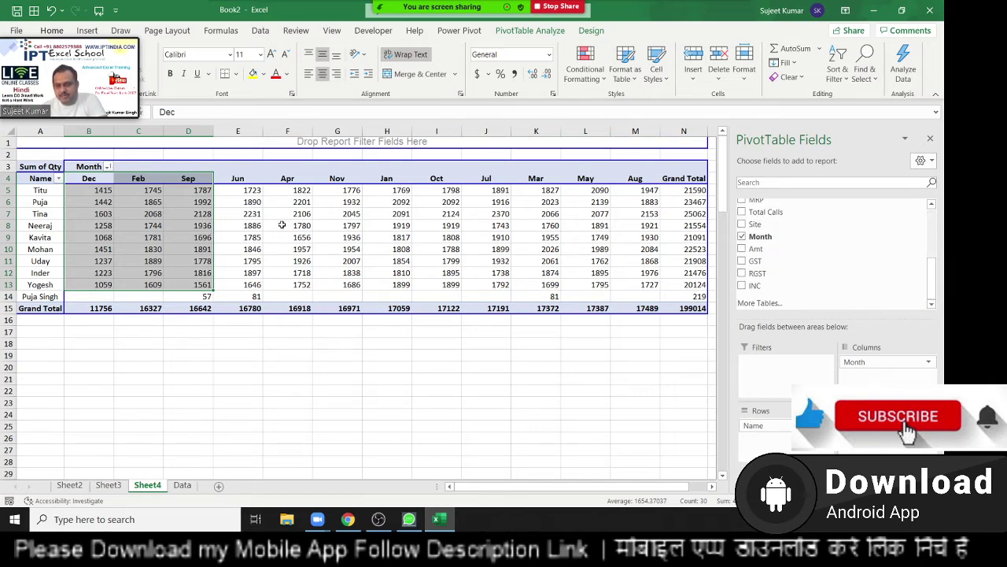
pyautogui.click(346, 223)
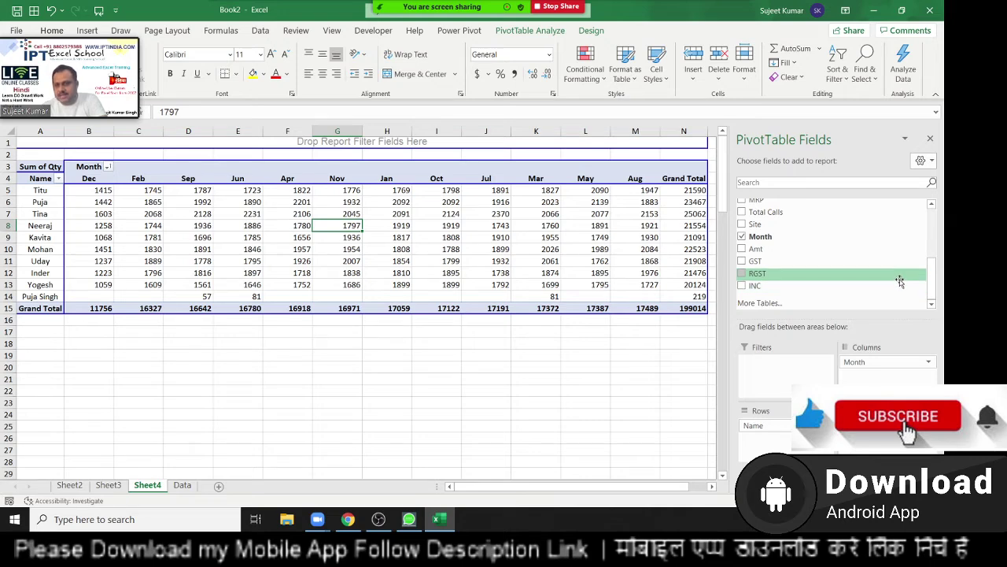
pyautogui.scroll(3, 899, 281)
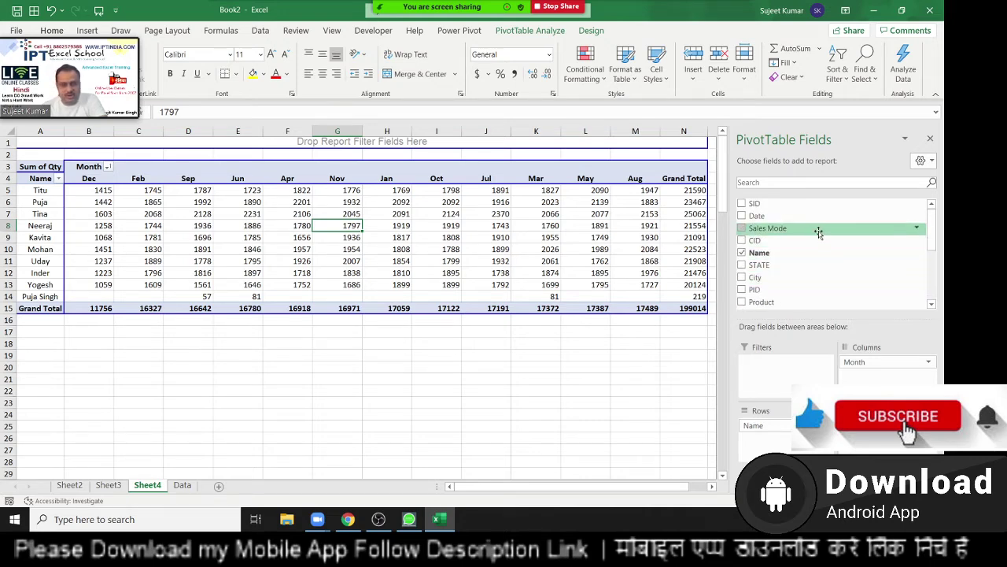
pyautogui.moveTo(819, 232); pyautogui.dragTo(767, 368)
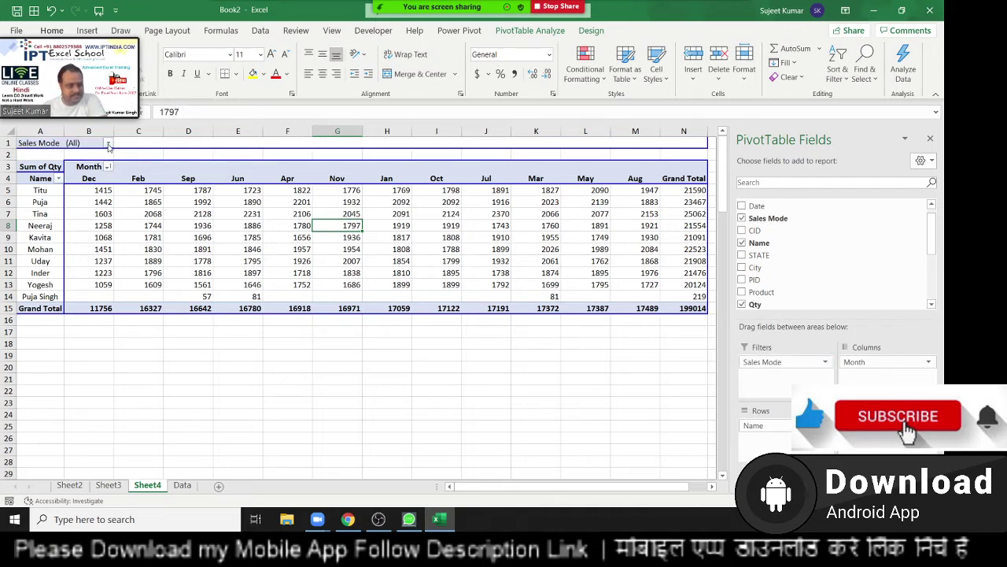
pyautogui.click(109, 143)
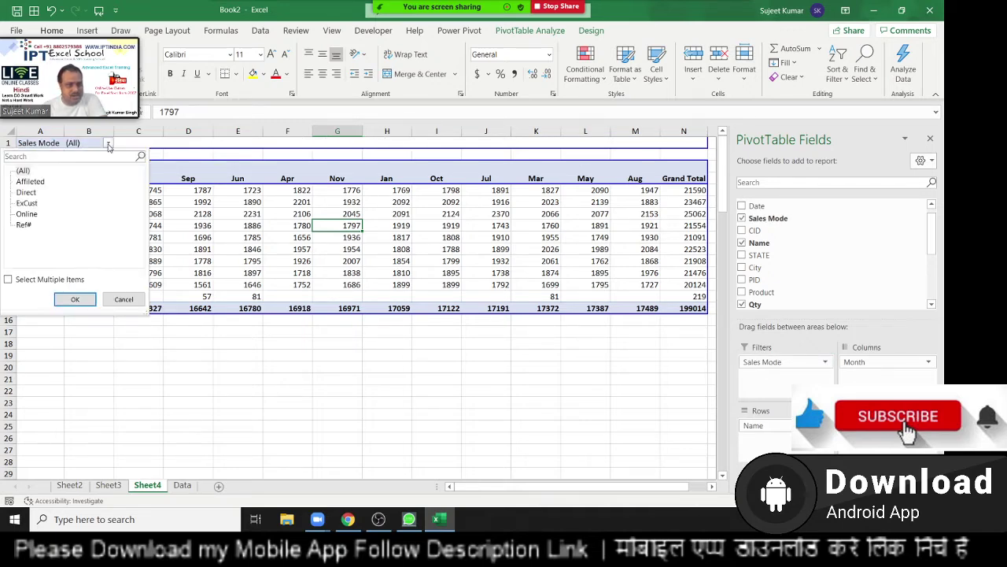
pyautogui.click(26, 213)
pyautogui.click(75, 299)
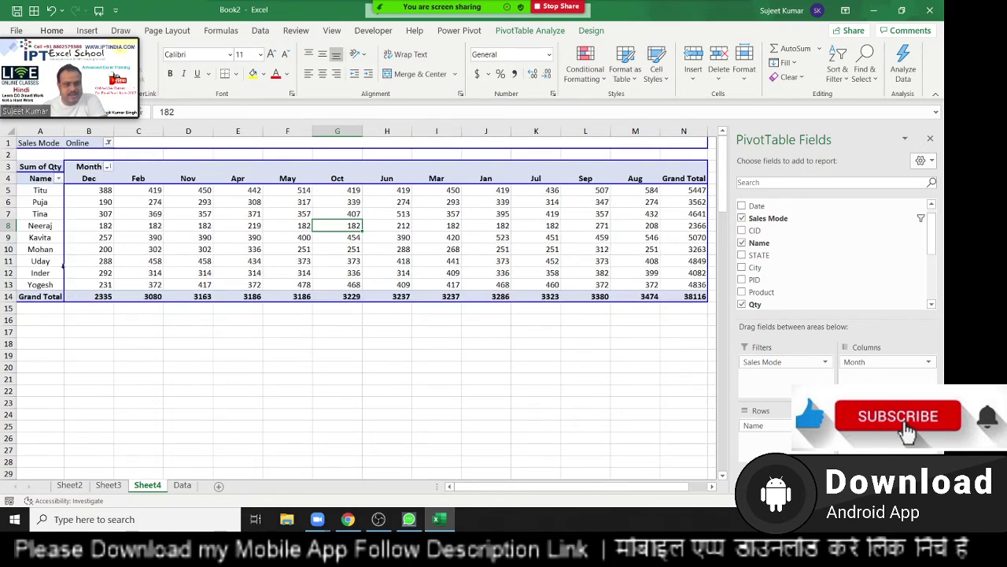
pyautogui.moveTo(39, 202); pyautogui.dragTo(647, 285)
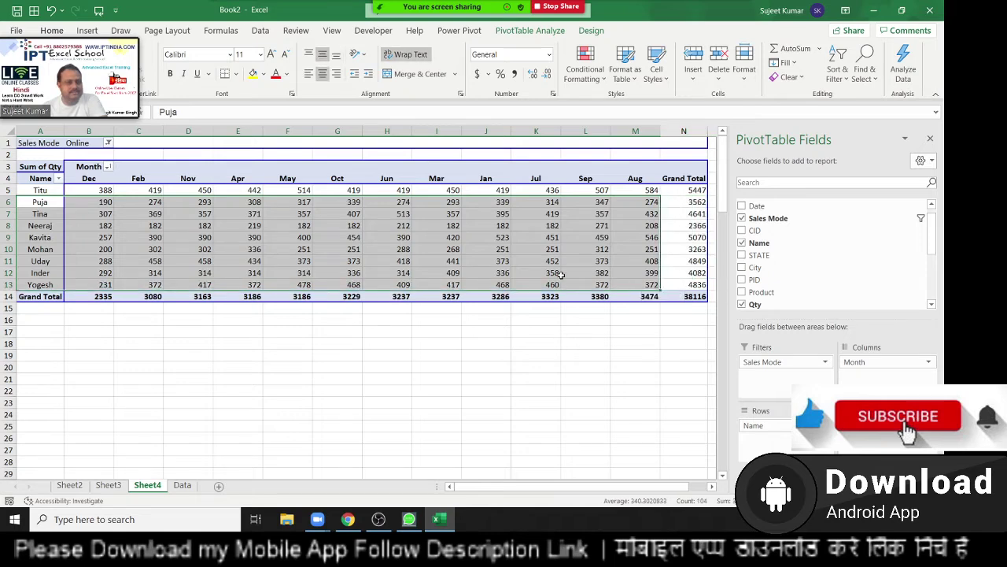
pyautogui.moveTo(205, 213); pyautogui.dragTo(403, 234)
pyautogui.click(277, 216)
pyautogui.moveTo(40, 190); pyautogui.dragTo(636, 277)
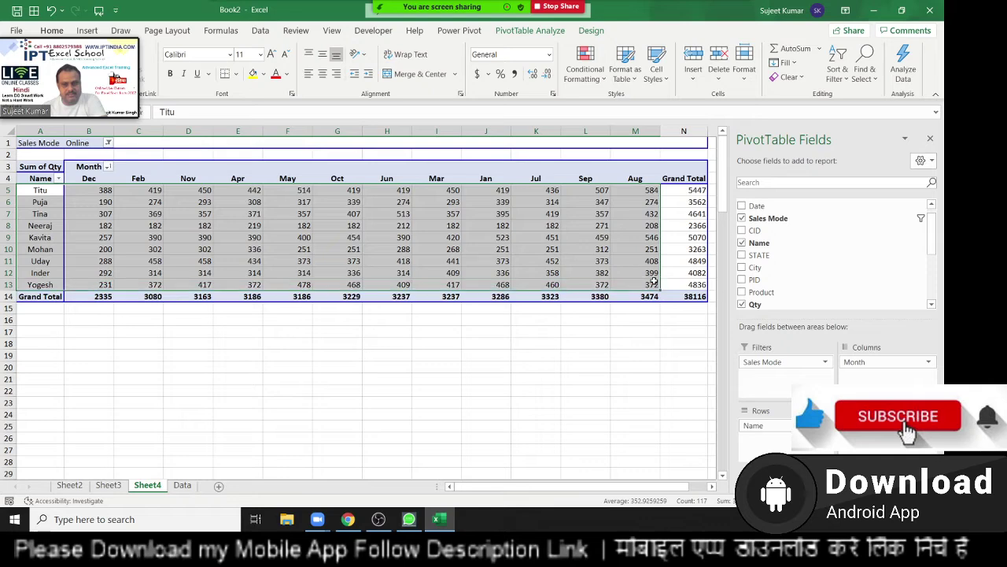
pyautogui.moveTo(635, 277); pyautogui.dragTo(685, 285)
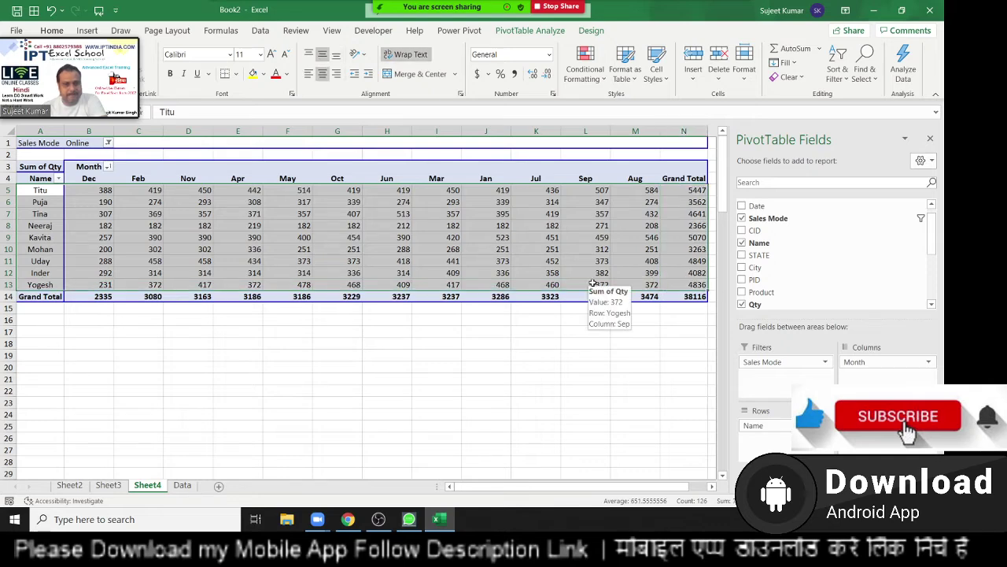
pyautogui.click(346, 247)
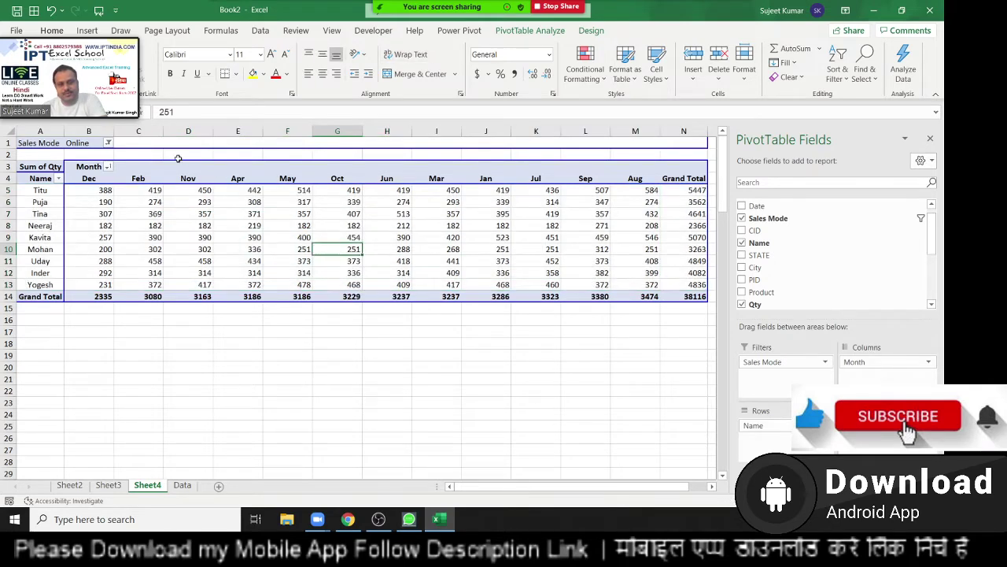
pyautogui.click(109, 143)
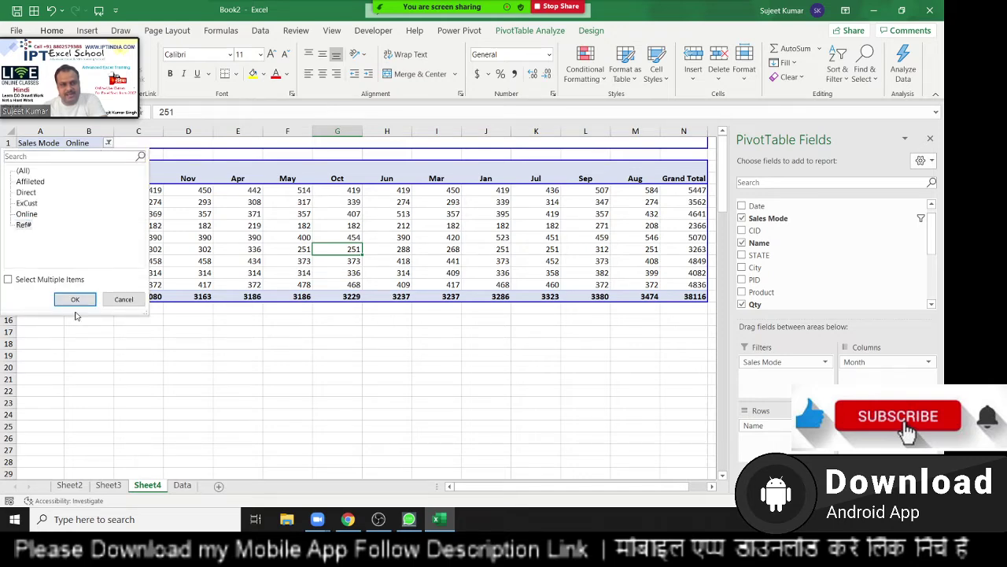
pyautogui.click(277, 256)
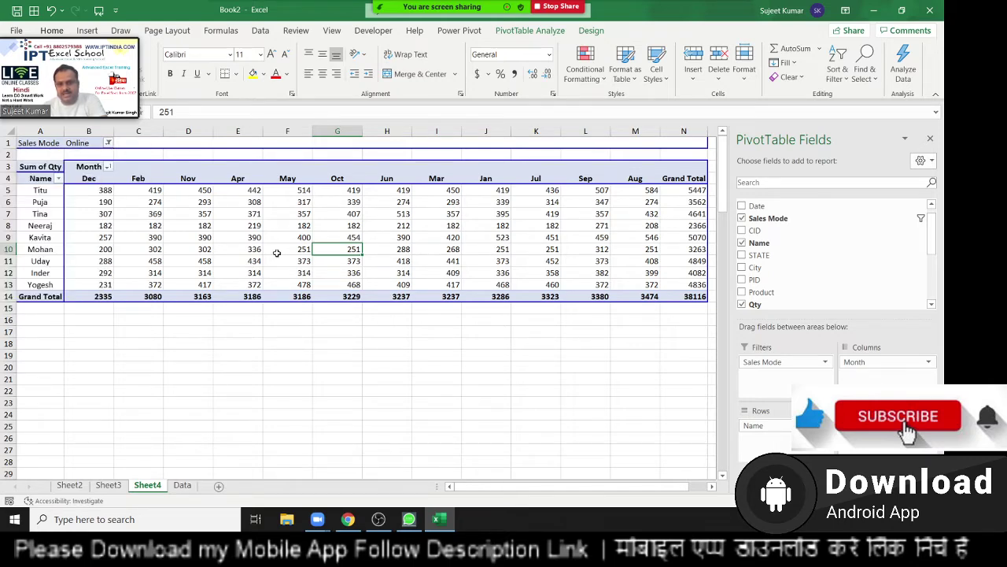
# Add Product as a second report filter set to WRT, bringing the grand total to 6825.
pyautogui.moveTo(762, 292); pyautogui.dragTo(787, 384)
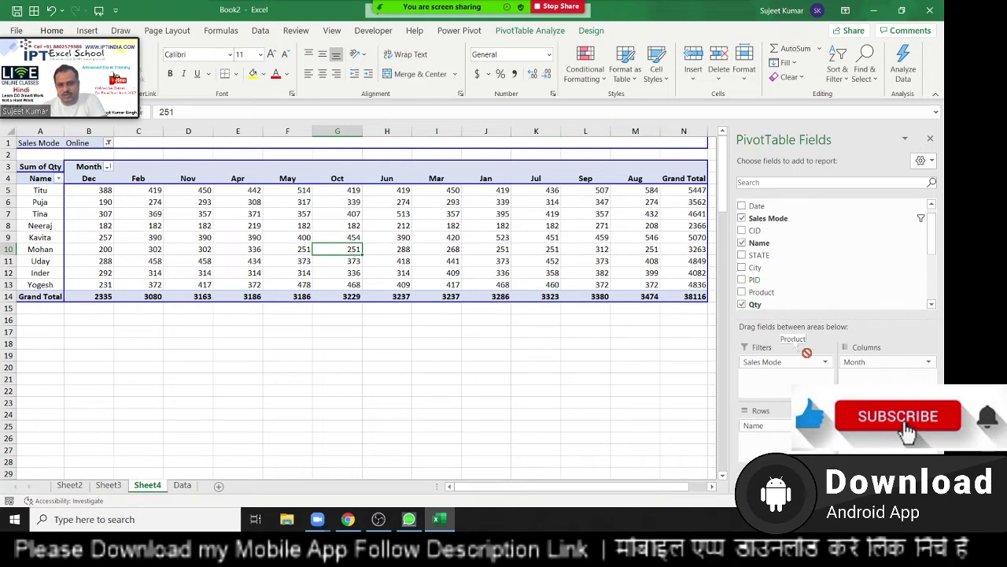
pyautogui.click(109, 155)
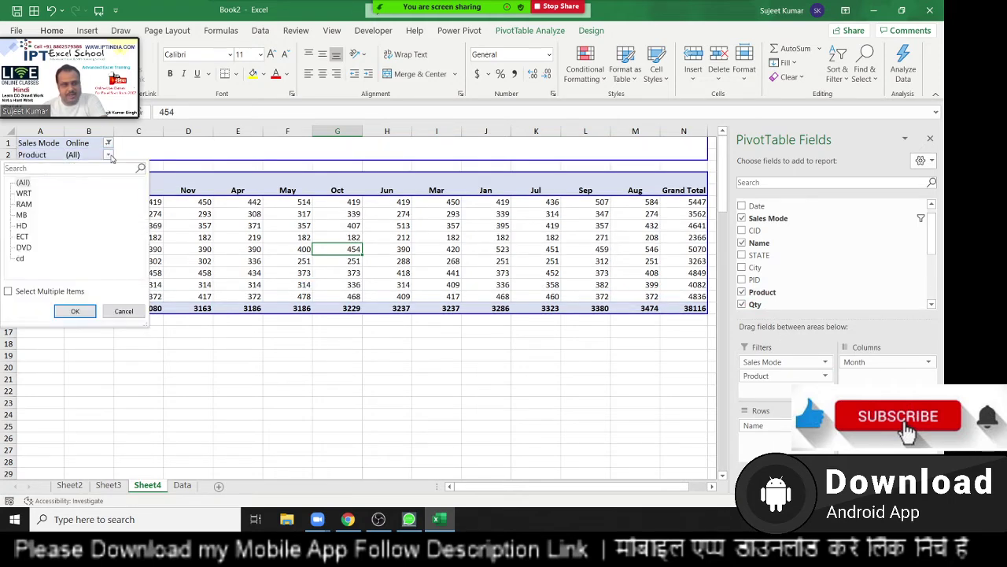
pyautogui.click(27, 194)
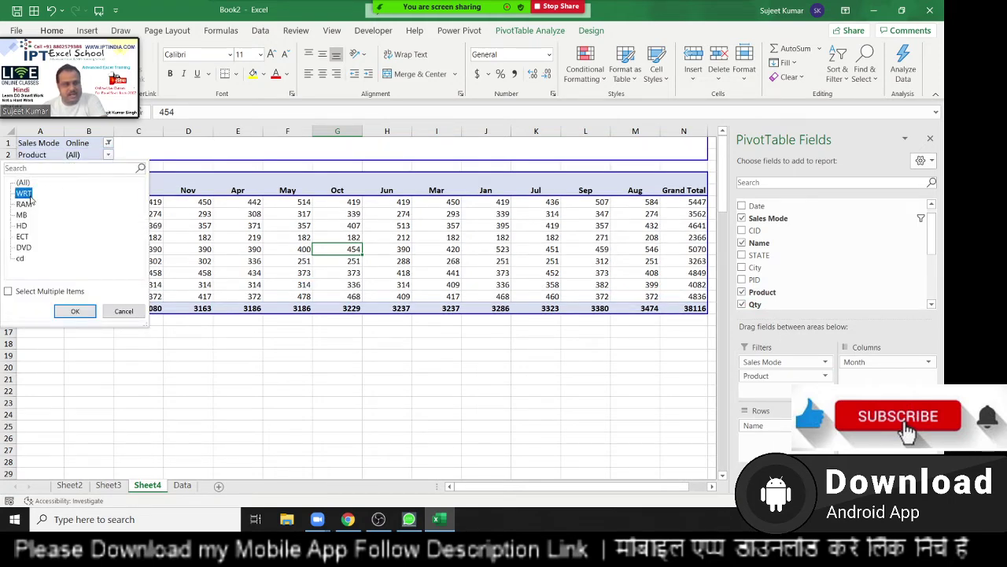
pyautogui.click(75, 311)
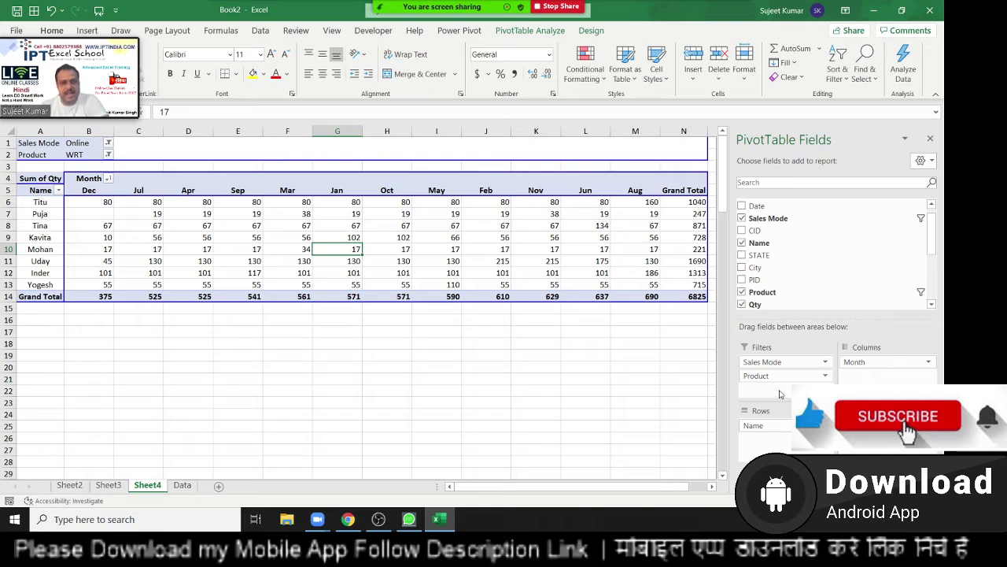
# Remove the Product and Sales Mode filters and the Month columns from the pivot.
pyautogui.moveTo(779, 375); pyautogui.dragTo(827, 218)
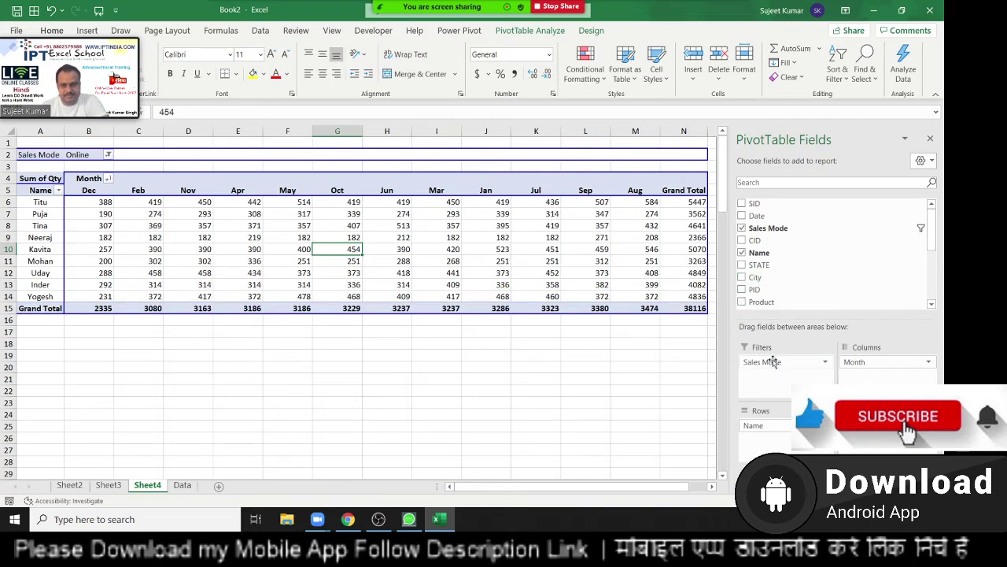
pyautogui.moveTo(774, 361); pyautogui.dragTo(795, 264)
pyautogui.moveTo(858, 361); pyautogui.dragTo(836, 285)
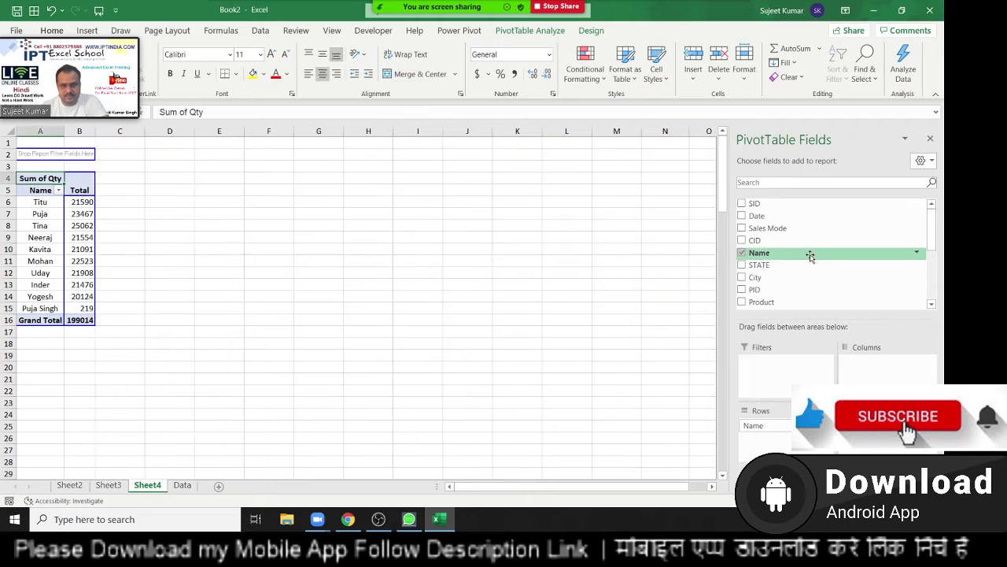
# Select the two near-duplicate name cells A7 and A15 and bring up their context menu.
pyautogui.click(57, 309)
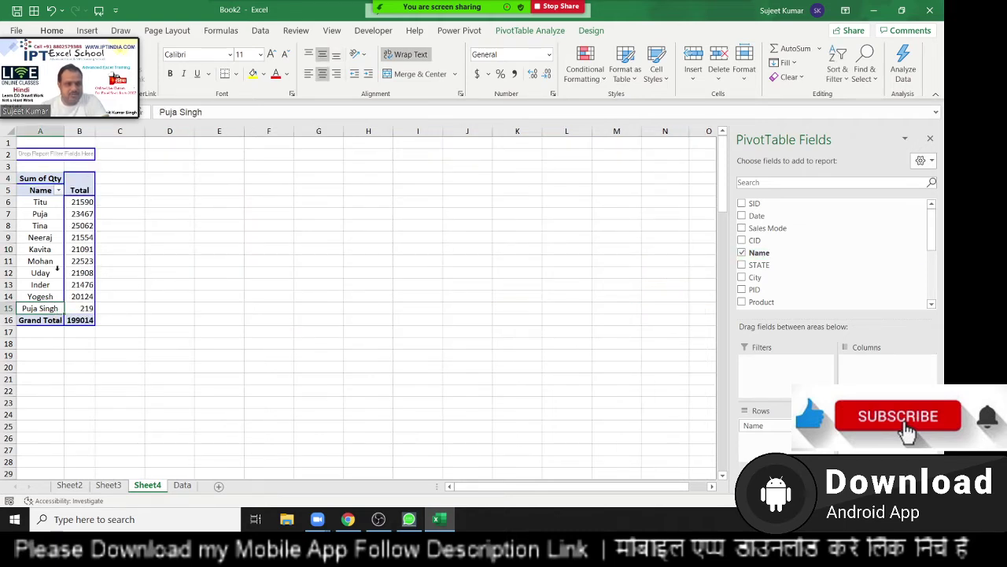
pyautogui.click(53, 215)
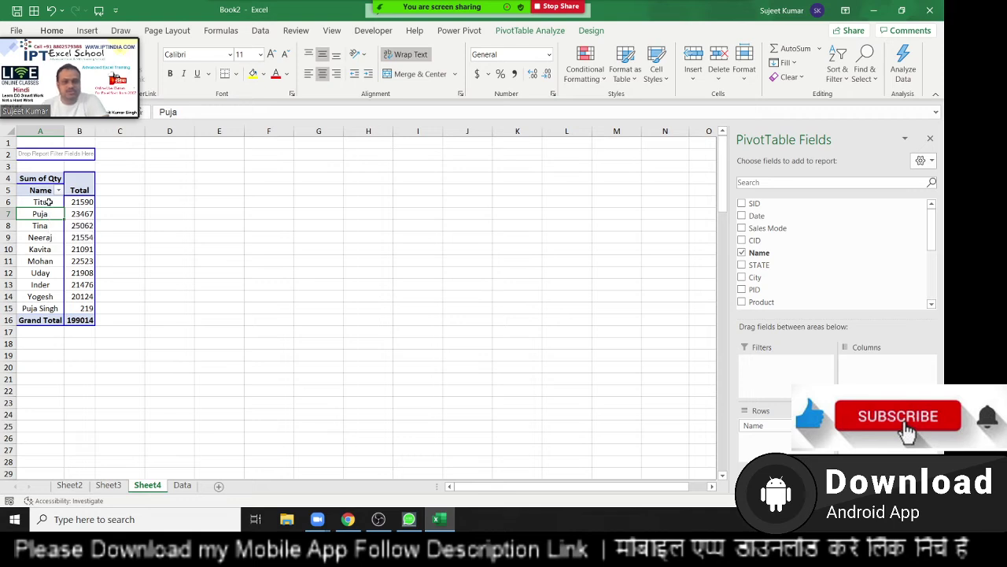
pyautogui.click(41, 310)
pyautogui.click(43, 215)
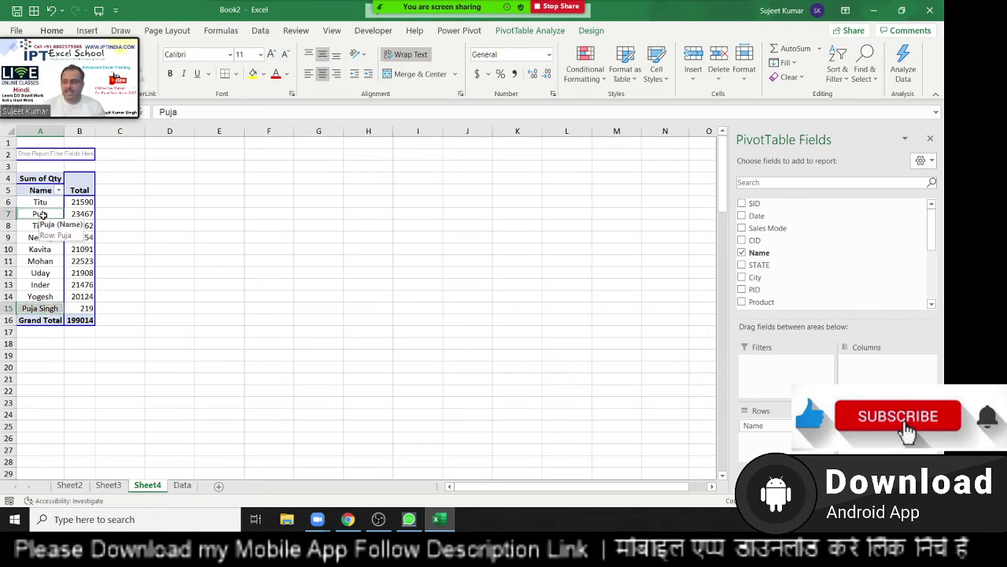
pyautogui.rightClick(43, 215)
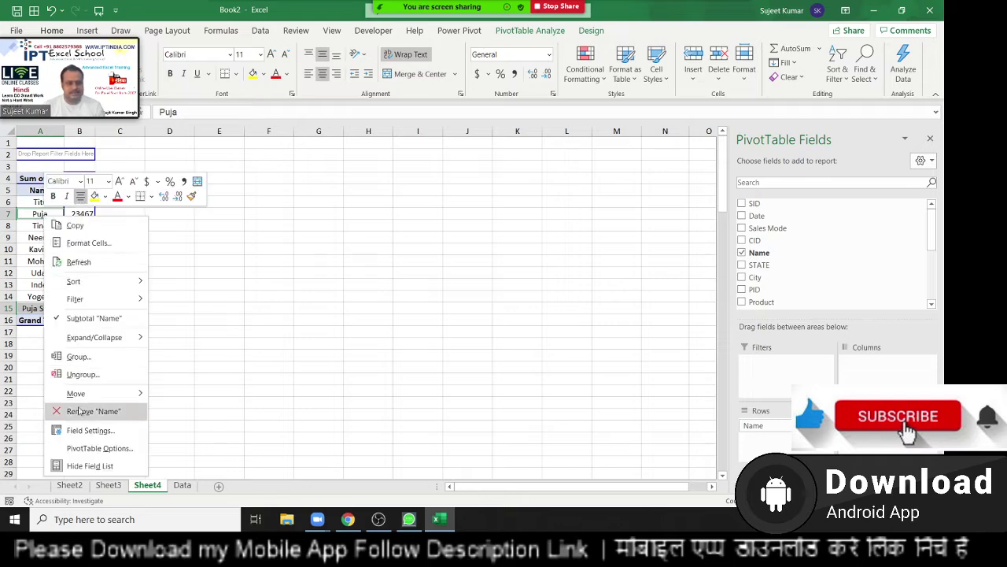
# Group the two selected name entries into Group1, totalling 23686.
pyautogui.click(85, 359)
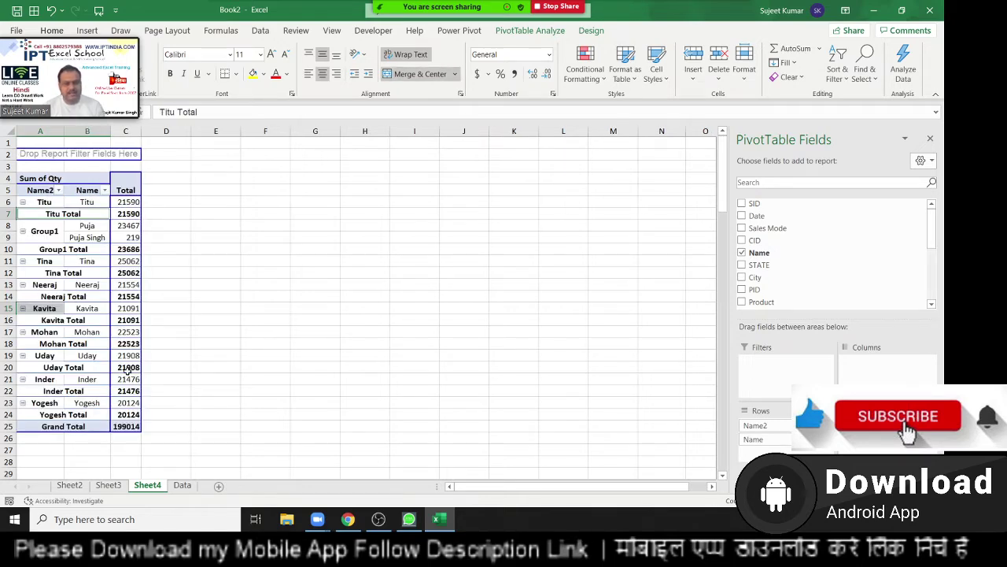
pyautogui.click(55, 234)
pyautogui.click(78, 227)
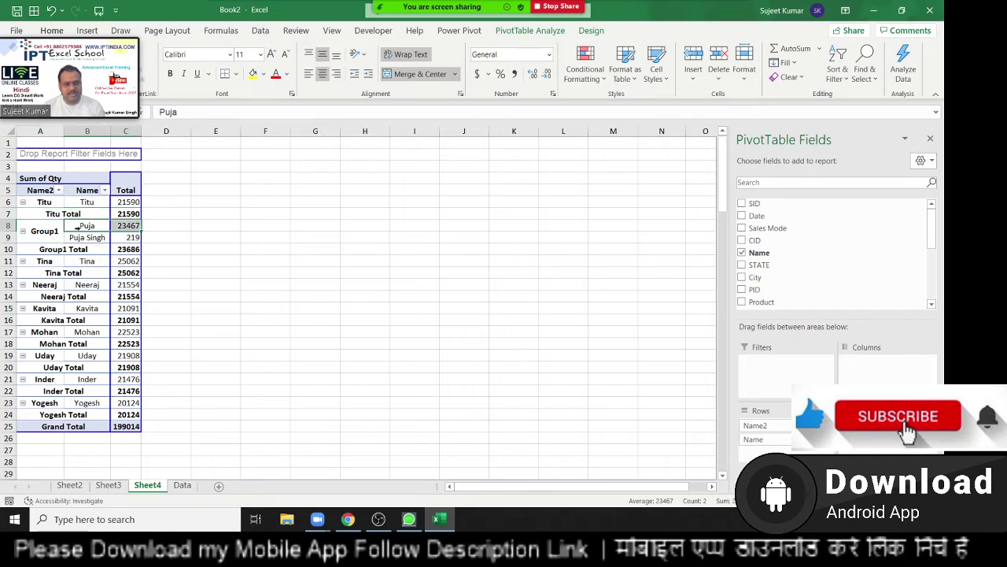
pyautogui.moveTo(77, 227); pyautogui.dragTo(78, 237)
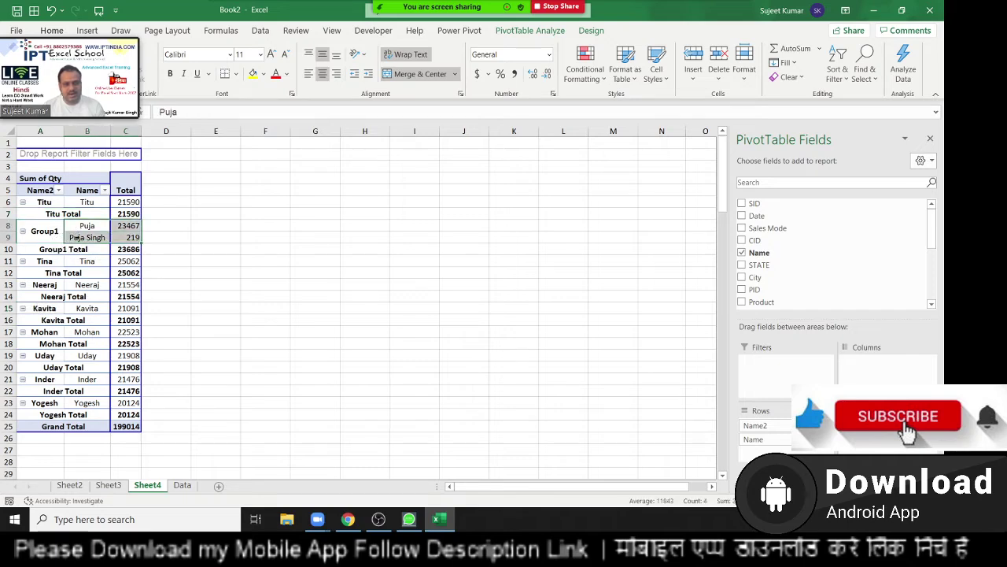
# Remove the original Name field from the pivot rows, leaving Name2.
pyautogui.click(778, 425)
pyautogui.click(781, 441)
pyautogui.click(782, 441)
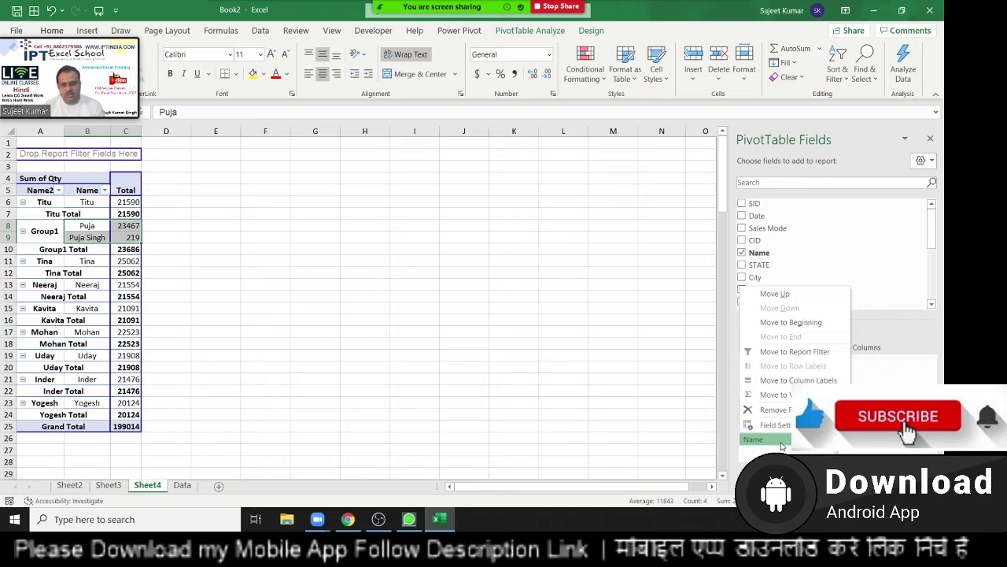
pyautogui.click(781, 445)
pyautogui.scroll(-1, 811, 307)
pyautogui.scroll(-1, 809, 304)
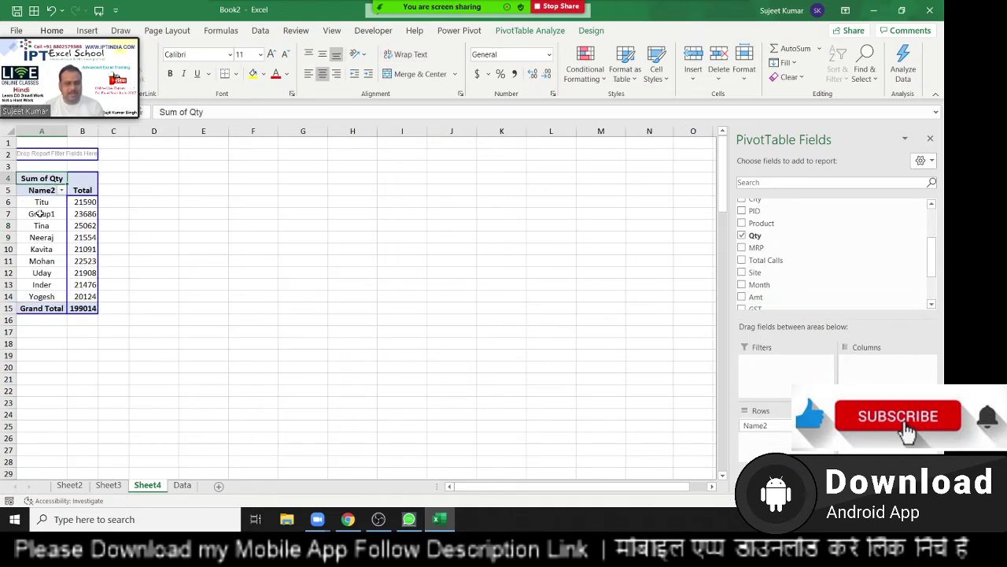
# Relabel Group1 in cell A7 with the person's full name.
pyautogui.click(39, 213)
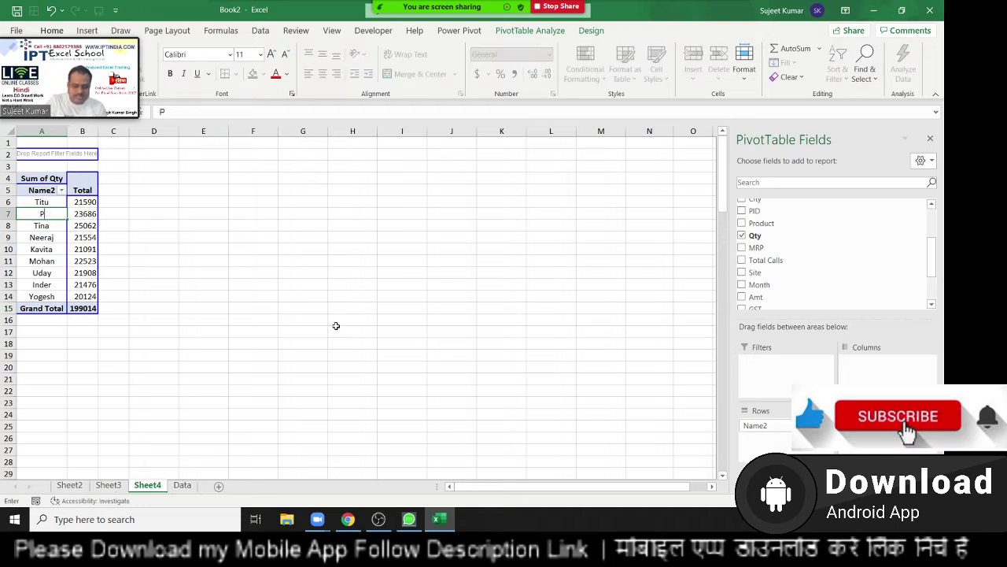
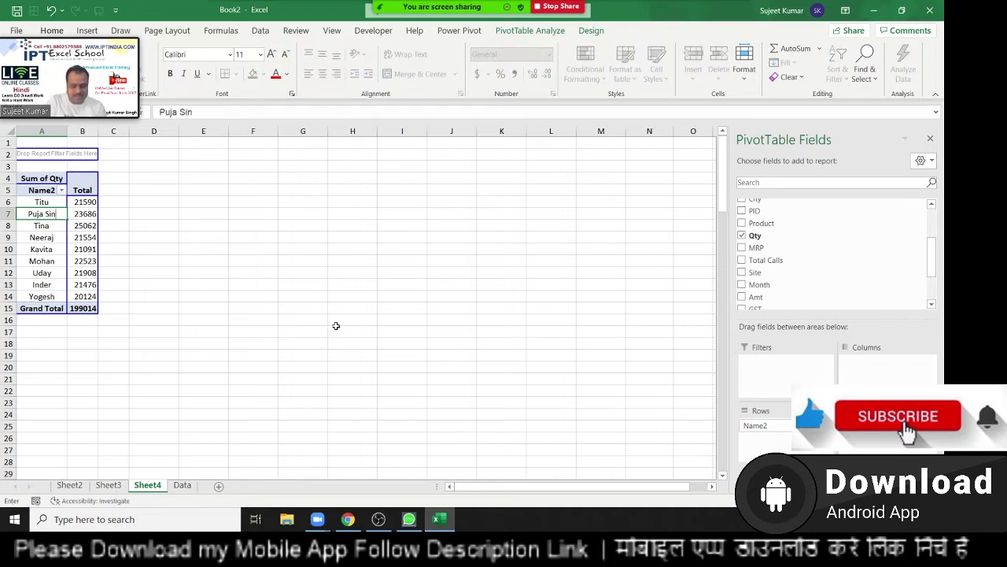
pyautogui.press('Return')
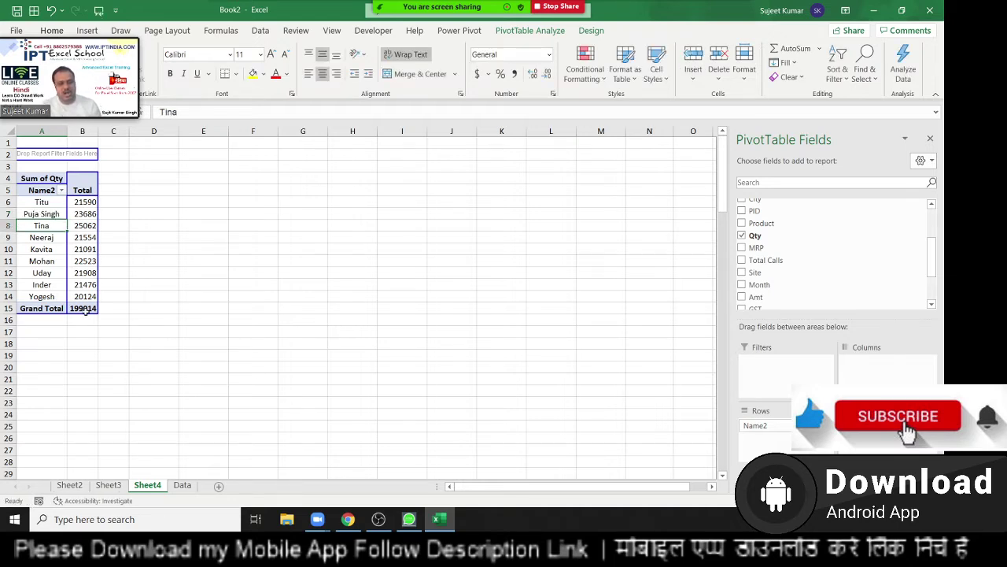
# Group the names in A9, A11 and A13 as In-House (65553), then go to the Data sheet.
pyautogui.click(49, 285)
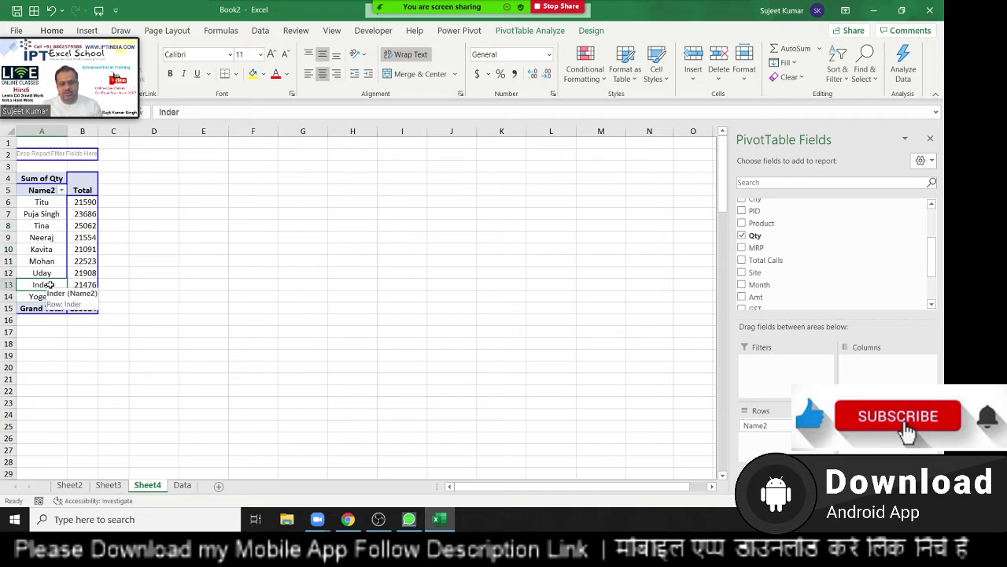
pyautogui.keyDown('ctrl'); pyautogui.click(49, 261); pyautogui.keyUp('ctrl')
pyautogui.keyDown('ctrl'); pyautogui.click(49, 238); pyautogui.keyUp('ctrl')
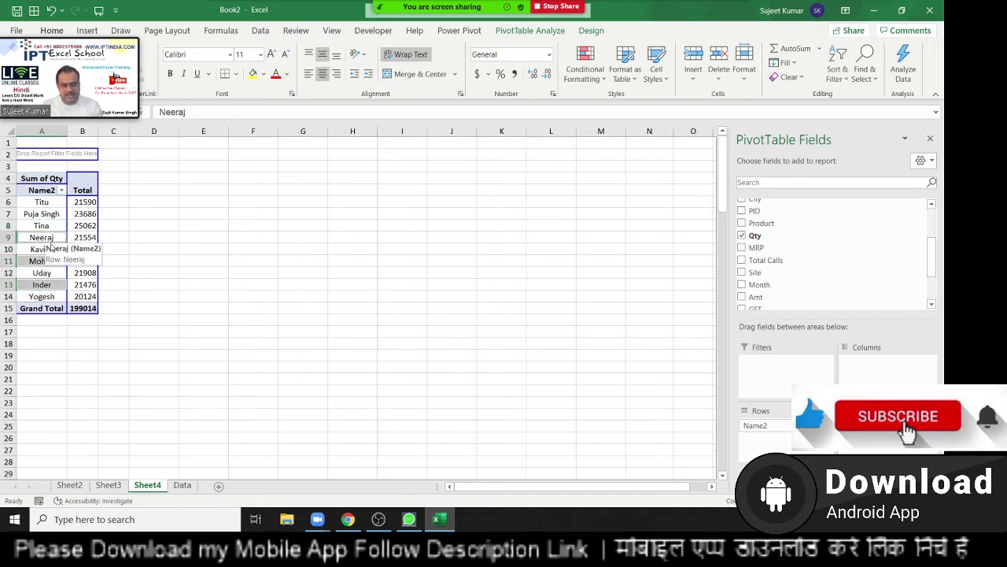
pyautogui.rightClick(56, 262)
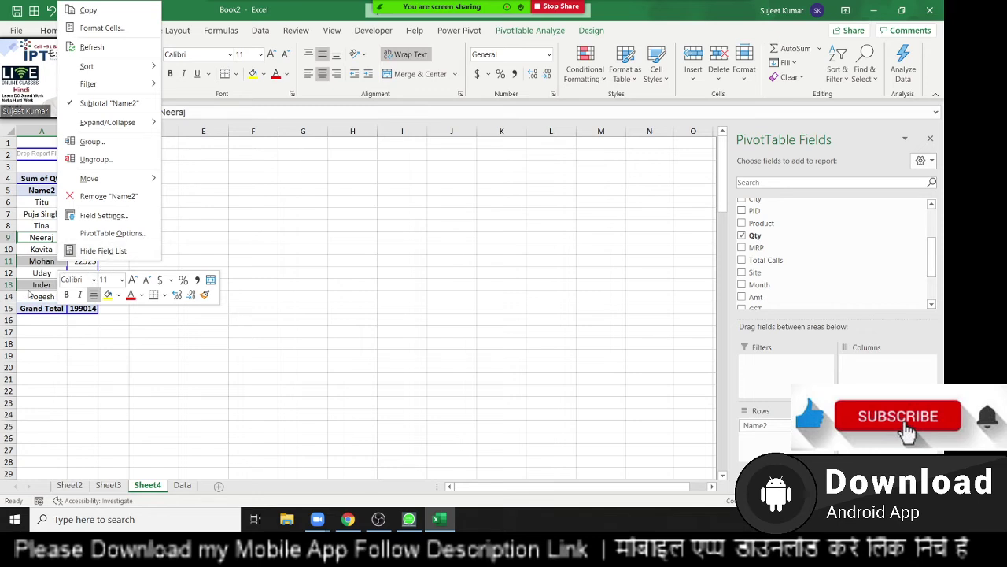
pyautogui.click(87, 142)
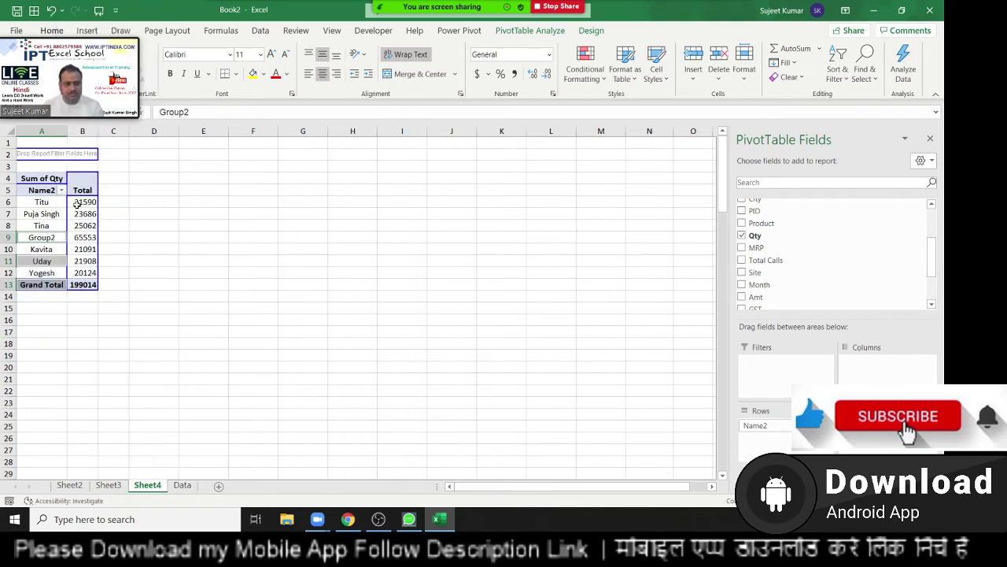
pyautogui.write('I')
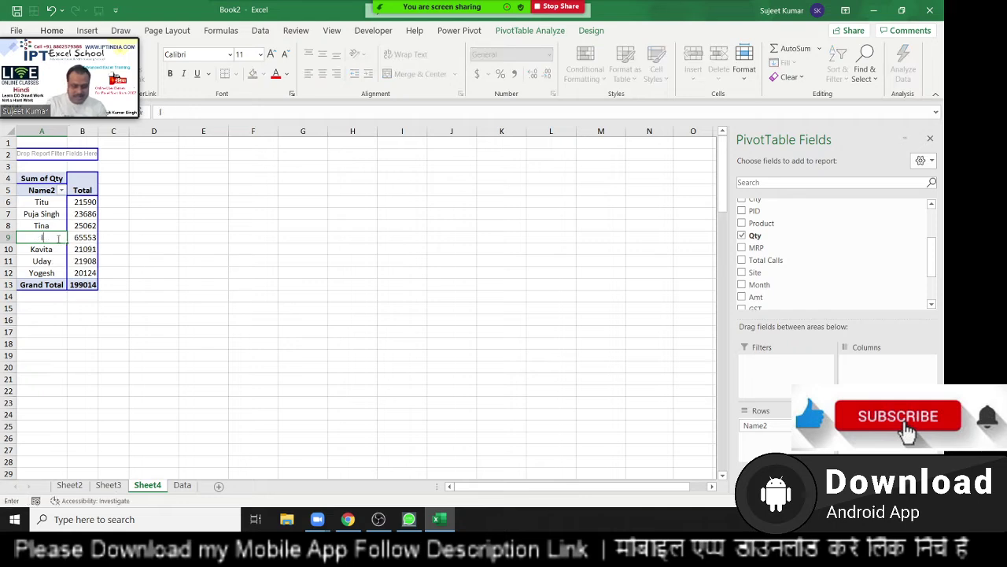
pyautogui.write('n-')
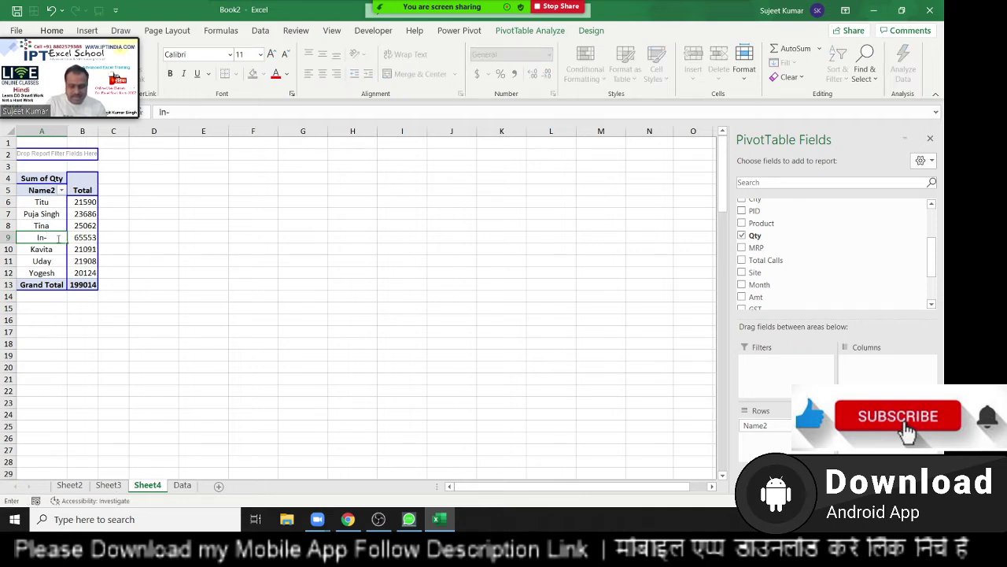
pyautogui.write('House')
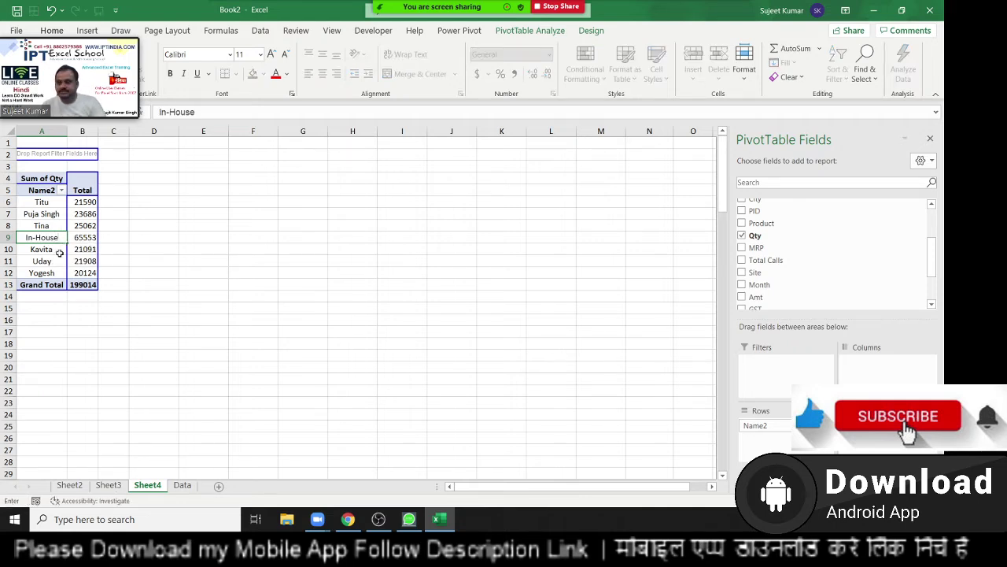
pyautogui.press('Tab')
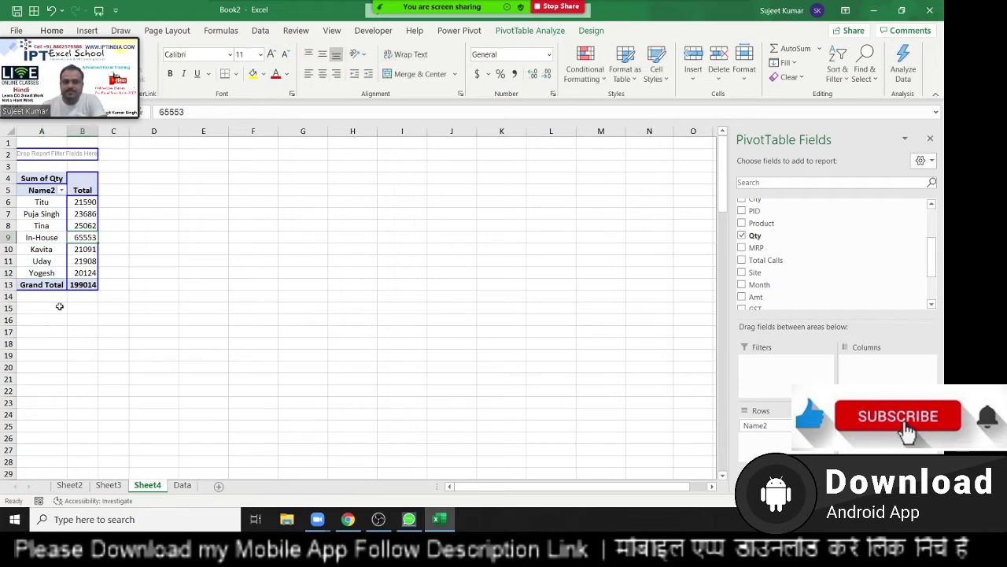
pyautogui.click(181, 485)
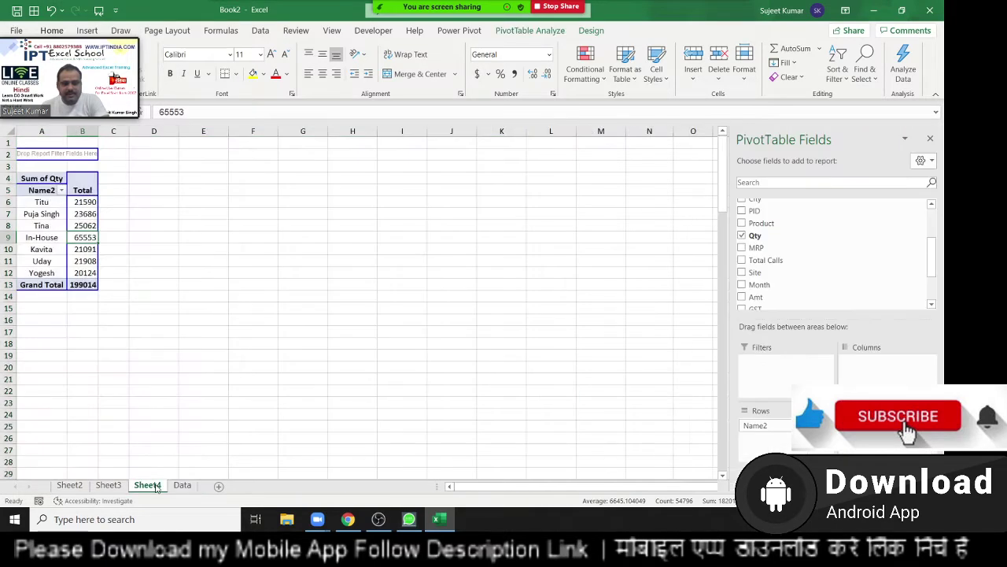
# On Sheet4, drop Name2 from rows, put Qty in rows and add SID to values.
pyautogui.click(147, 485)
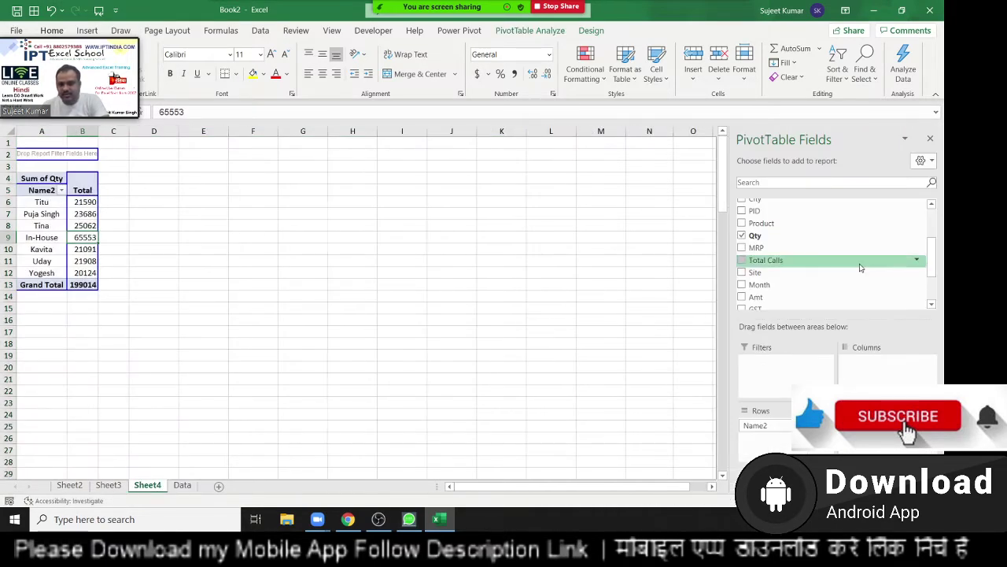
pyautogui.moveTo(756, 425); pyautogui.dragTo(858, 266)
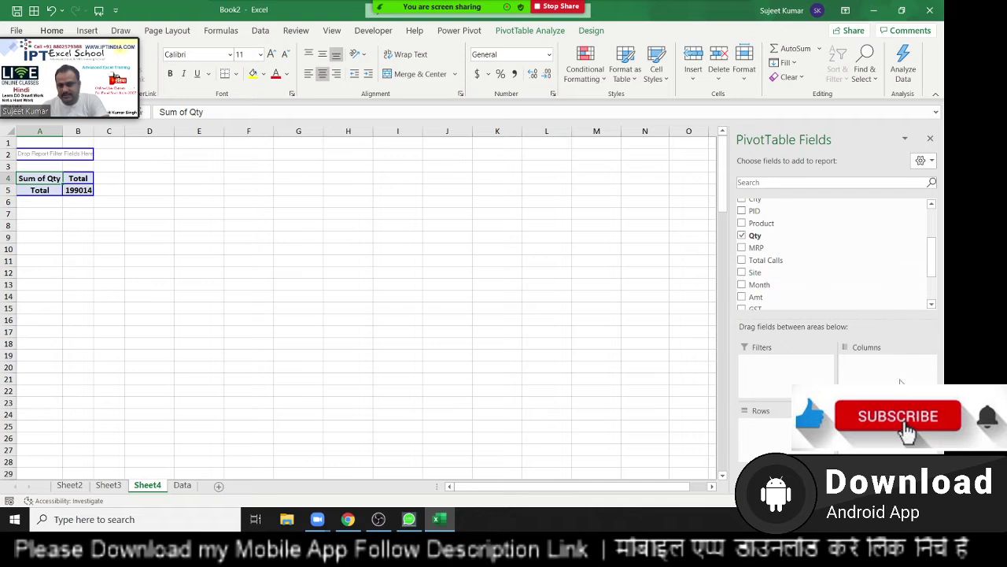
pyautogui.scroll(2, 819, 271)
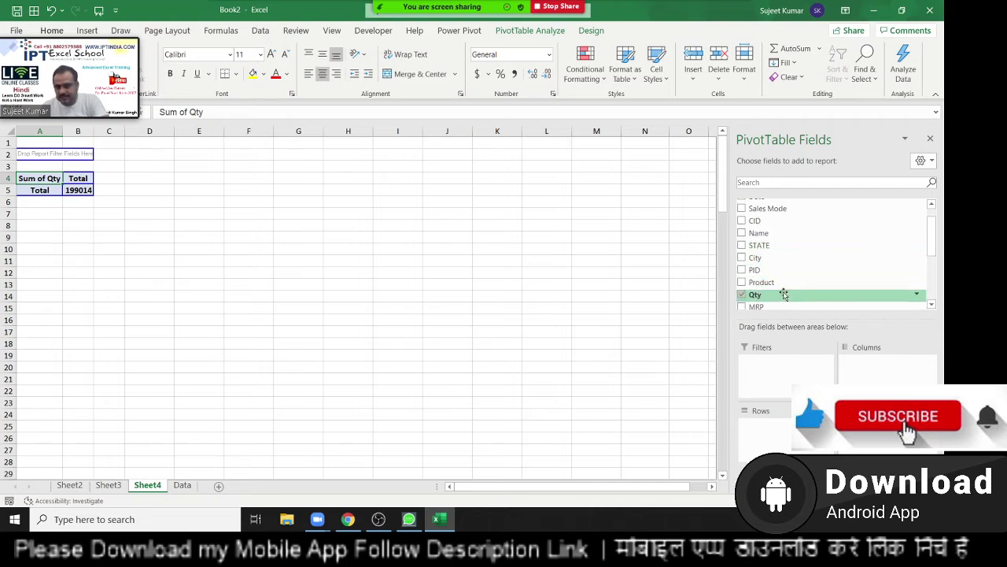
pyautogui.moveTo(890, 425); pyautogui.dragTo(759, 425)
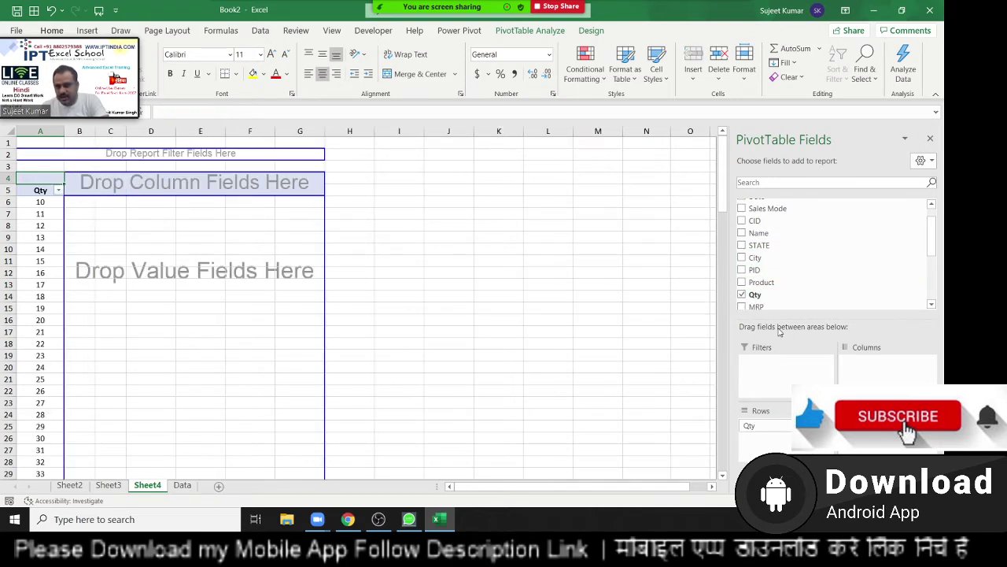
pyautogui.scroll(1, 779, 236)
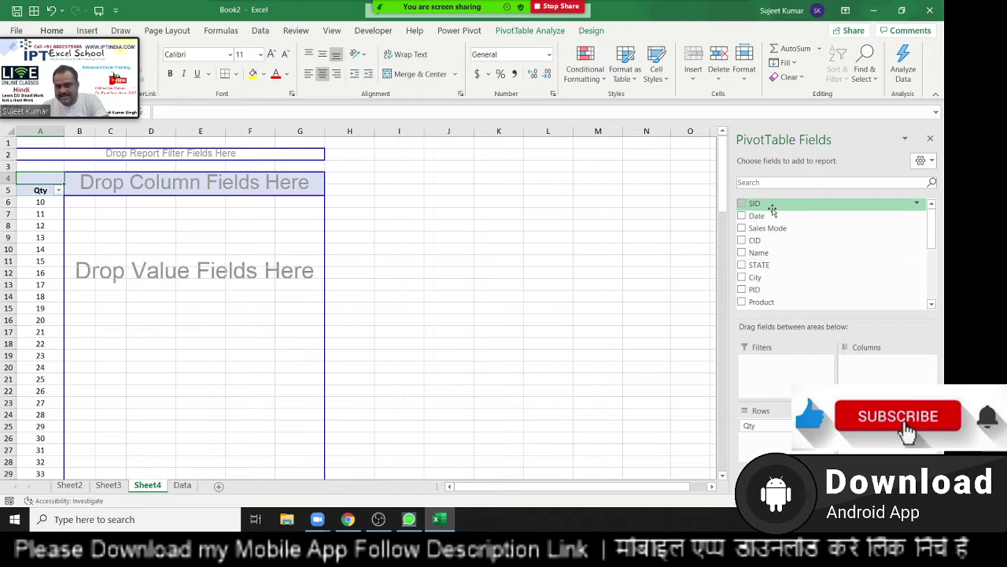
pyautogui.moveTo(754, 203); pyautogui.dragTo(874, 425)
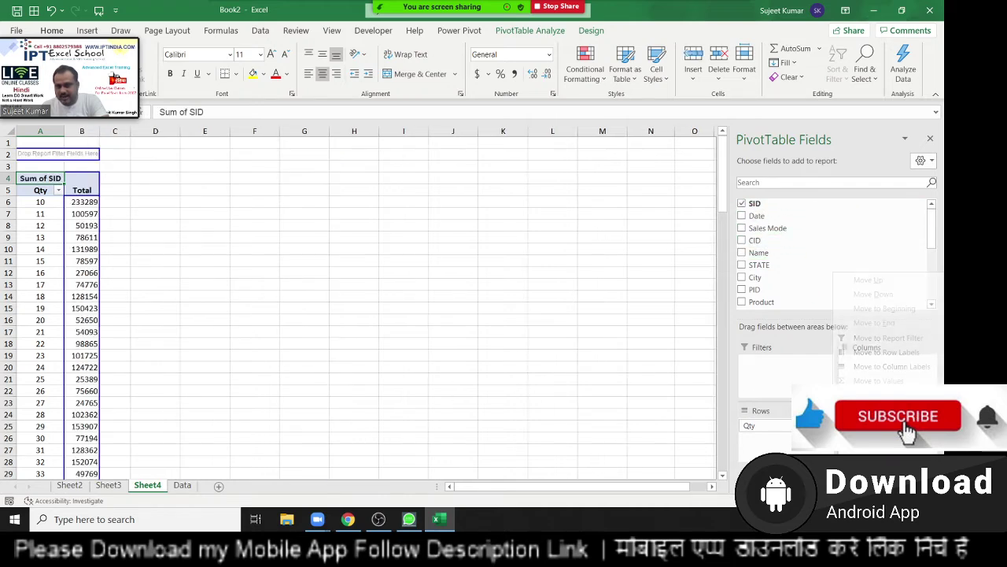
# Summarize SID by Count so each Qty value shows its order count, e.g. 116 for 10.
pyautogui.click(929, 426)
pyautogui.click(873, 417)
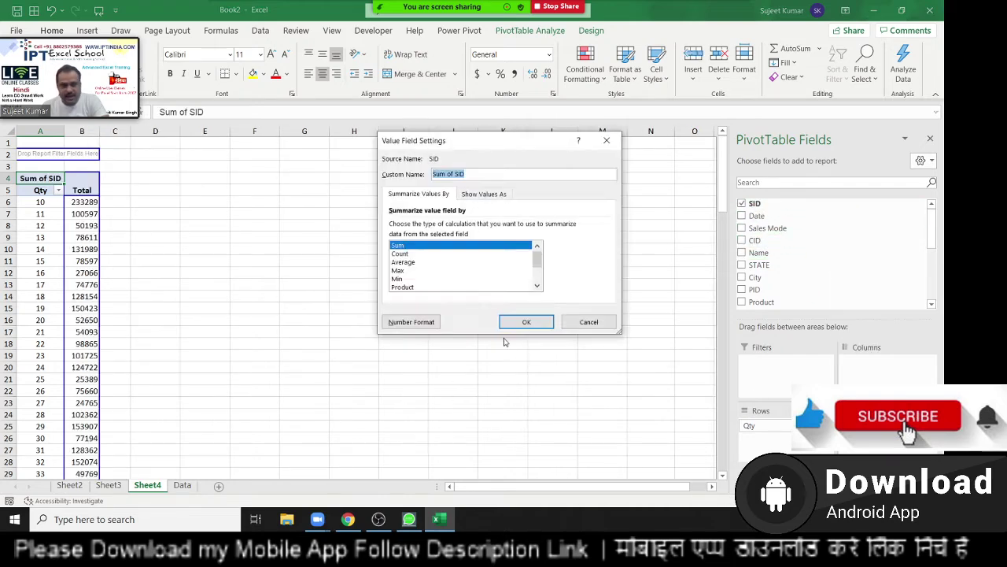
pyautogui.click(405, 253)
pyautogui.click(526, 322)
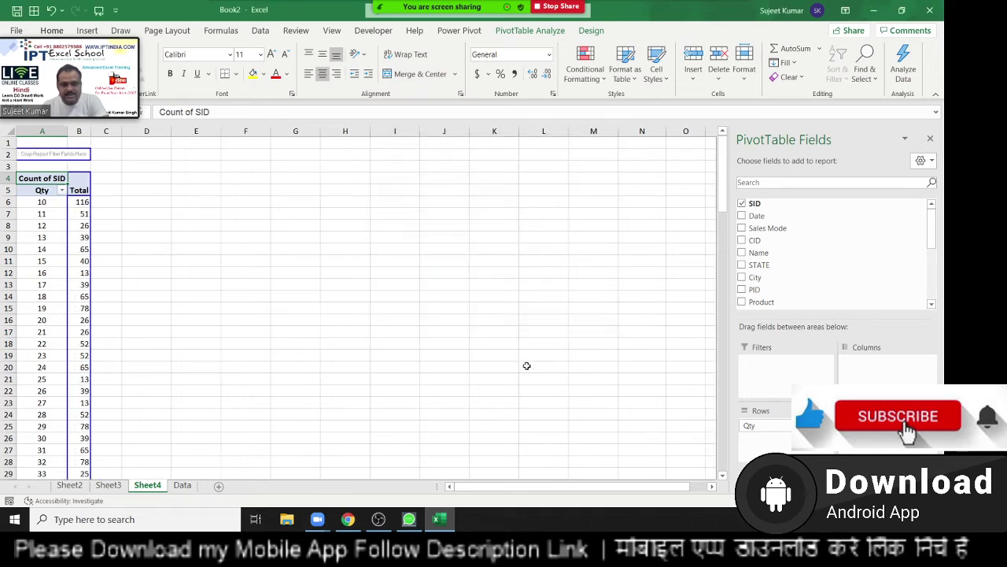
pyautogui.click(36, 191)
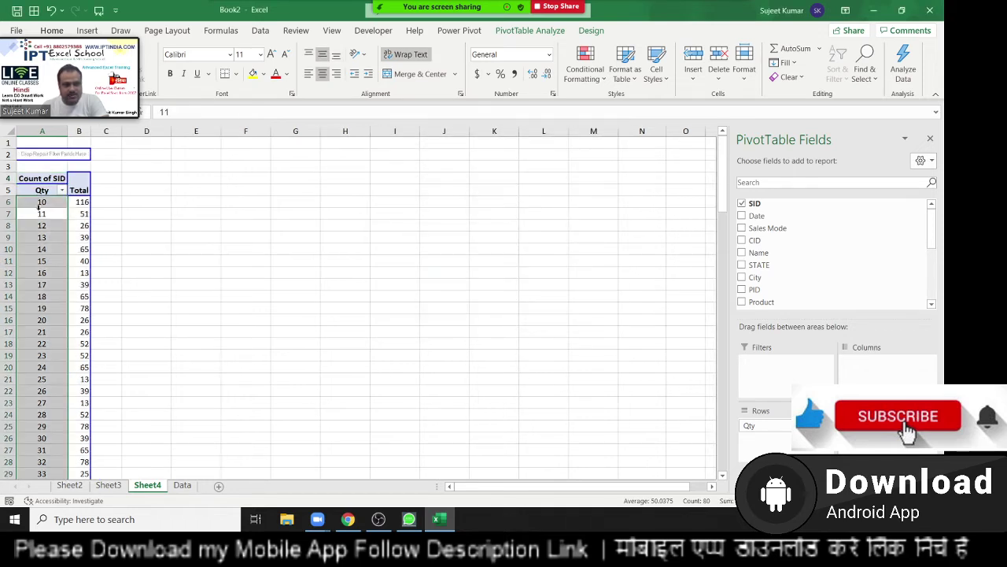
pyautogui.click(42, 203)
pyautogui.click(39, 214)
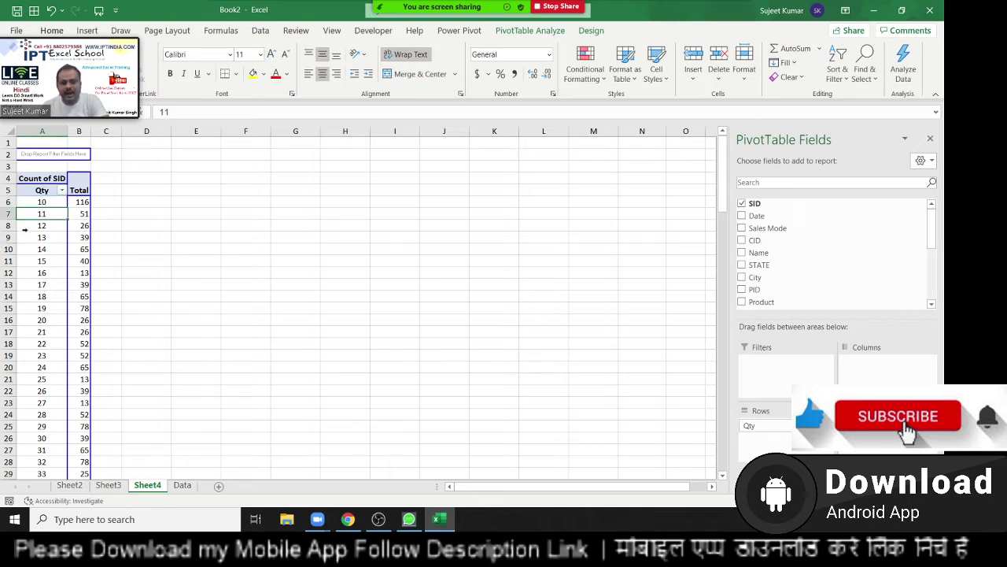
# Group Qty labels into bands of 10 from 10 to 90, e.g. 10-19 with 532 orders.
pyautogui.click(25, 227)
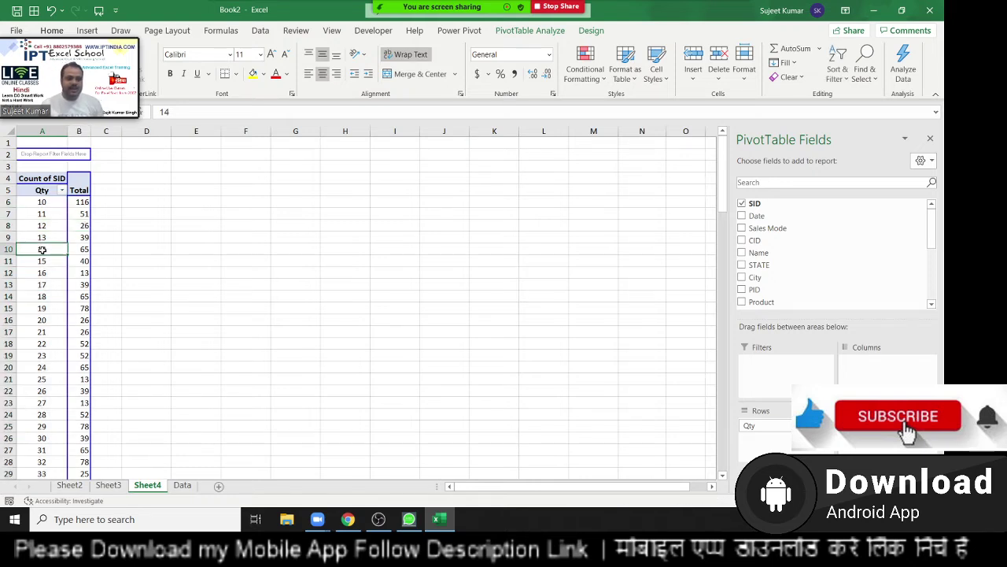
pyautogui.rightClick(39, 249)
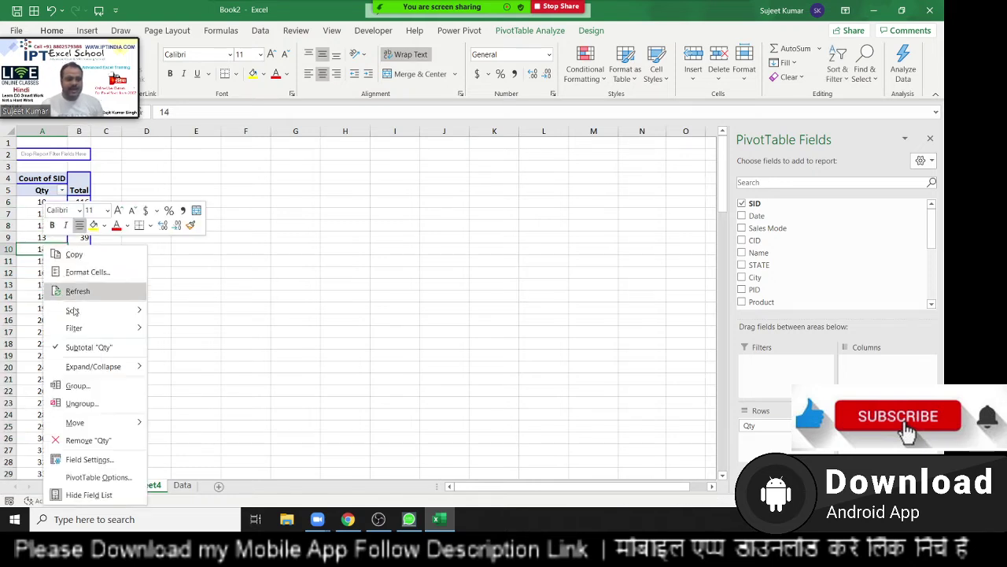
pyautogui.click(77, 386)
pyautogui.moveTo(71, 340); pyautogui.dragTo(218, 290)
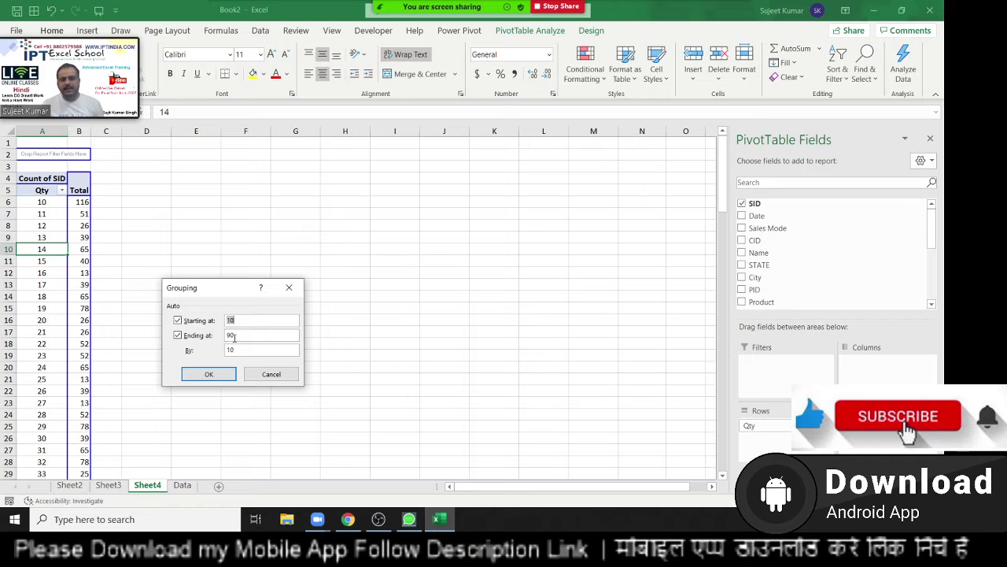
pyautogui.press('Tab')
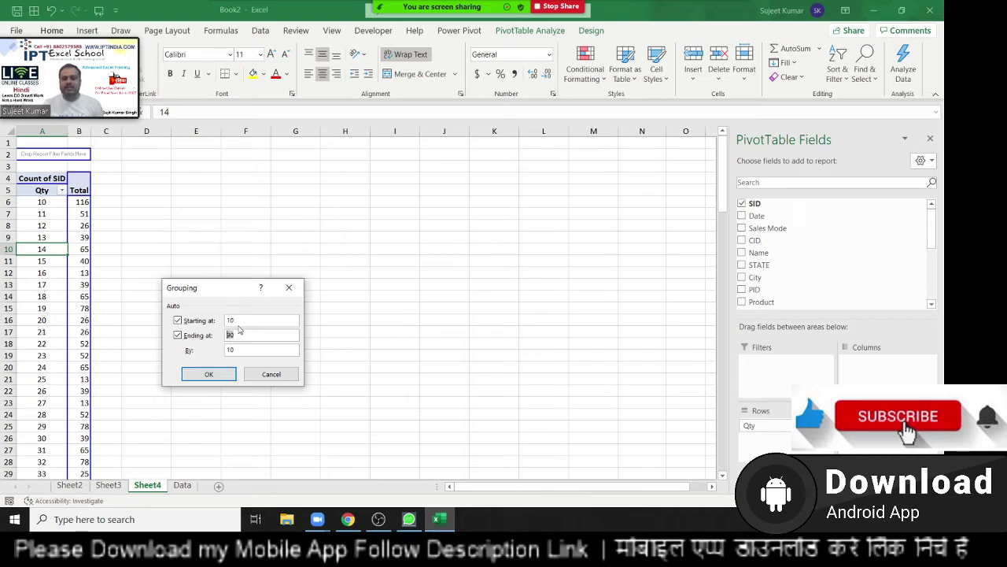
pyautogui.moveTo(239, 321)
pyautogui.mouseDown()
pyautogui.moveTo(224, 324)
pyautogui.moveTo(226, 350)
pyautogui.mouseUp()
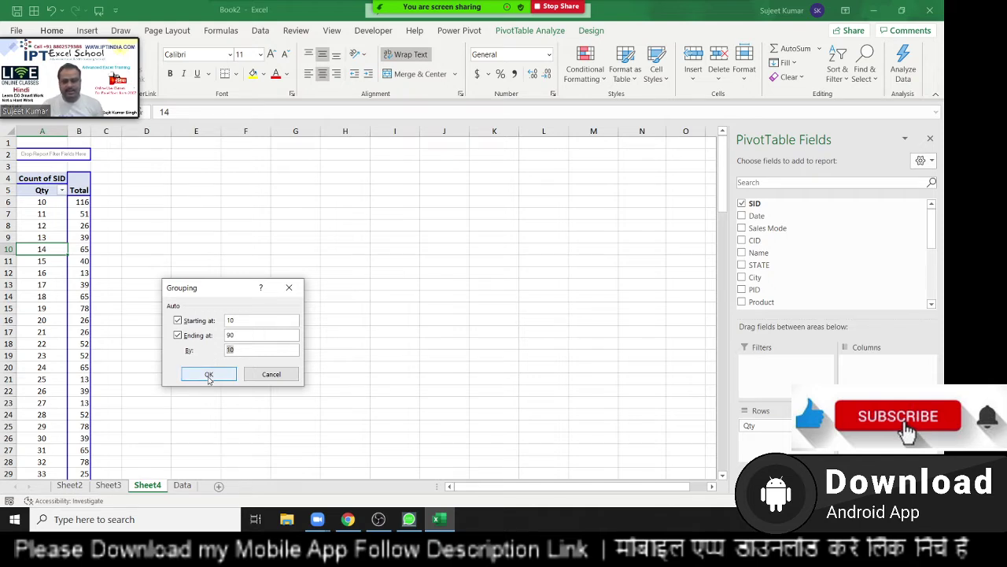
pyautogui.click(208, 375)
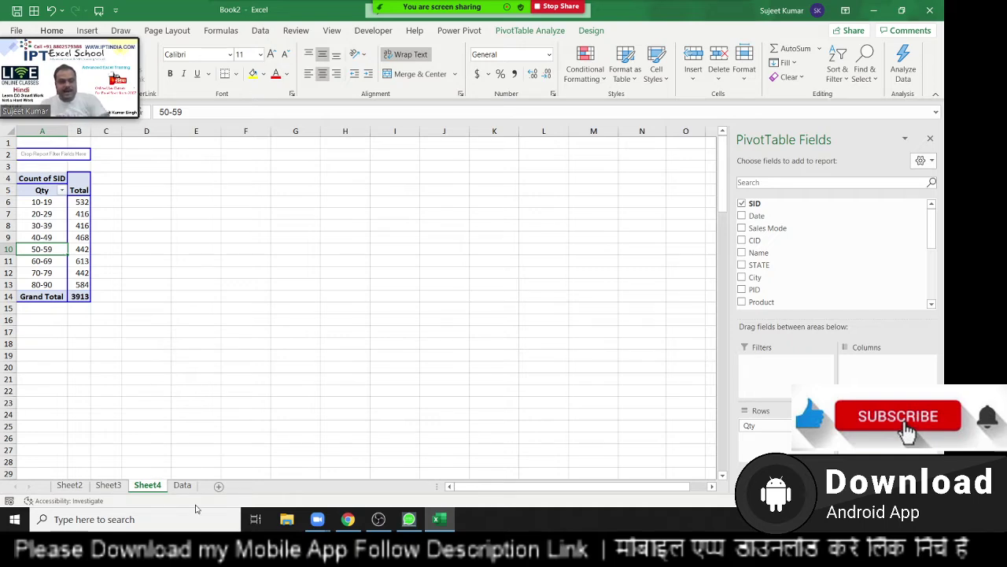
# Replace Qty and SID with Date rows and Count of Qty, listing Jan (338) through Dec (231).
pyautogui.click(182, 484)
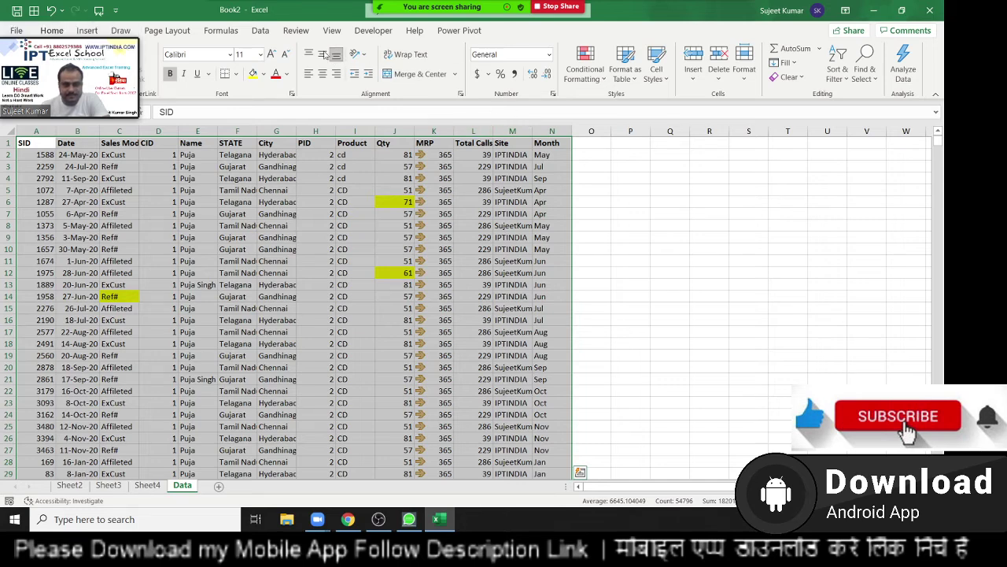
pyautogui.click(147, 485)
pyautogui.moveTo(761, 427); pyautogui.dragTo(914, 265)
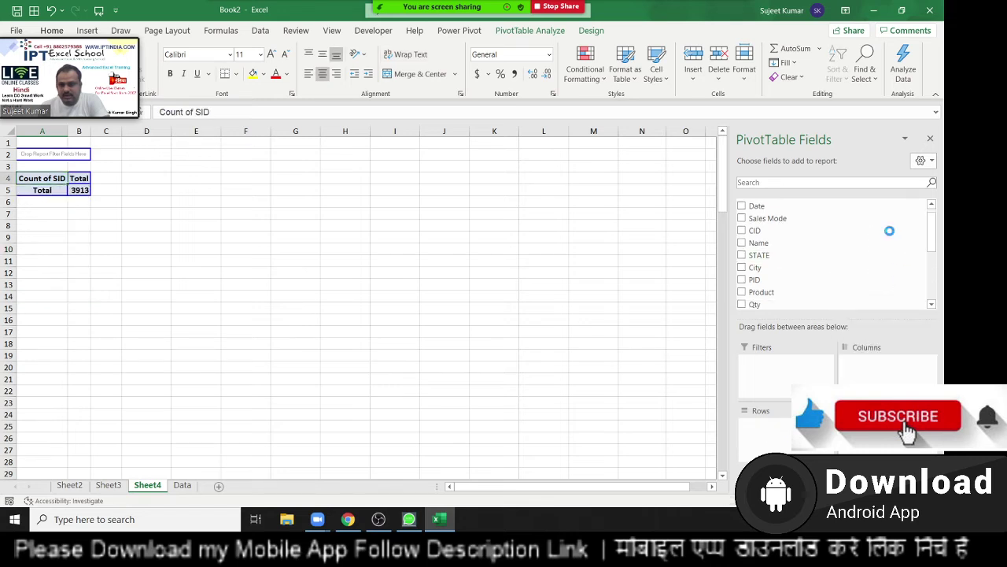
pyautogui.moveTo(889, 428); pyautogui.dragTo(888, 227)
pyautogui.click(811, 218)
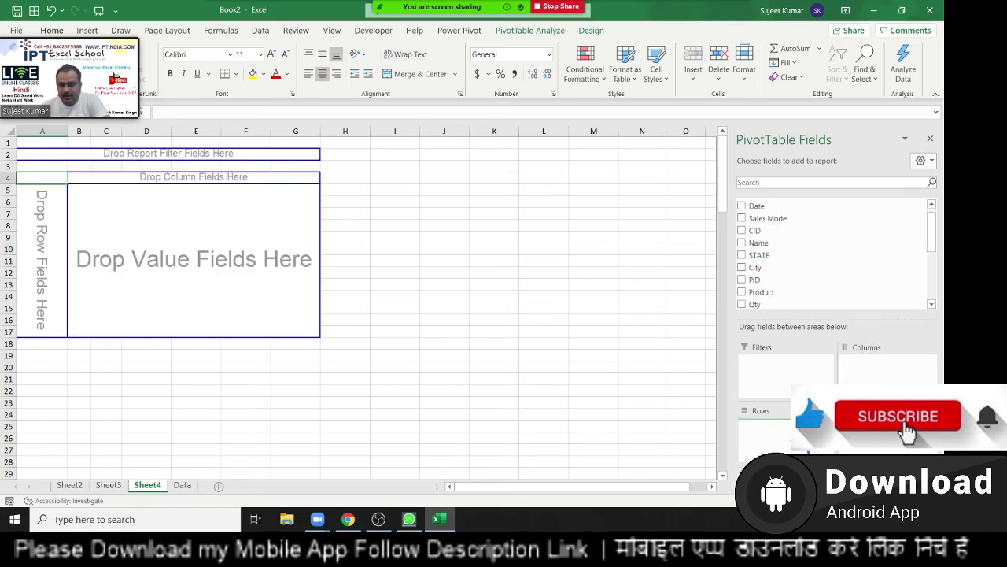
pyautogui.moveTo(787, 303)
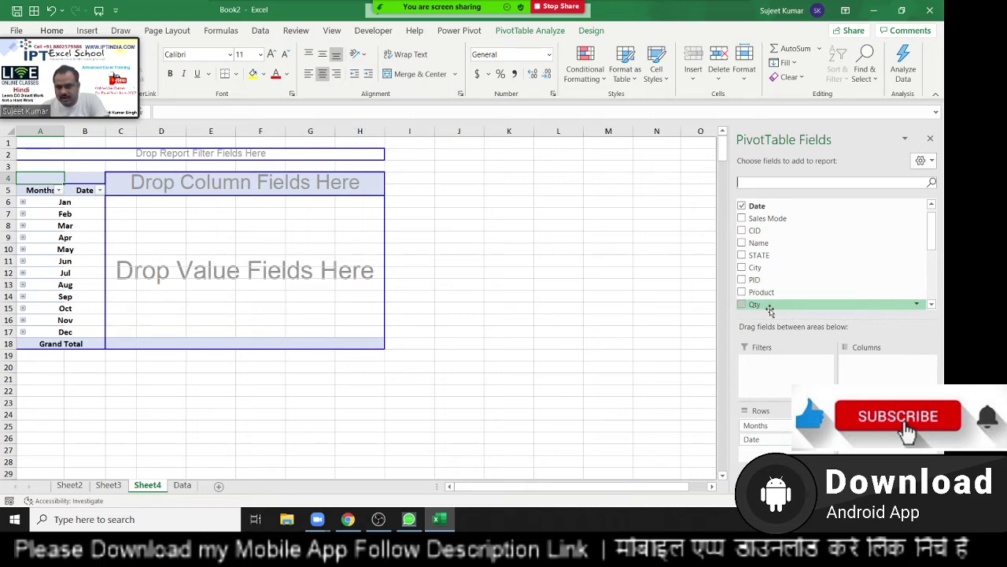
pyautogui.moveTo(755, 304); pyautogui.dragTo(236, 270)
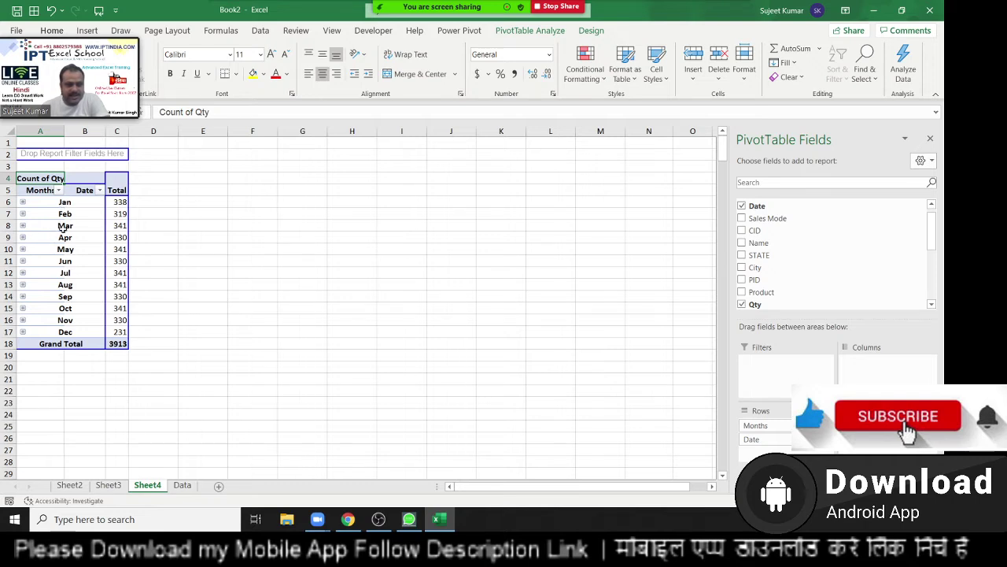
pyautogui.click(23, 202)
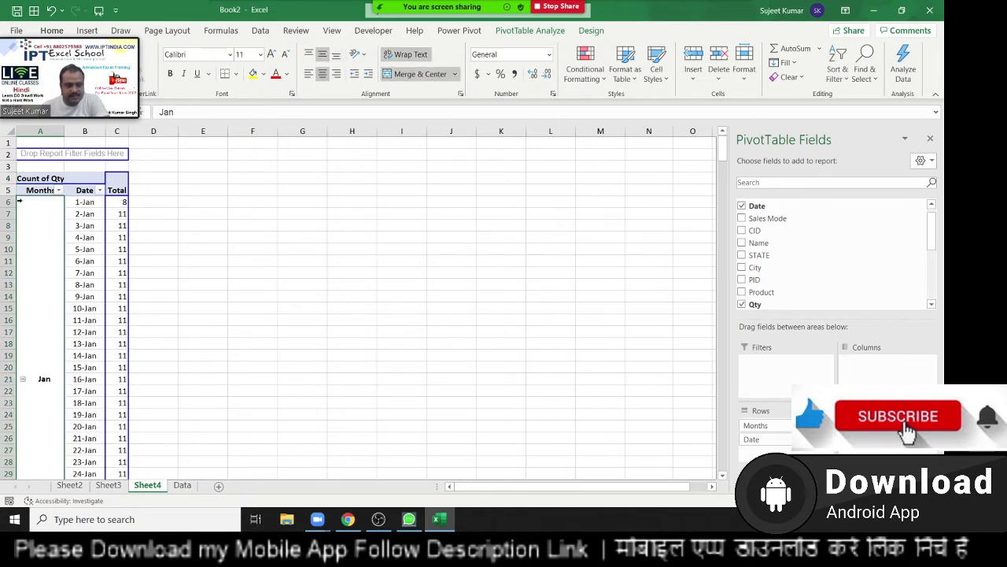
pyautogui.scroll(-1, 40, 338)
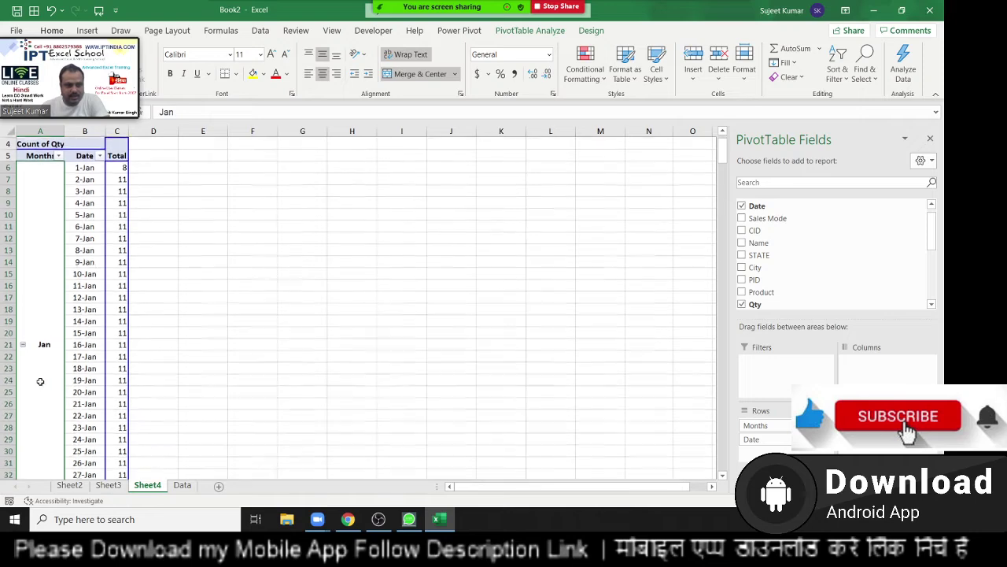
pyautogui.click(24, 344)
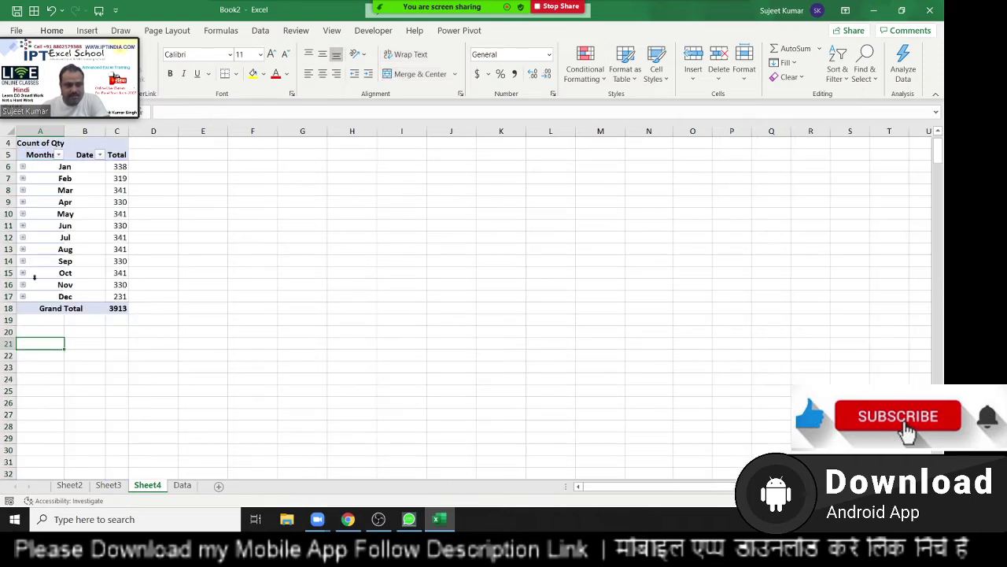
# Ungroup the pivot's months into dates, regroup them by Months, then reopen Grouping from Feb.
pyautogui.rightClick(37, 202)
pyautogui.click(89, 356)
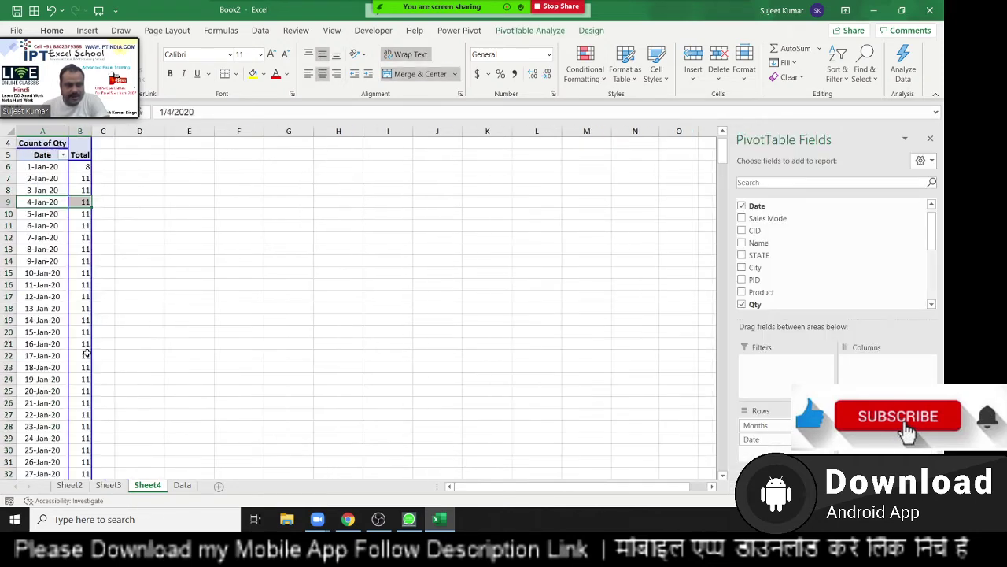
pyautogui.rightClick(47, 217)
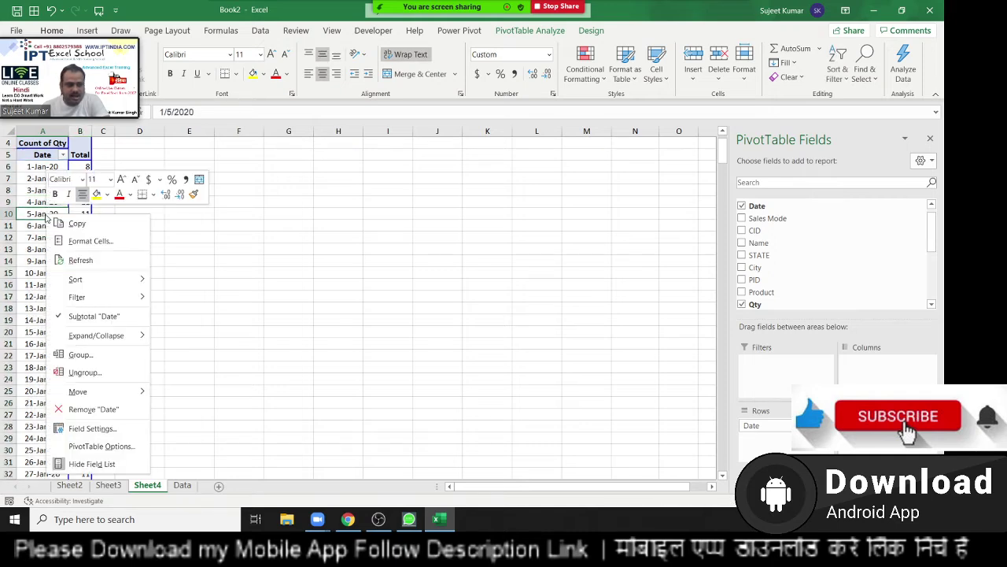
pyautogui.click(93, 355)
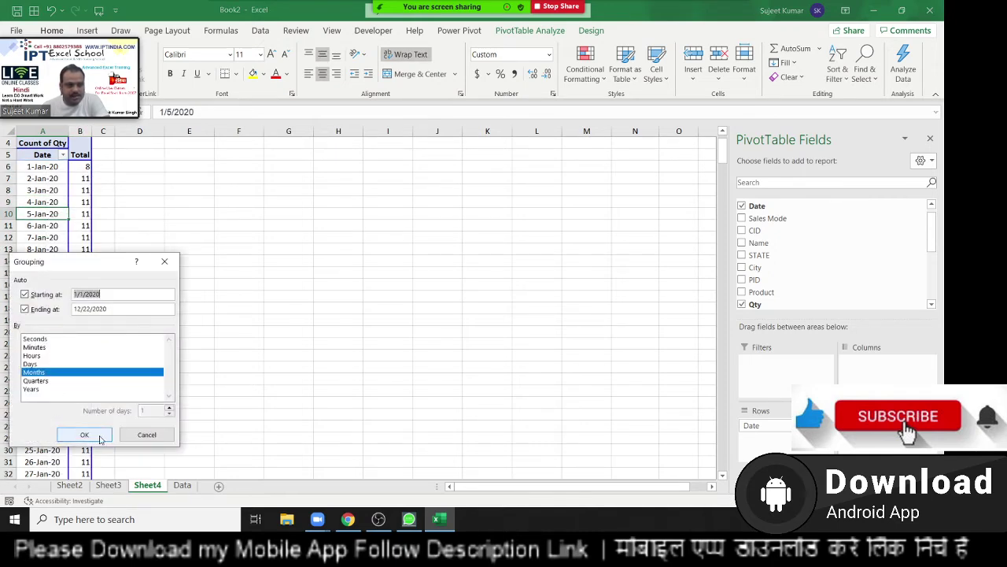
pyautogui.click(70, 434)
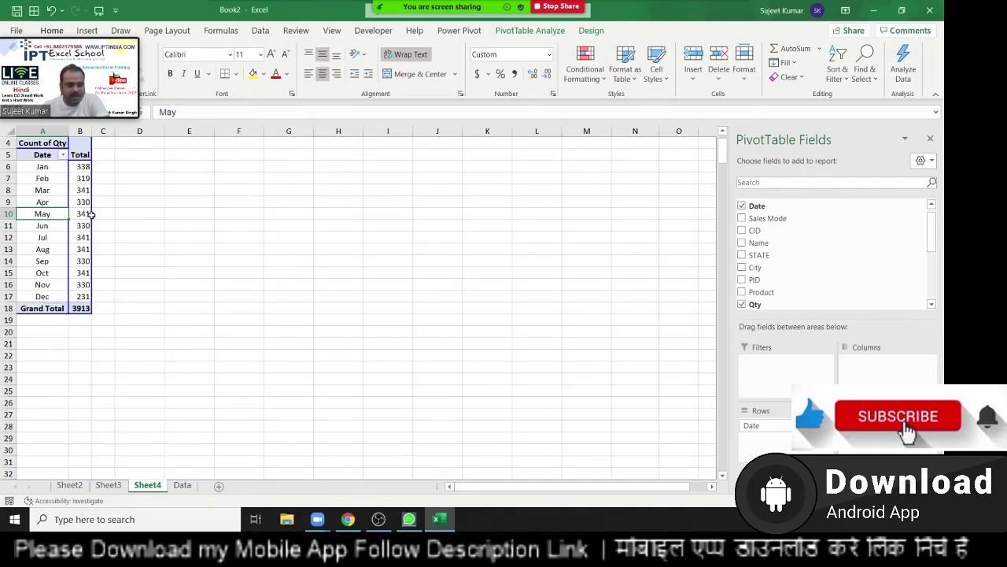
pyautogui.rightClick(43, 180)
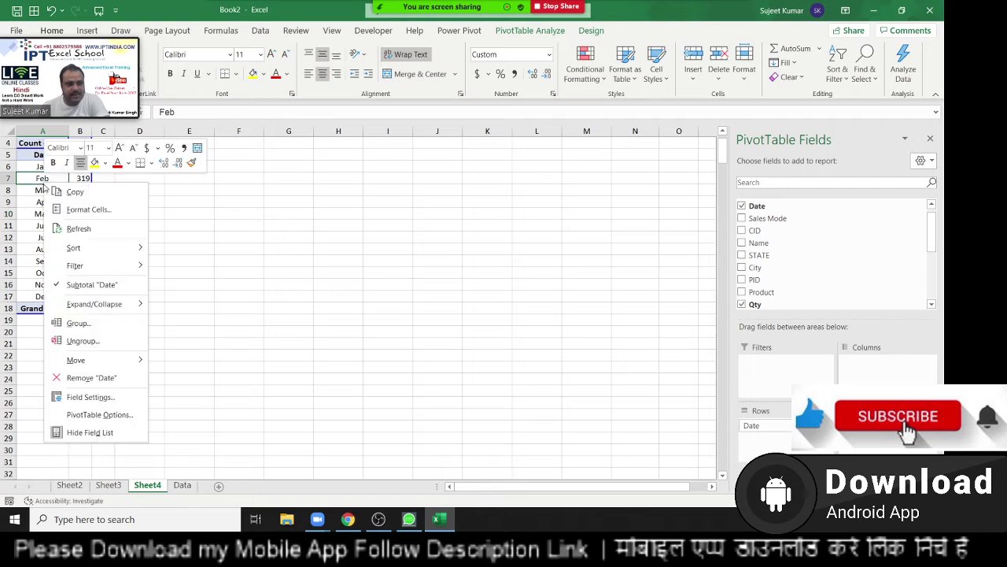
pyautogui.click(78, 324)
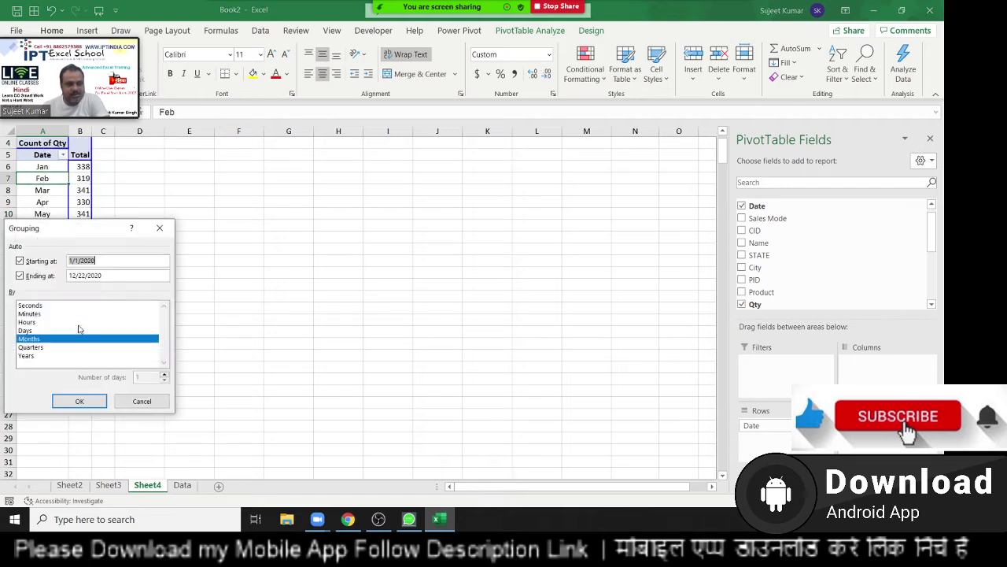
# Group the pivot dates by Quarters and Months, then add Years as a grouping level.
pyautogui.click(30, 347)
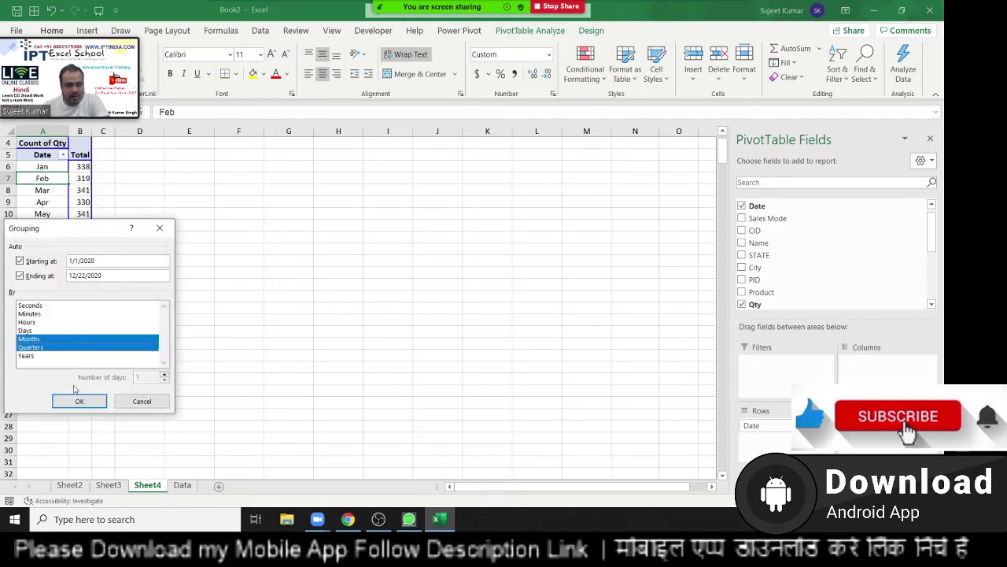
pyautogui.click(78, 402)
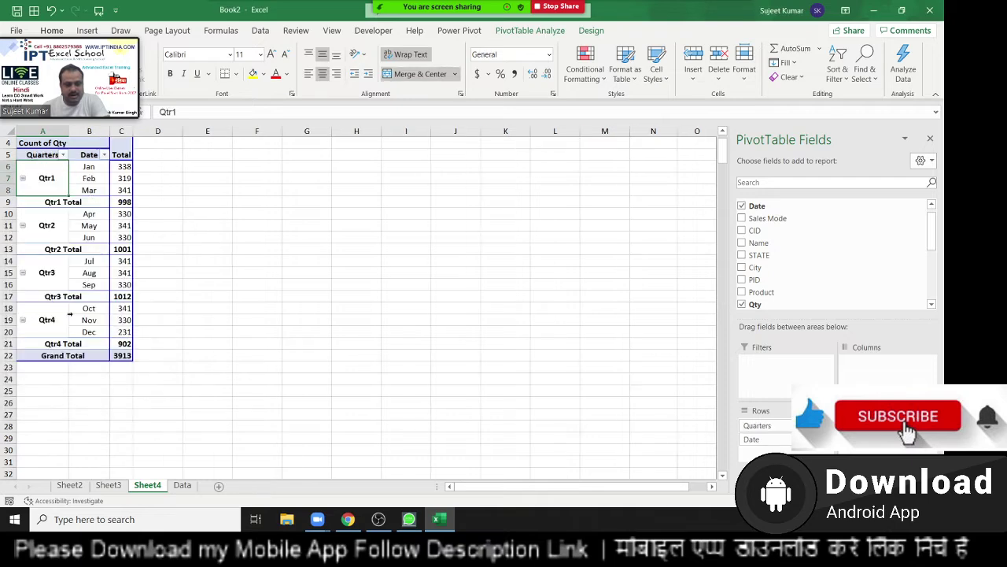
pyautogui.rightClick(54, 180)
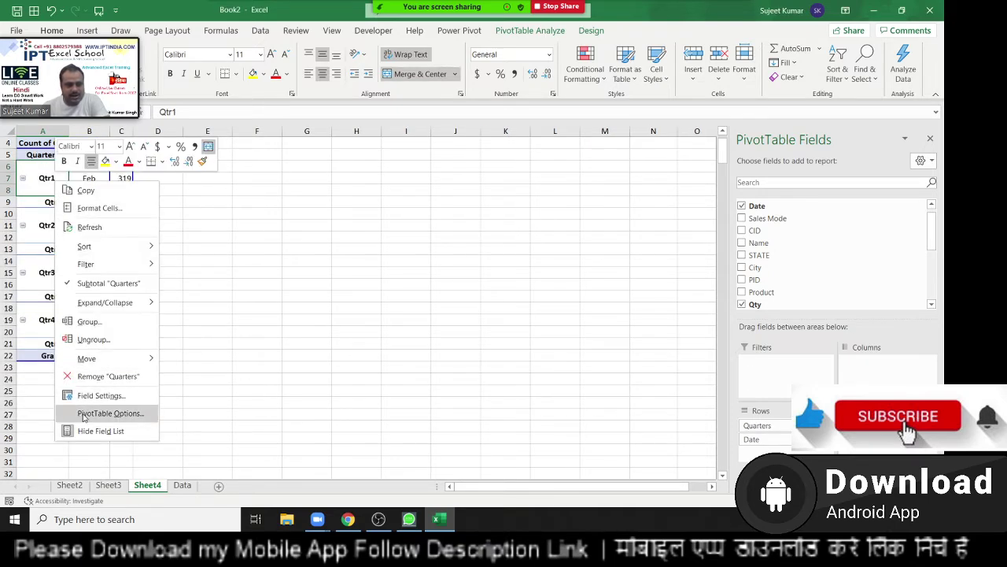
pyautogui.click(97, 324)
pyautogui.click(47, 358)
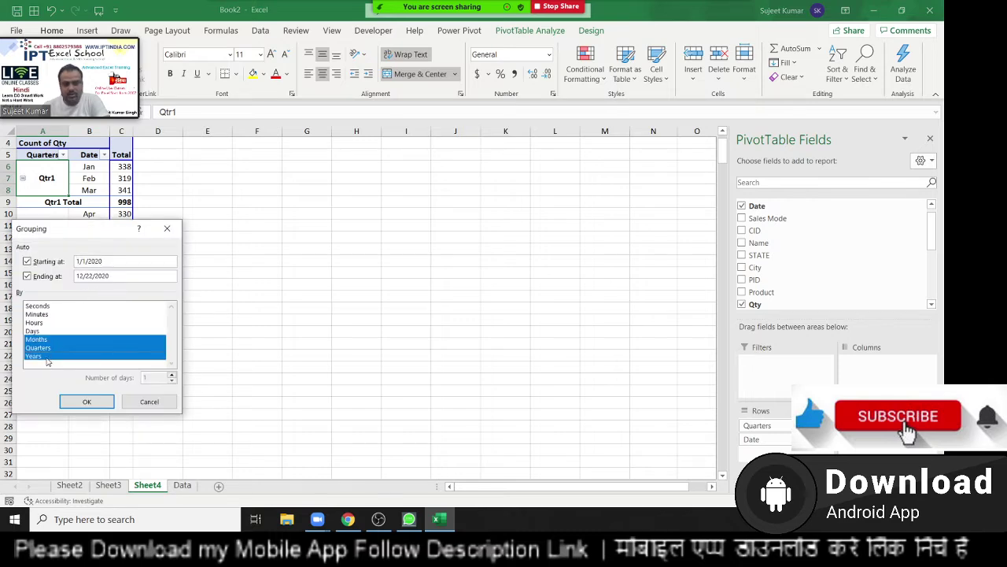
pyautogui.click(87, 402)
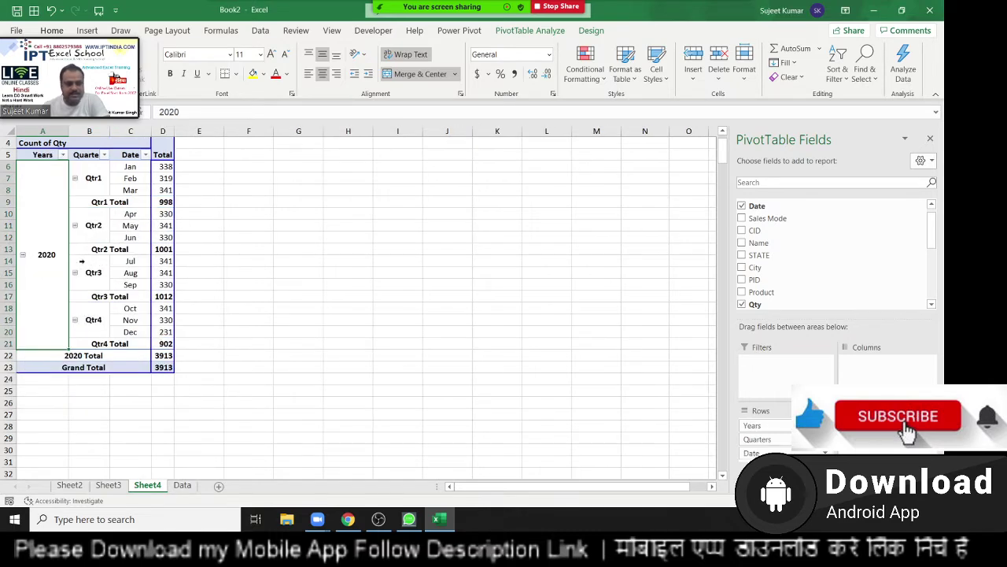
# Regroup the dates by Days only, so each row lists one day's Qty count from 1-Jan.
pyautogui.rightClick(81, 260)
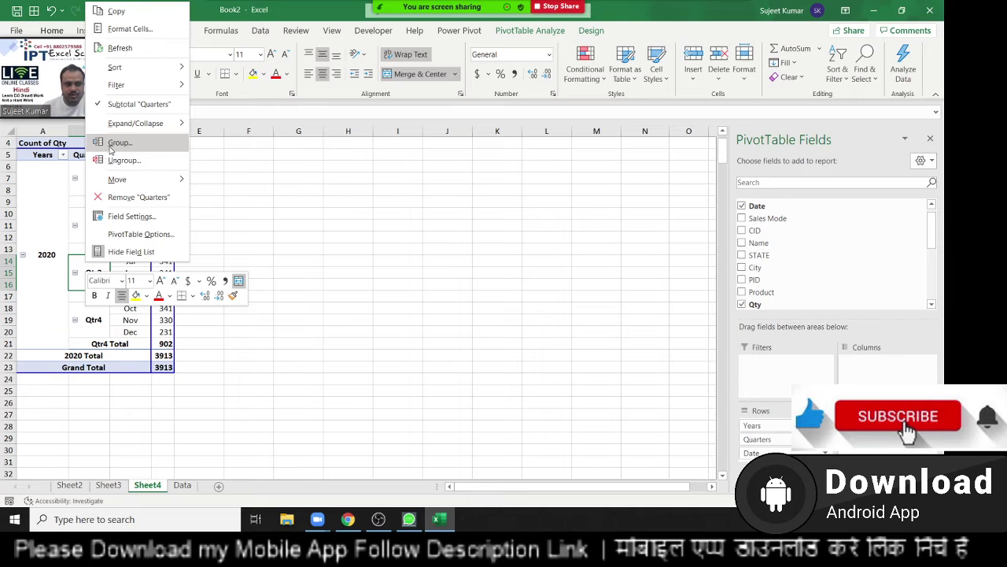
pyautogui.click(111, 150)
pyautogui.click(64, 178)
pyautogui.click(63, 169)
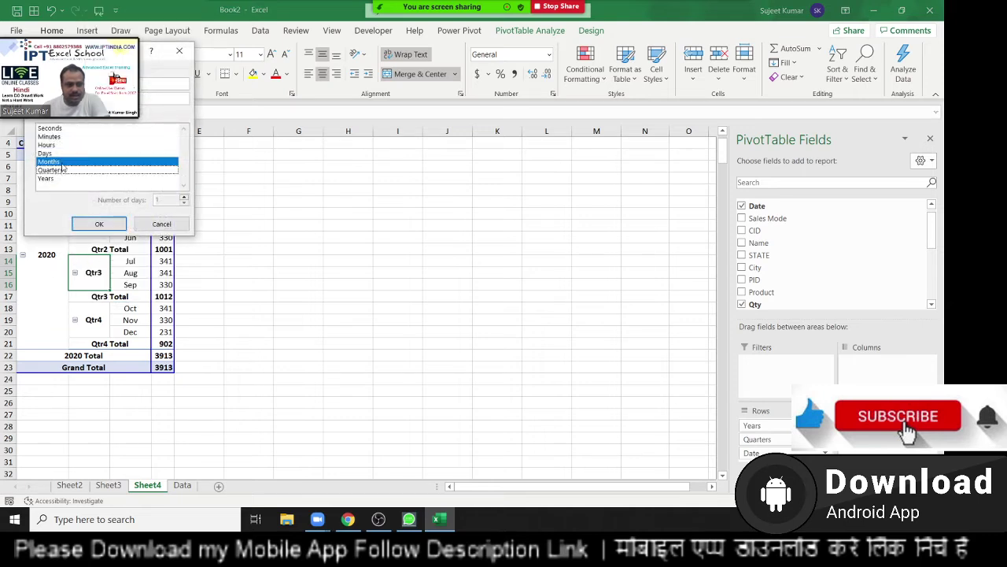
pyautogui.click(61, 162)
pyautogui.click(61, 154)
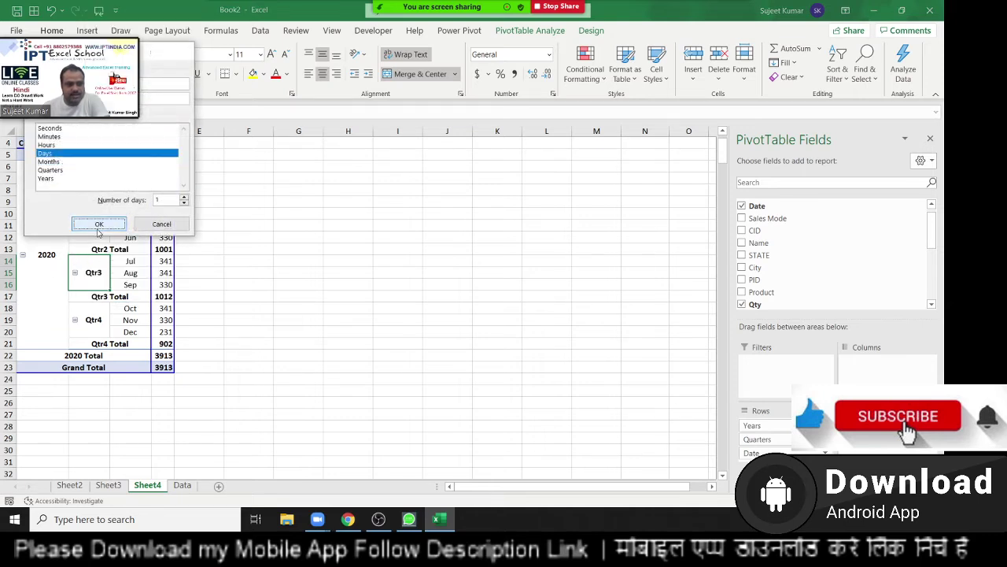
pyautogui.click(99, 224)
pyautogui.click(46, 213)
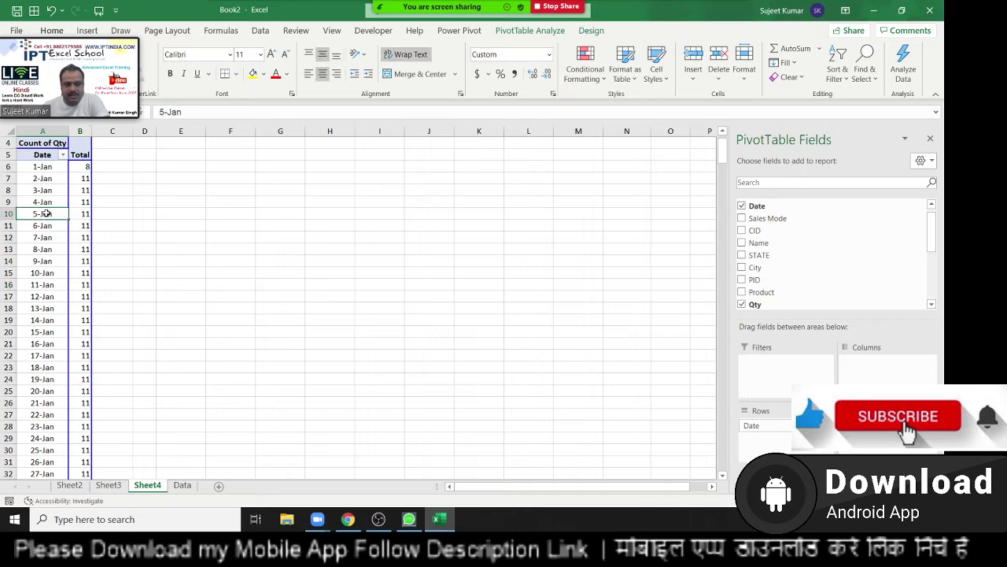
# Set the Date grouping to Days with 7 days per group, giving weekly ranges from 1/1/2020.
pyautogui.rightClick(46, 214)
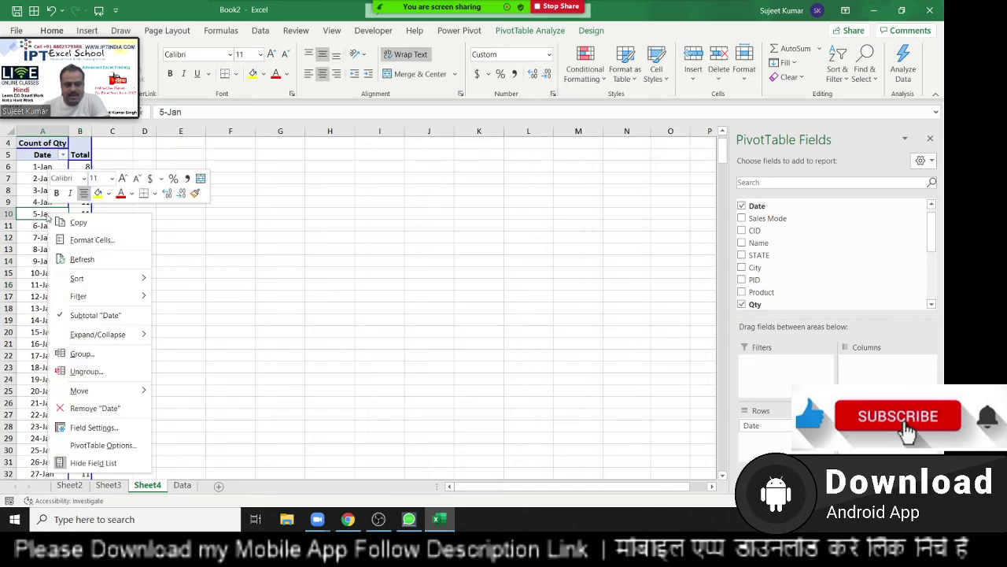
pyautogui.click(87, 355)
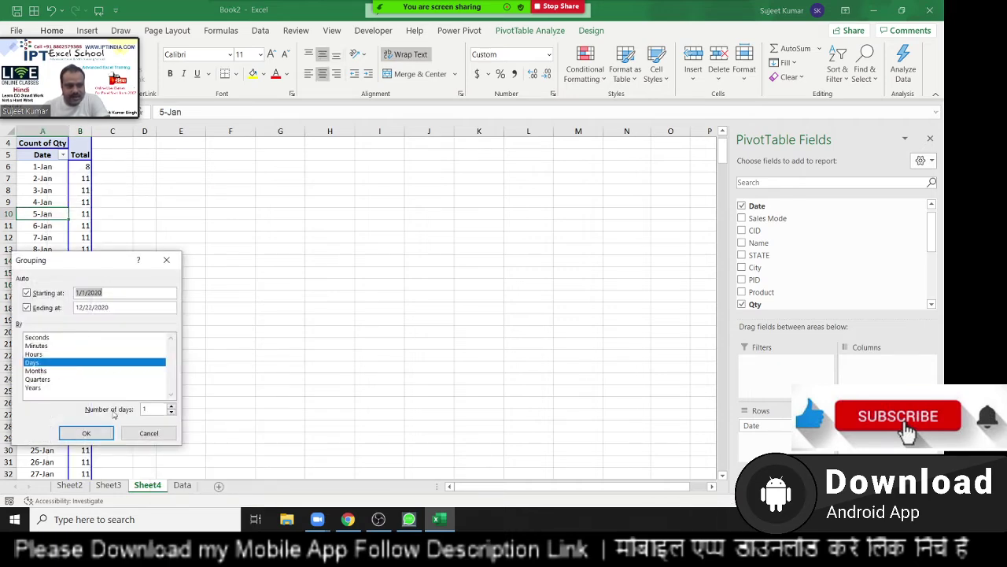
pyautogui.click(157, 407)
pyautogui.doubleClick(142, 408)
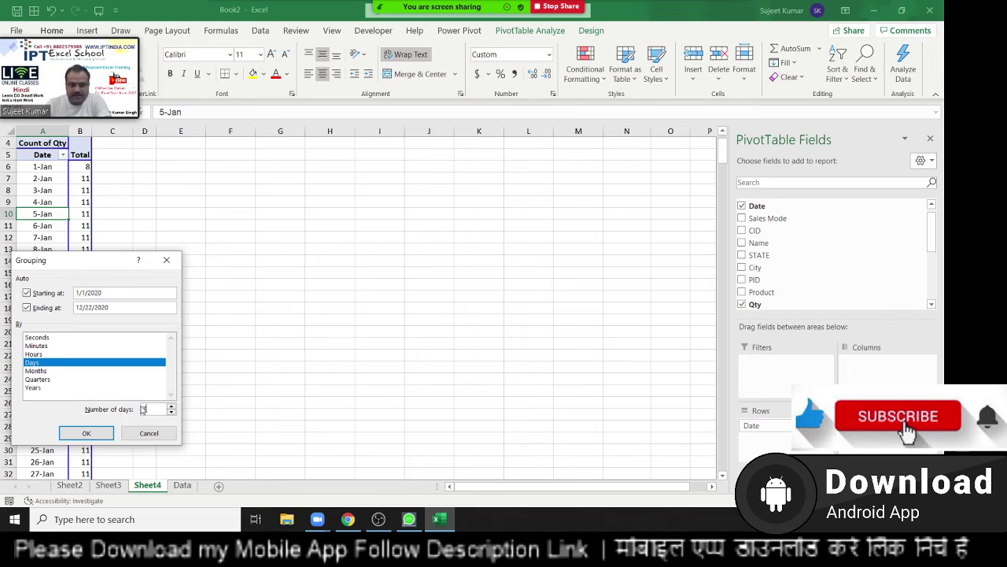
pyautogui.write('7')
pyautogui.click(86, 433)
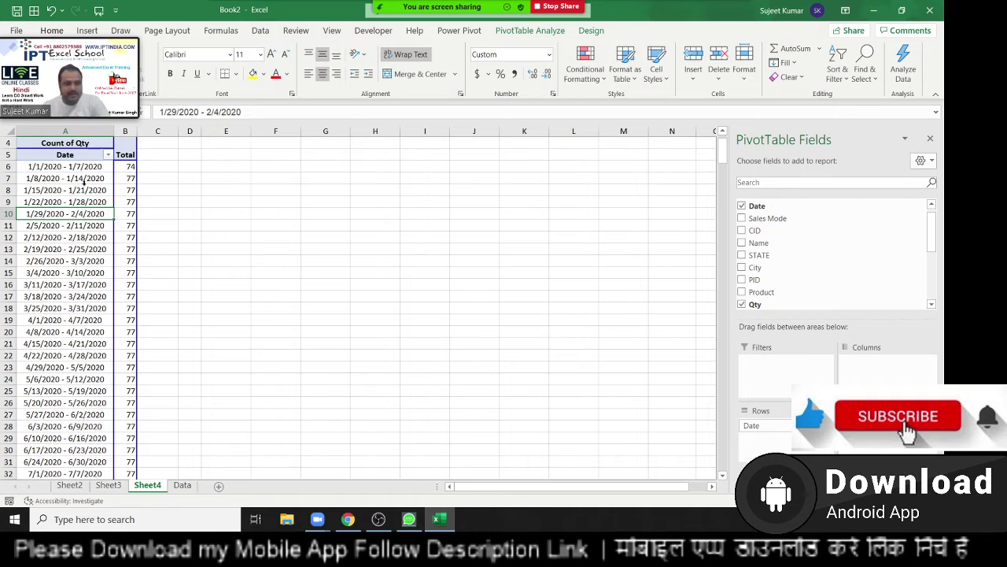
# Type '1-JAN to 7-JAN' over the first weekly range label, which counts 74.
pyautogui.click(81, 167)
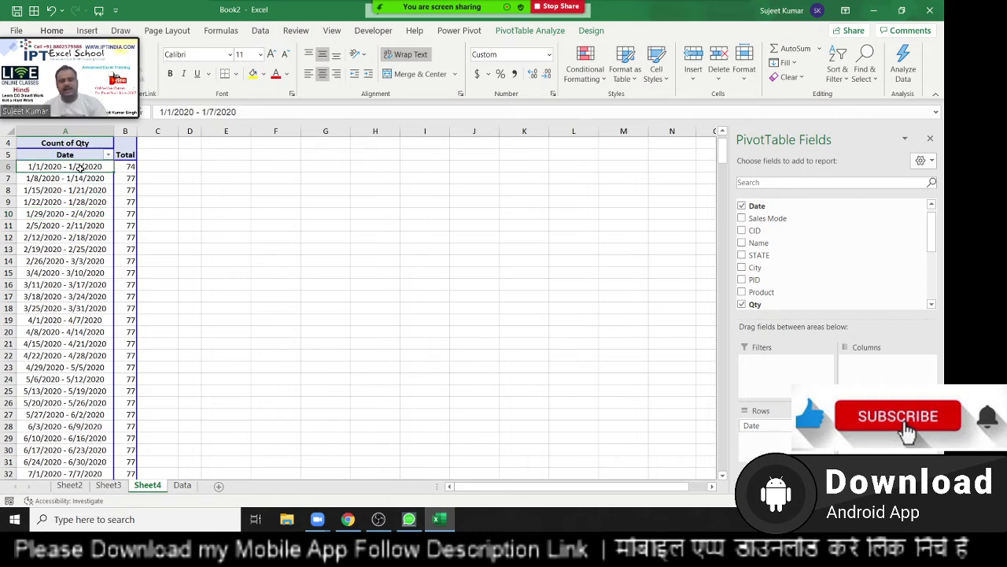
pyautogui.rightClick(81, 167)
pyautogui.click(66, 172)
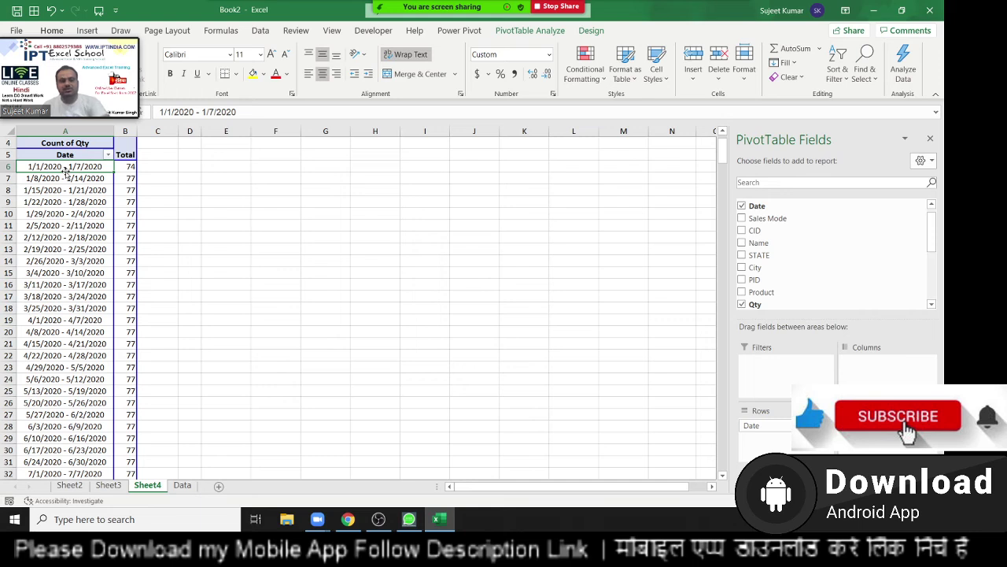
pyautogui.write('1-')
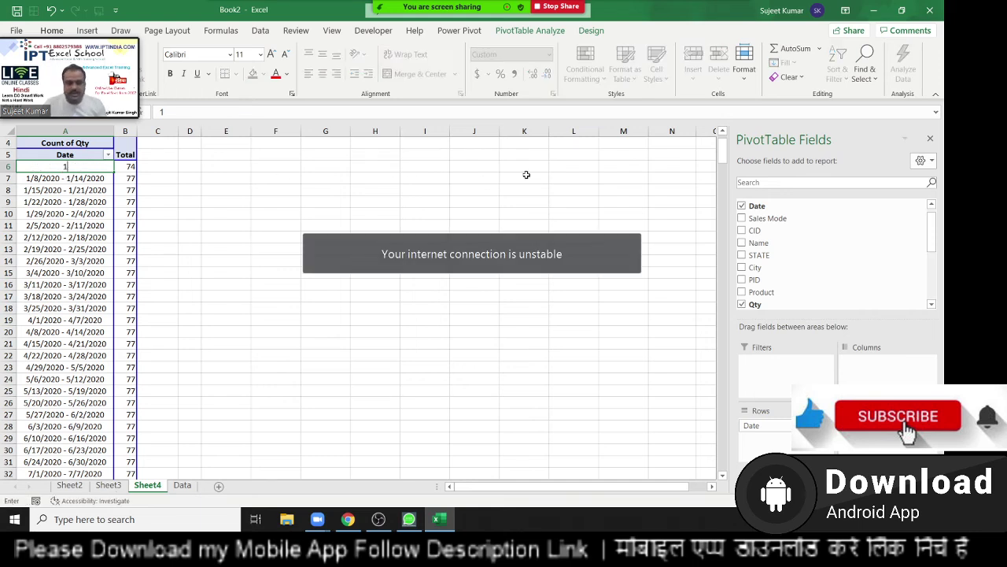
pyautogui.write('JAN')
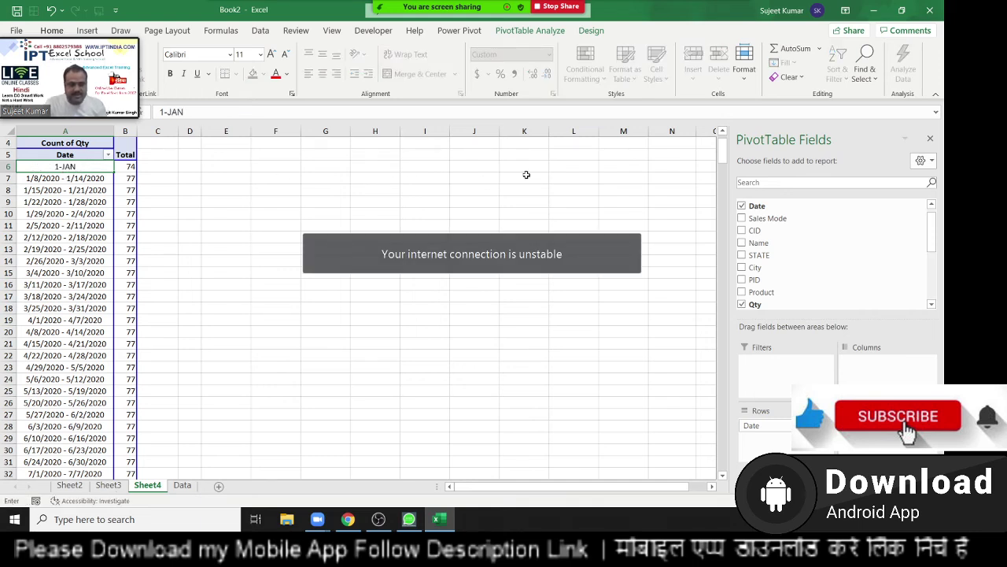
pyautogui.write(' to')
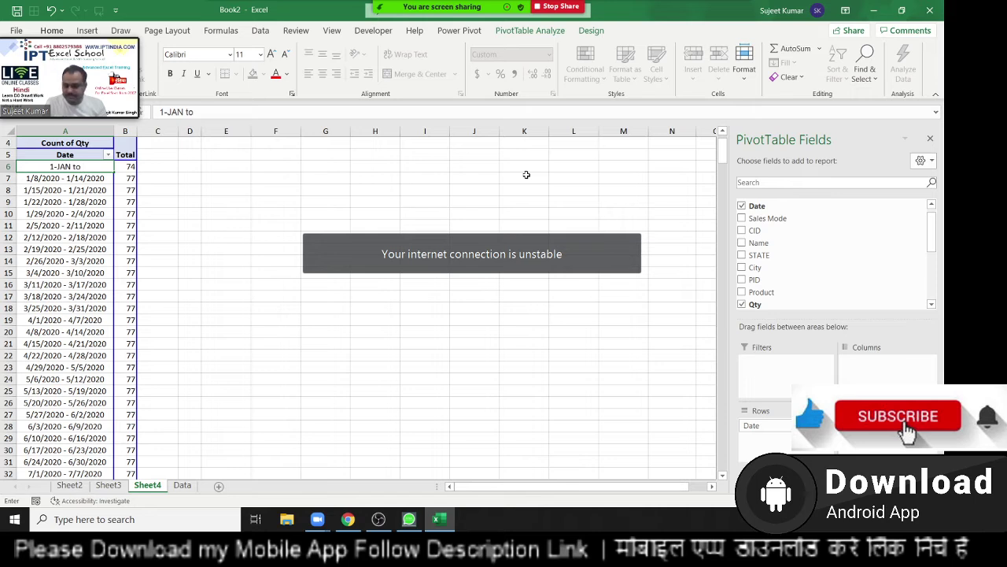
pyautogui.write(' 7-')
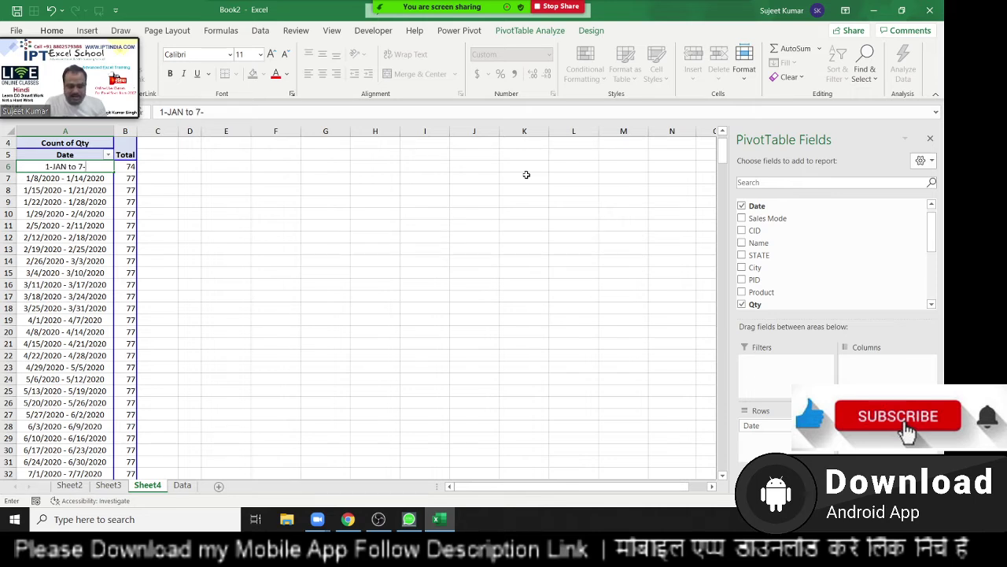
pyautogui.write('JAN')
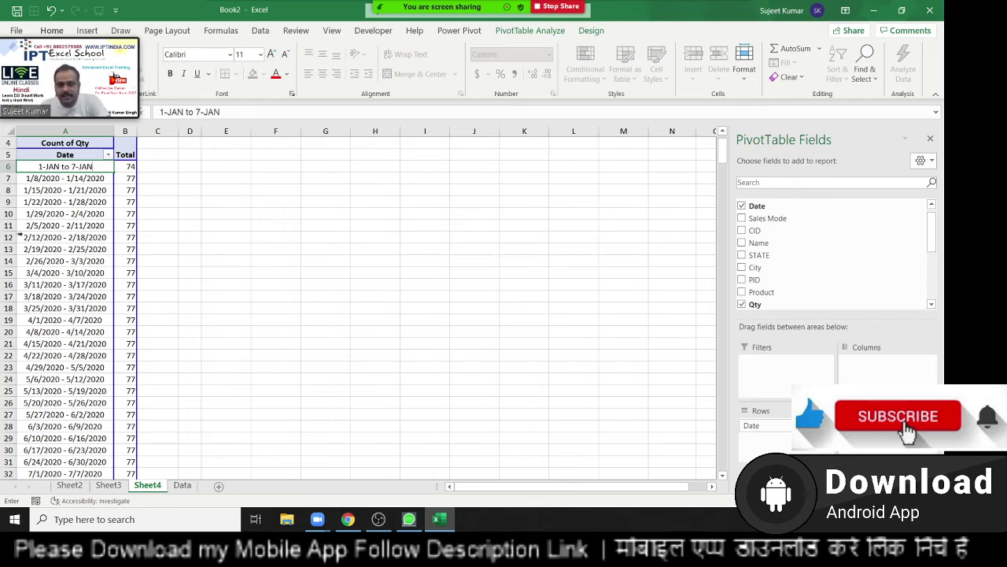
pyautogui.click(76, 209)
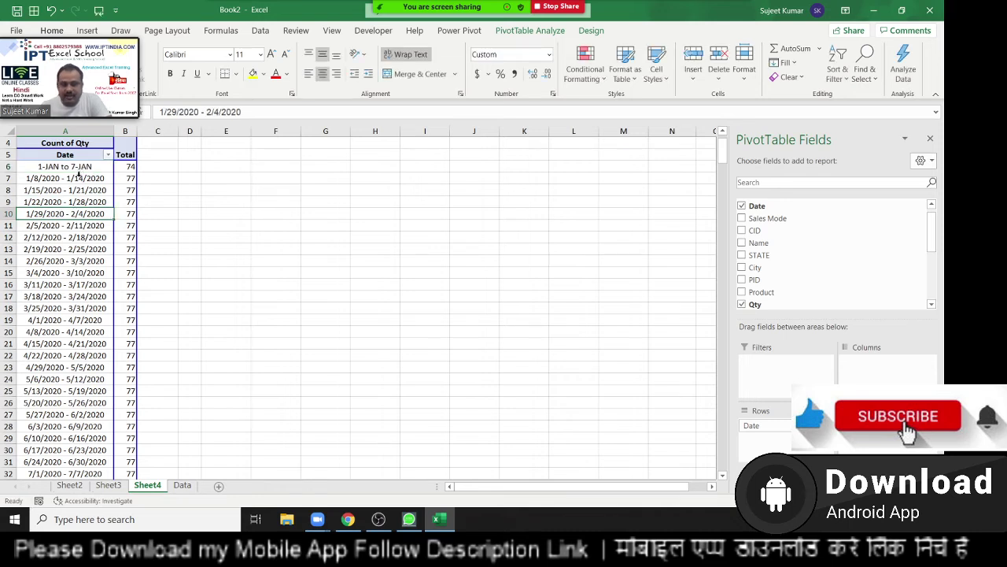
# Select blocks of the following weekly ranges to review them.
pyautogui.moveTo(79, 175); pyautogui.dragTo(77, 201)
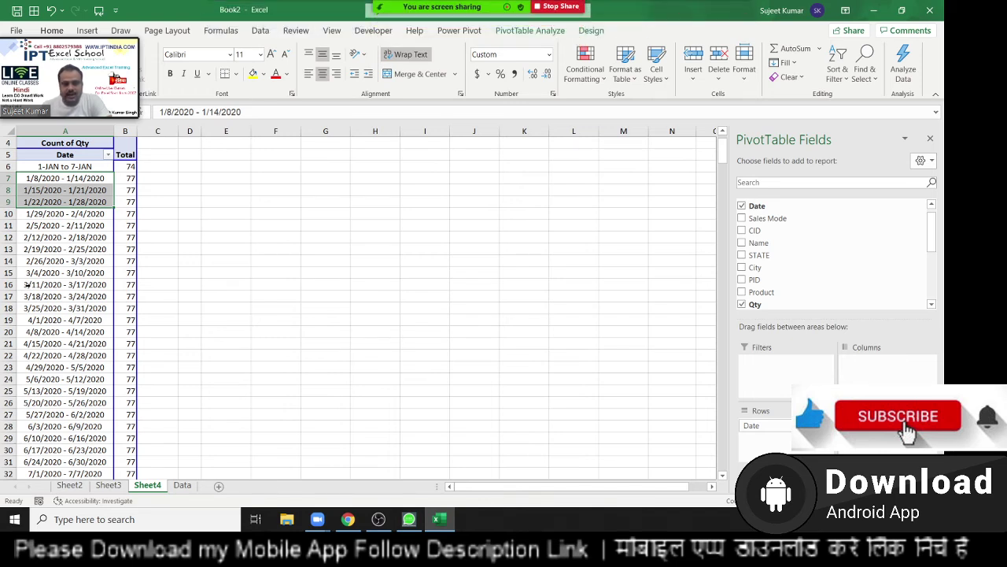
pyautogui.moveTo(47, 261); pyautogui.dragTo(58, 200)
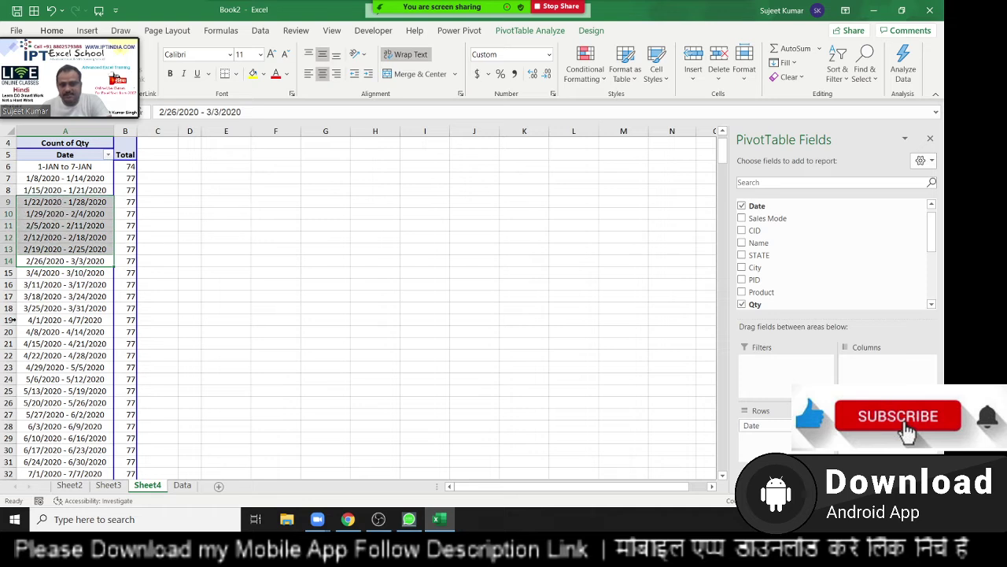
pyautogui.click(71, 239)
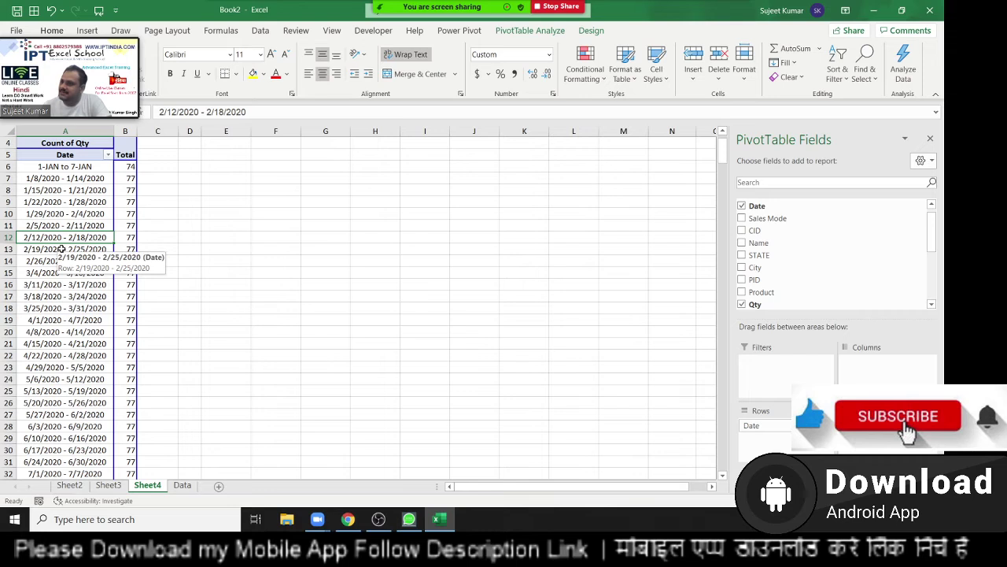
# Enter a test date 1-Jan in cell G10 and check how it is stored.
pyautogui.click(303, 215)
pyautogui.write('1/1')
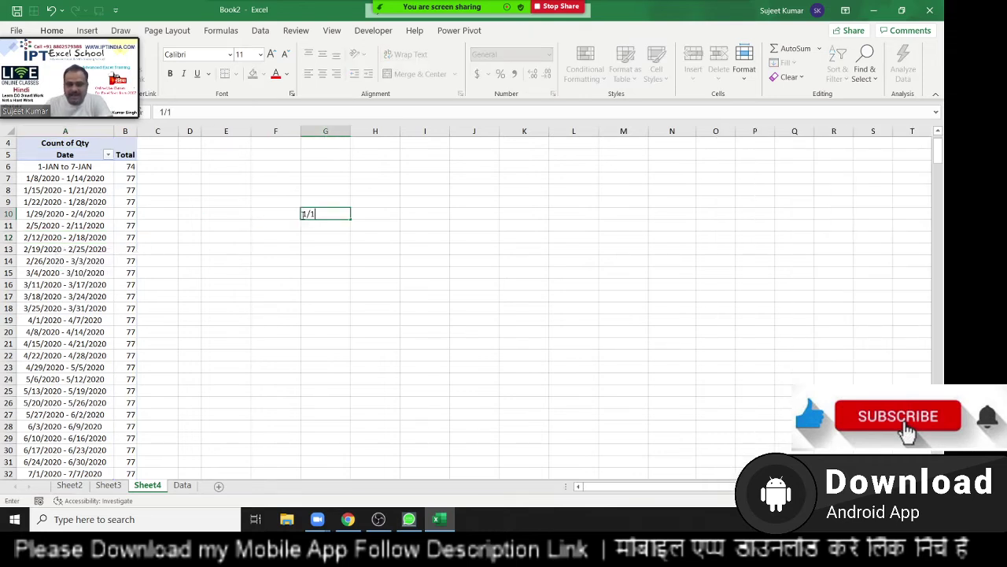
pyautogui.press('BackSpace')
pyautogui.write('JAN')
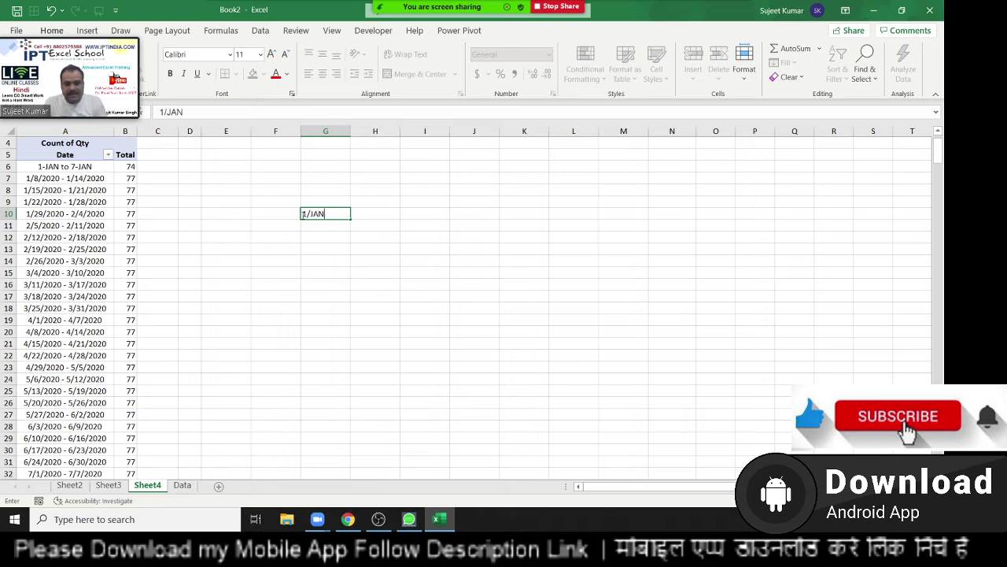
pyautogui.hotkey('ctrl', 'Return')
pyautogui.click(339, 213)
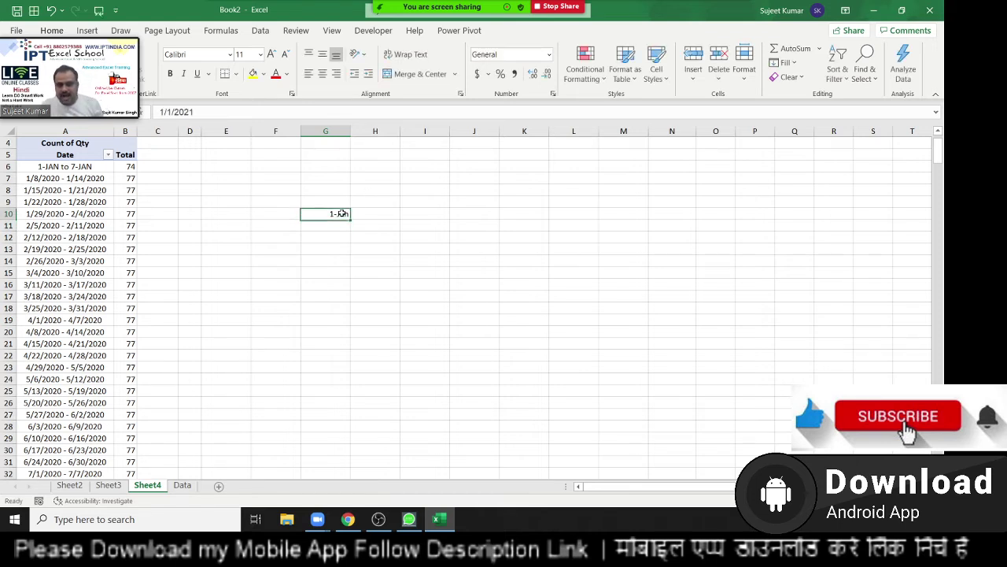
# Enter the test label '1-Jan - 10-JAN' in J10, then clear both J10 and G10.
pyautogui.click(452, 210)
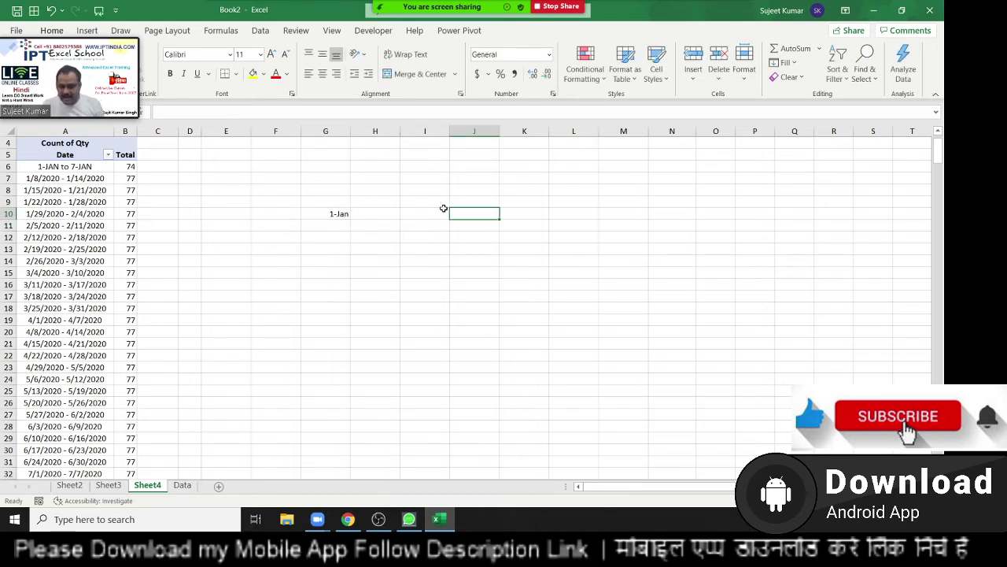
pyautogui.write('1-')
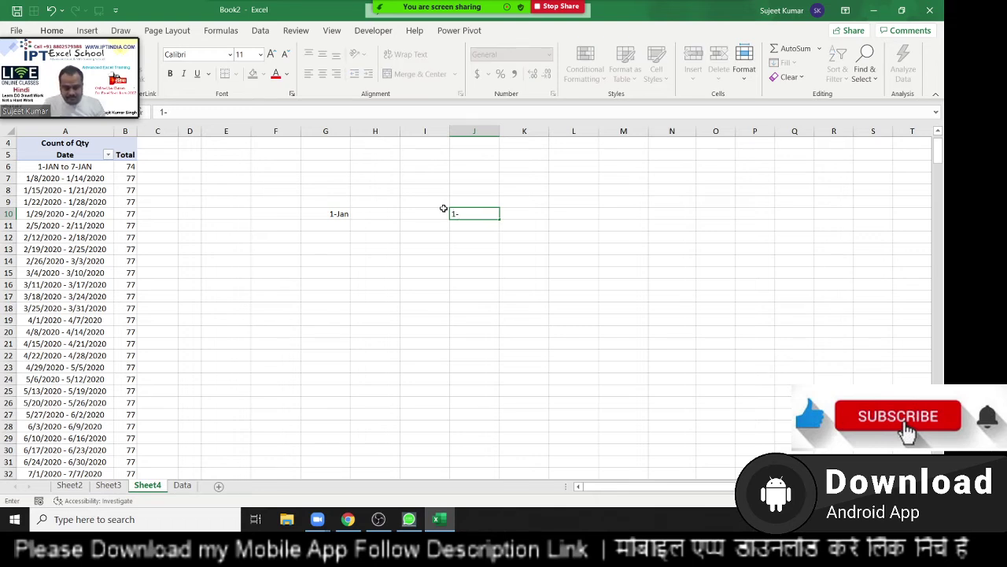
pyautogui.write('Jan -')
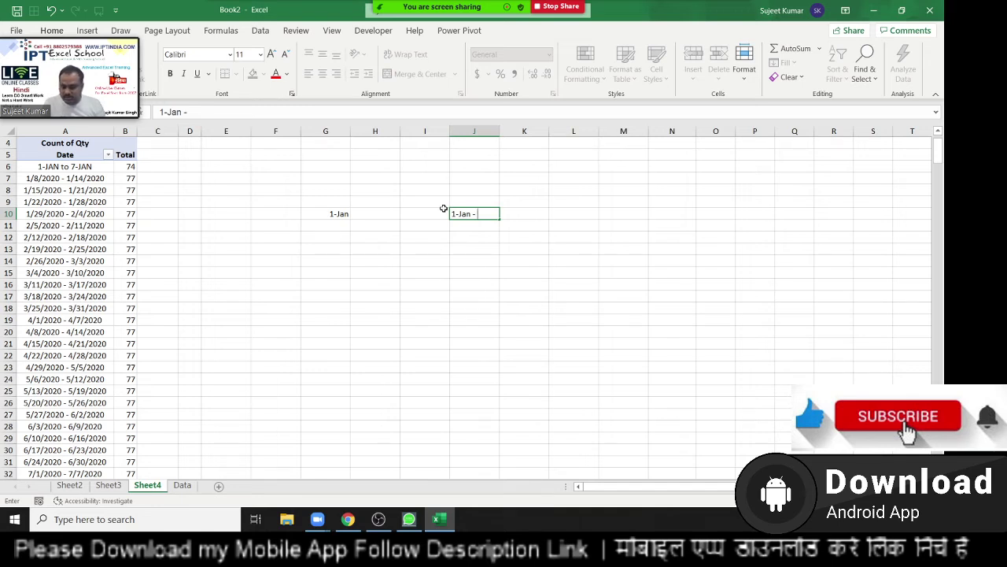
pyautogui.write(' 10-JAN')
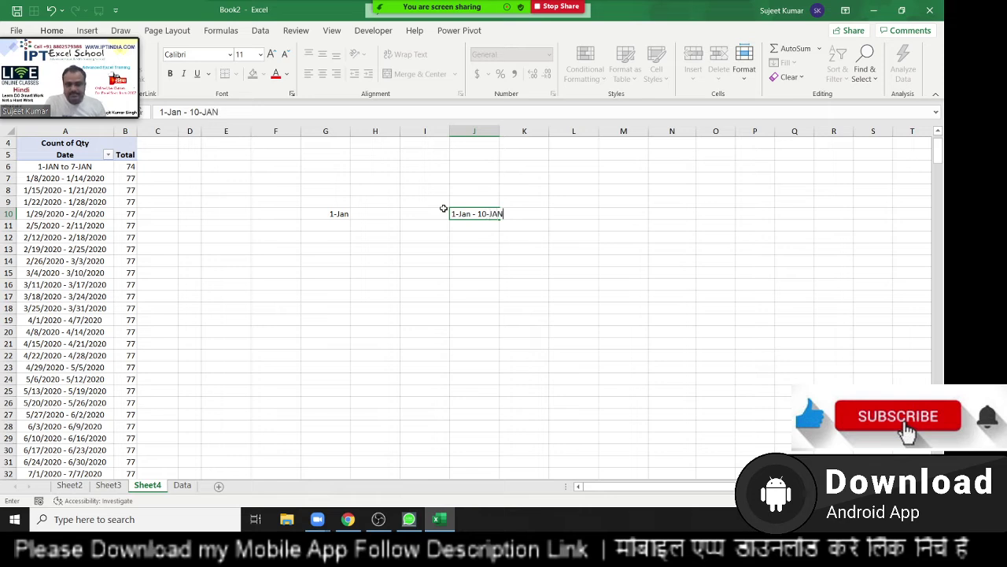
pyautogui.press('Return')
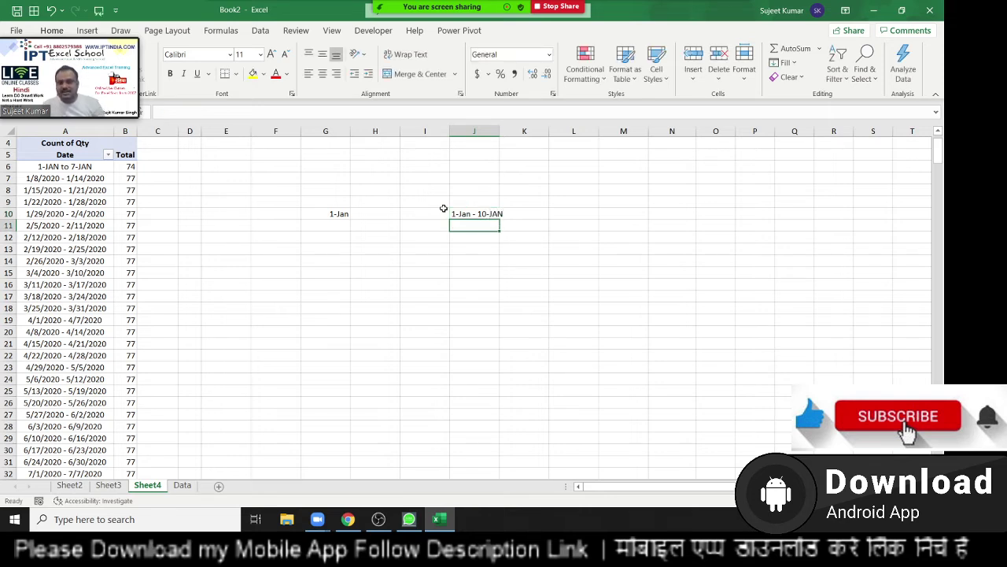
pyautogui.press('Up')
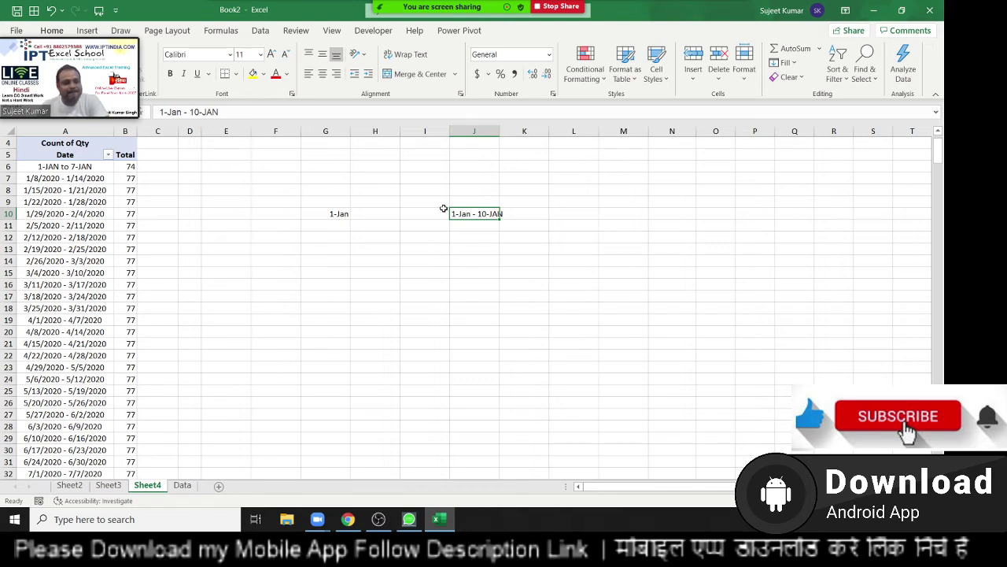
pyautogui.press('Delete')
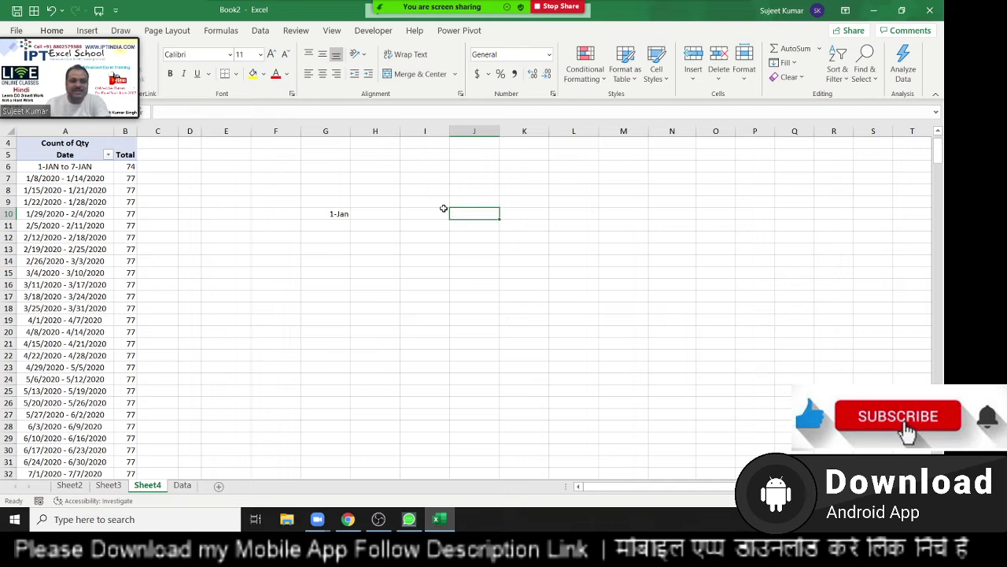
pyautogui.press('Left')
pyautogui.press('Left')
pyautogui.press('Left')
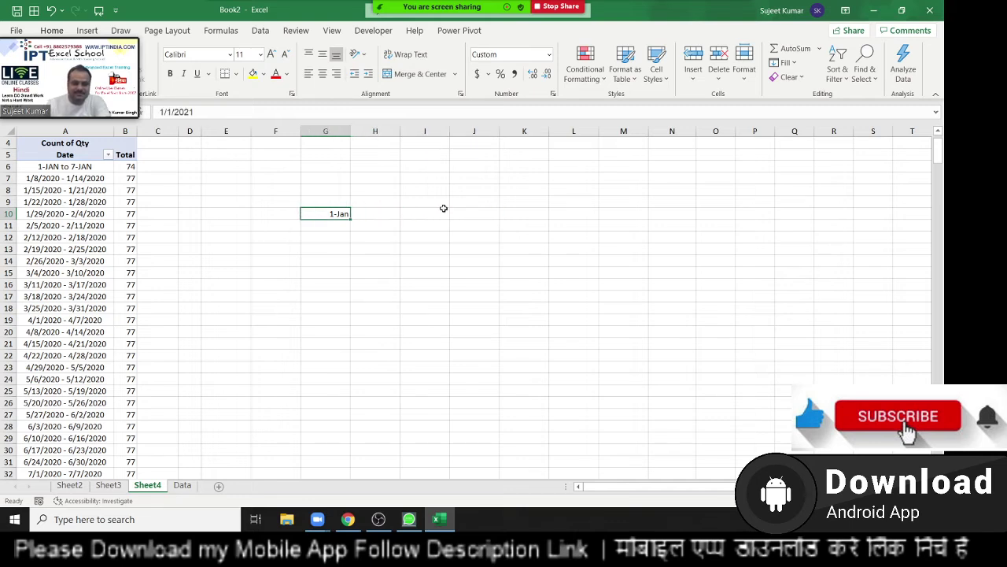
pyautogui.press('Delete')
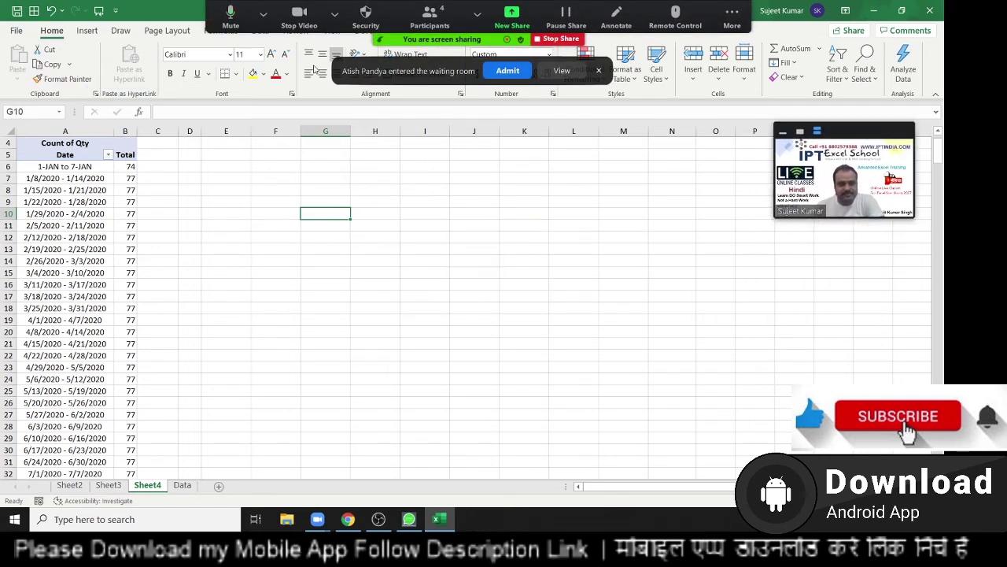
# Open the Bio-Att (1) (1) workbook from the recent files list.
pyautogui.click(13, 32)
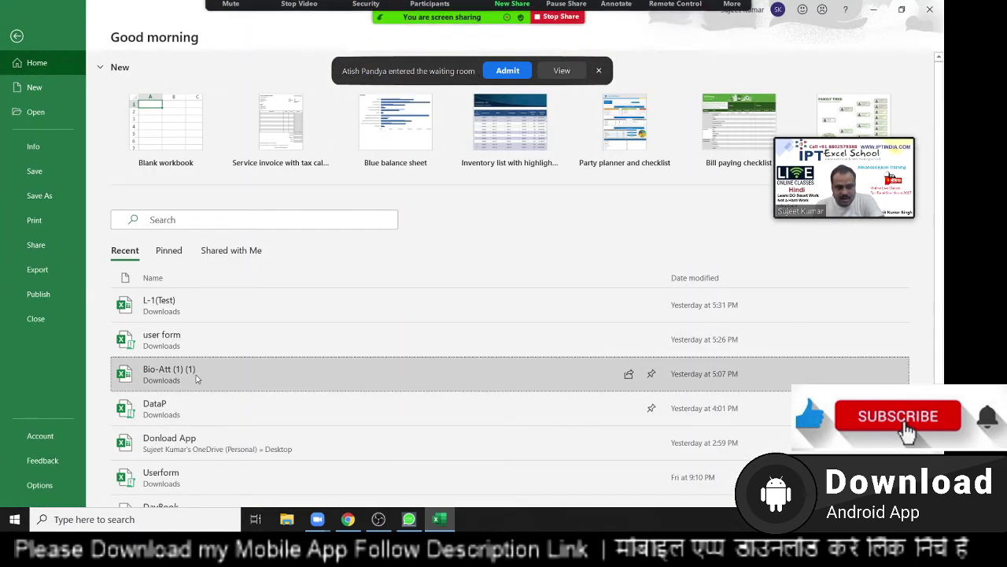
pyautogui.click(196, 374)
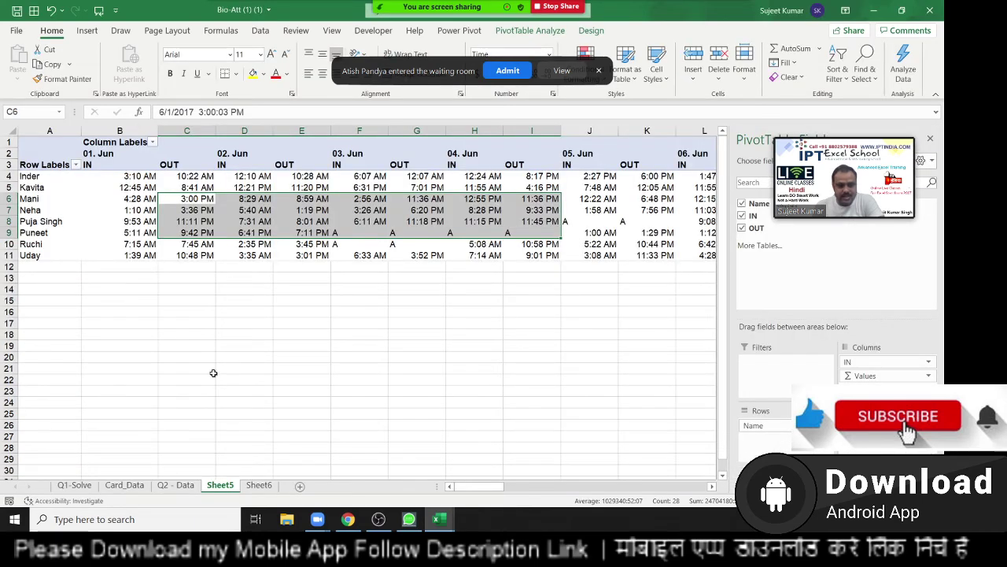
pyautogui.click(211, 372)
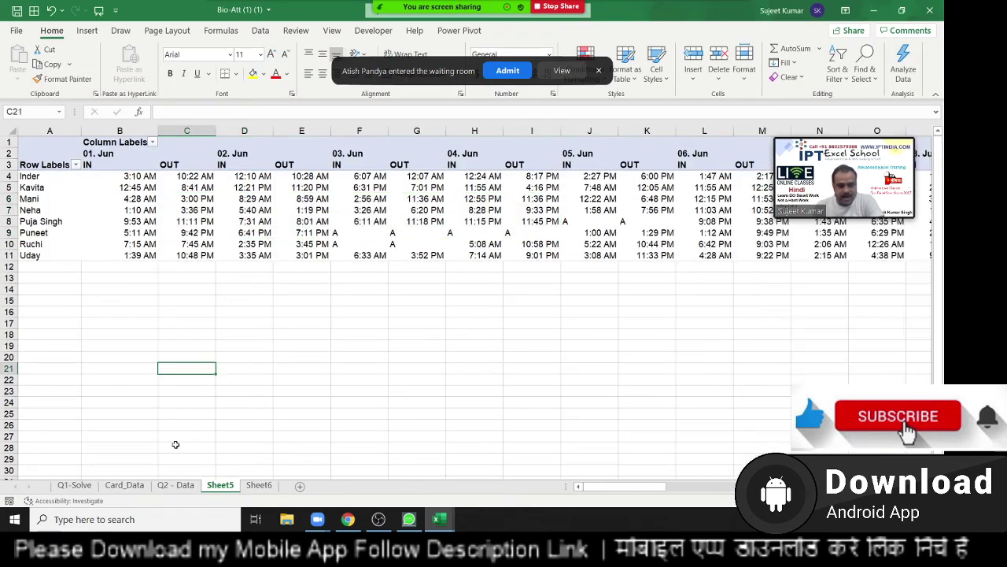
# On the Card_Data sheet, inspect the Name and Sdate columns, selecting timestamps B2 to row 13.
pyautogui.click(123, 485)
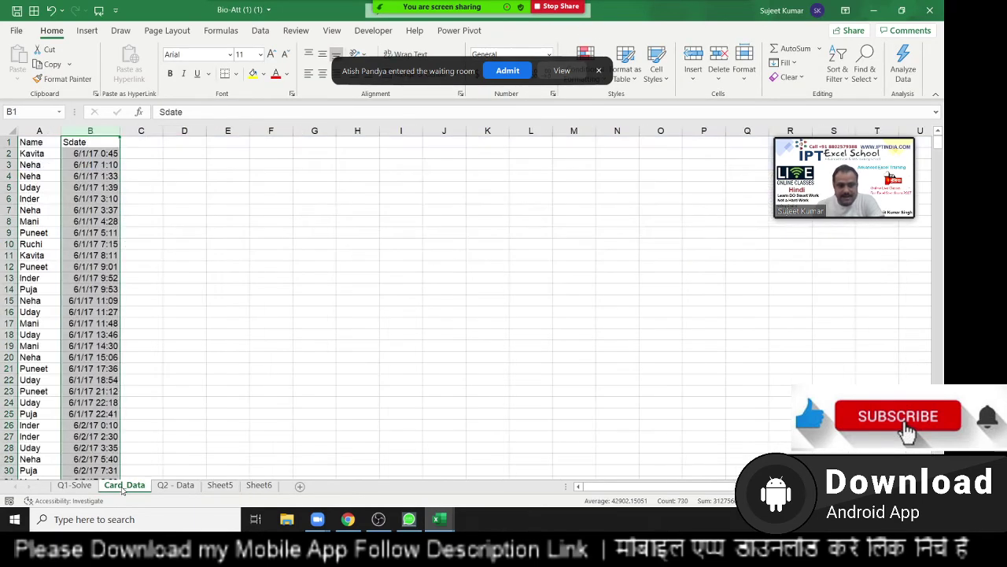
pyautogui.click(38, 131)
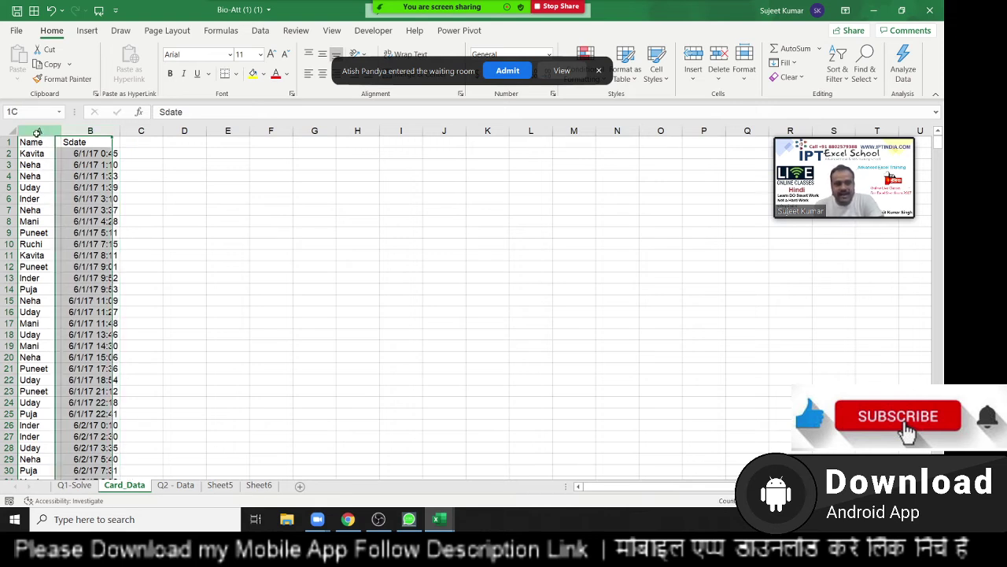
pyautogui.click(82, 130)
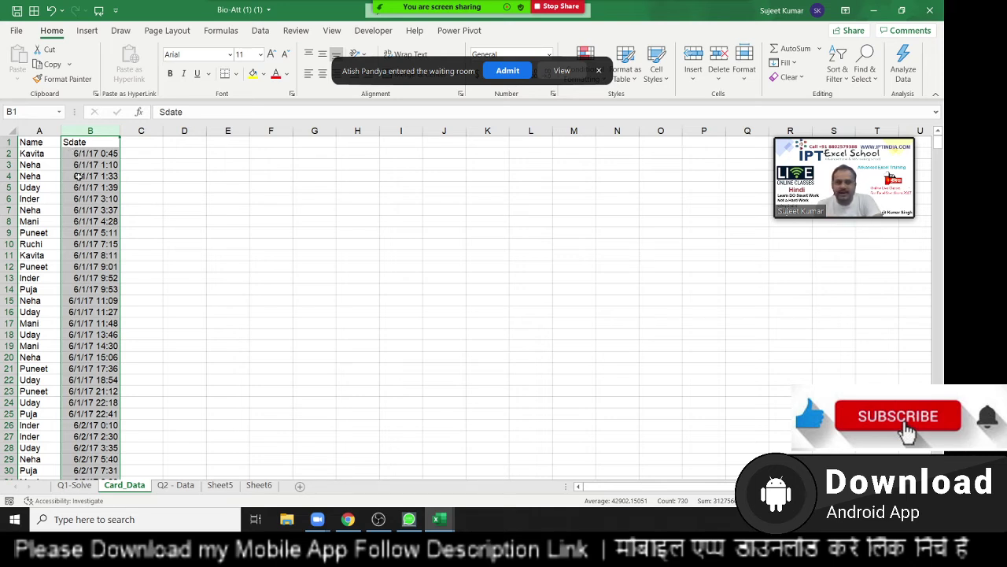
pyautogui.click(49, 162)
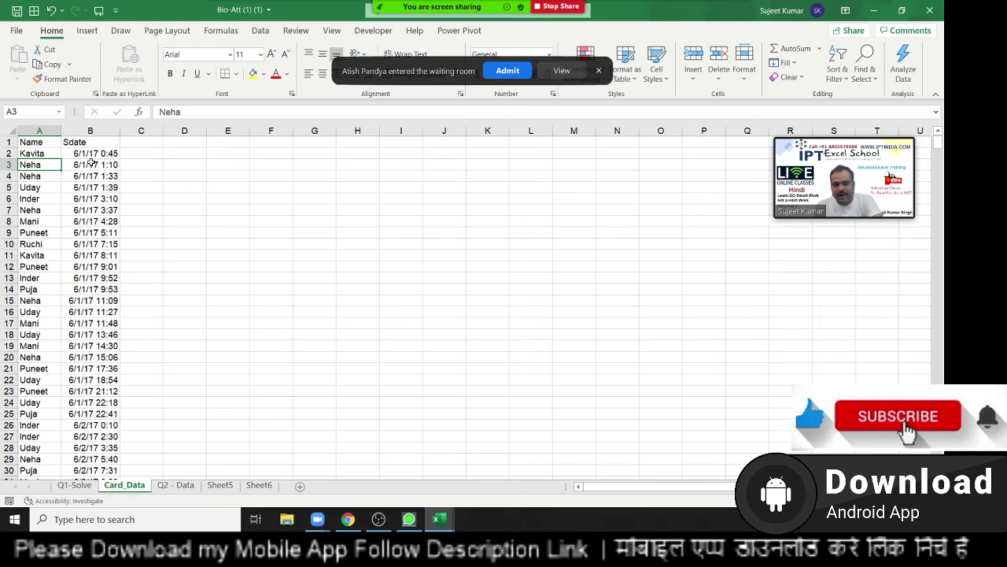
pyautogui.click(88, 165)
pyautogui.moveTo(89, 165); pyautogui.dragTo(133, 166)
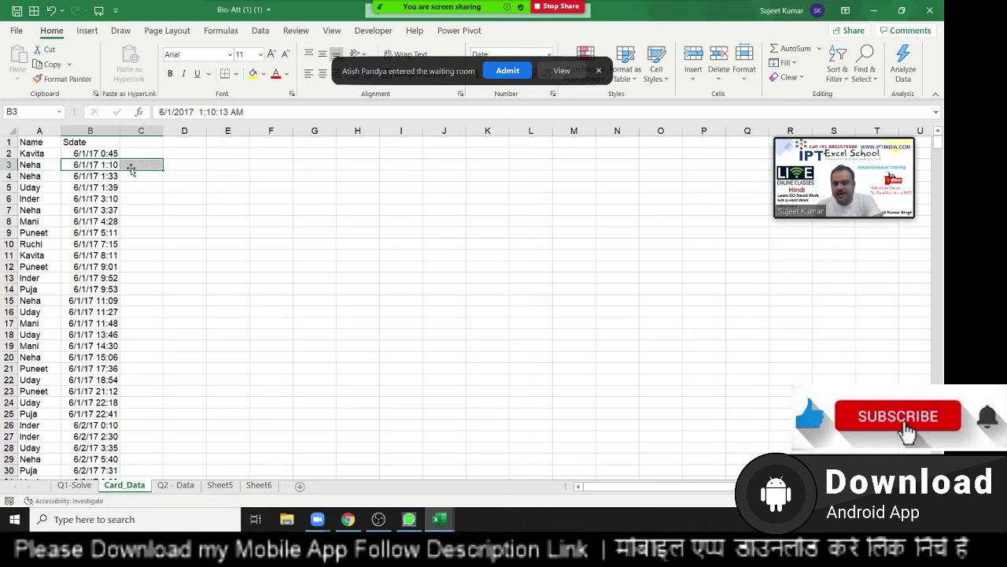
pyautogui.click(70, 175)
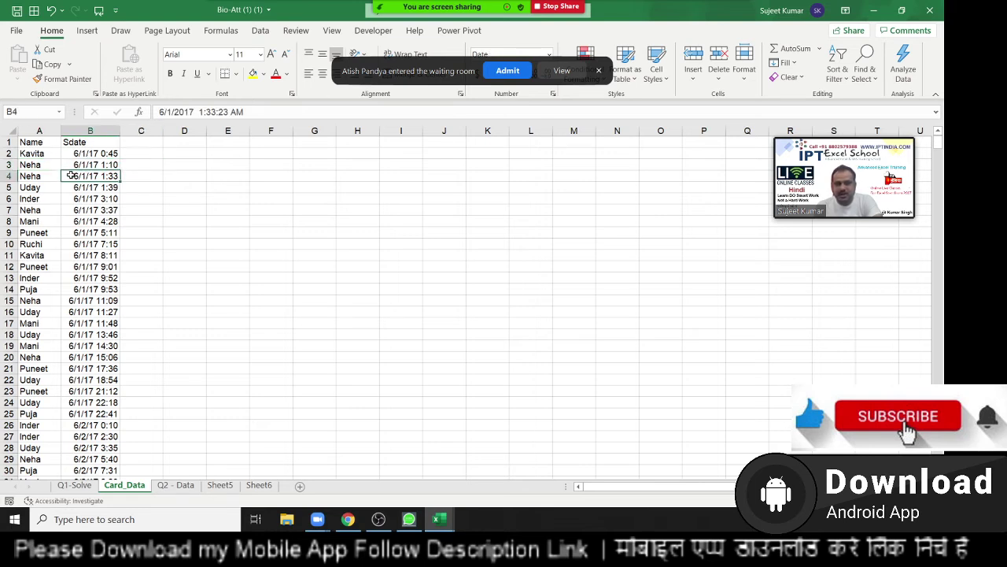
pyautogui.moveTo(83, 151)
pyautogui.mouseDown()
pyautogui.moveTo(74, 272)
pyautogui.moveTo(85, 278)
pyautogui.mouseUp()
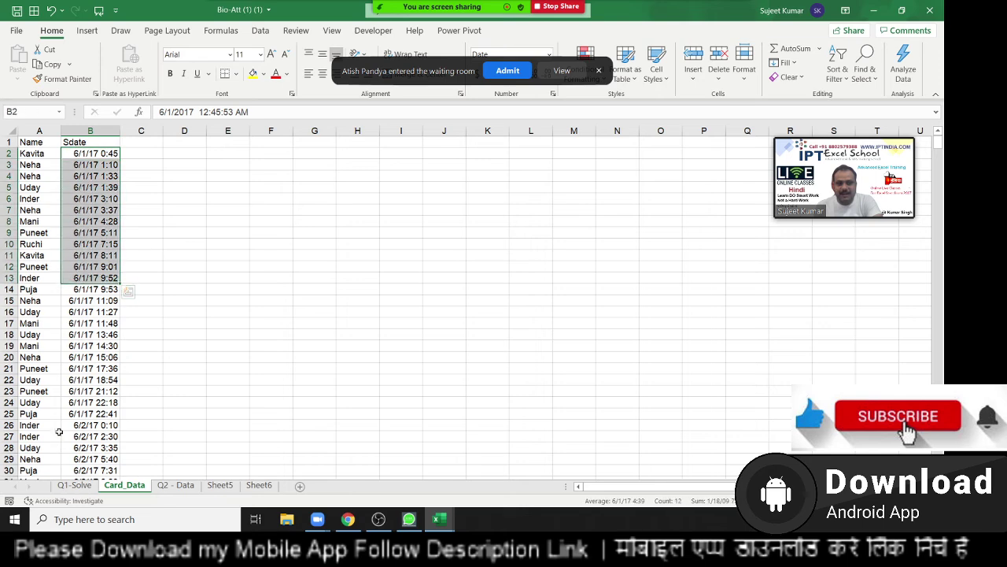
# Review the attendance marks, including 03. Jun, on the Q1-Solve pivot sheet.
pyautogui.click(74, 485)
pyautogui.click(156, 334)
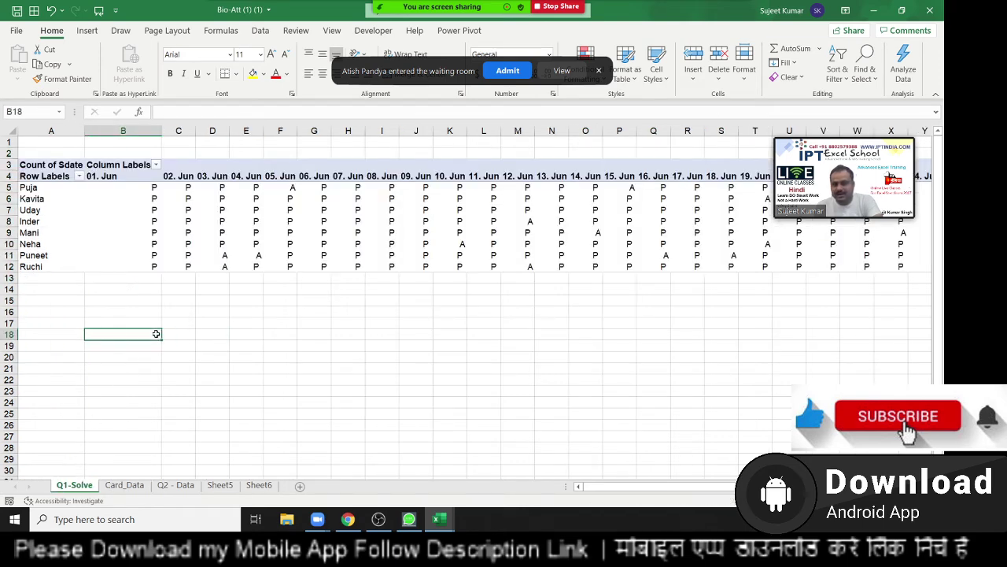
pyautogui.click(152, 189)
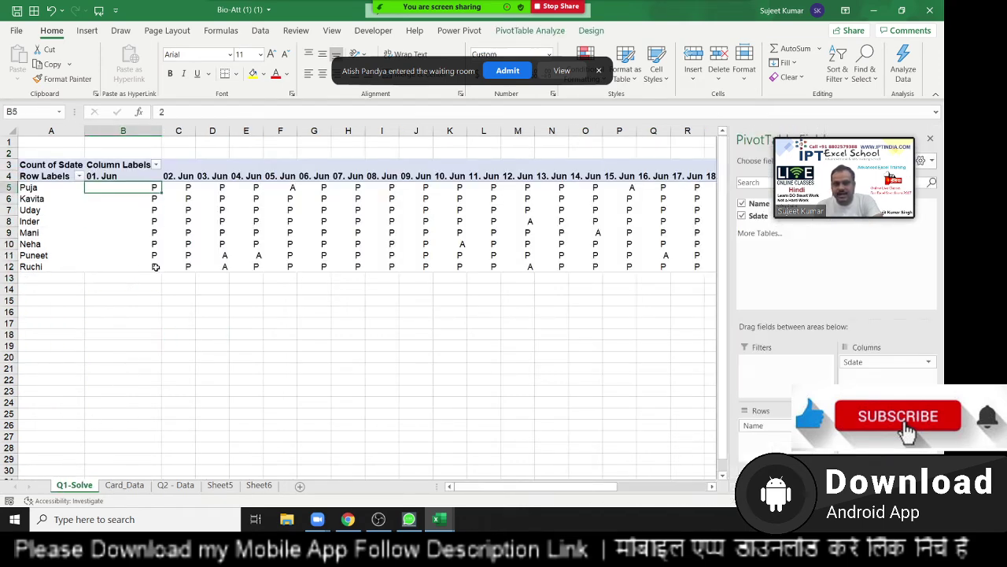
pyautogui.click(213, 267)
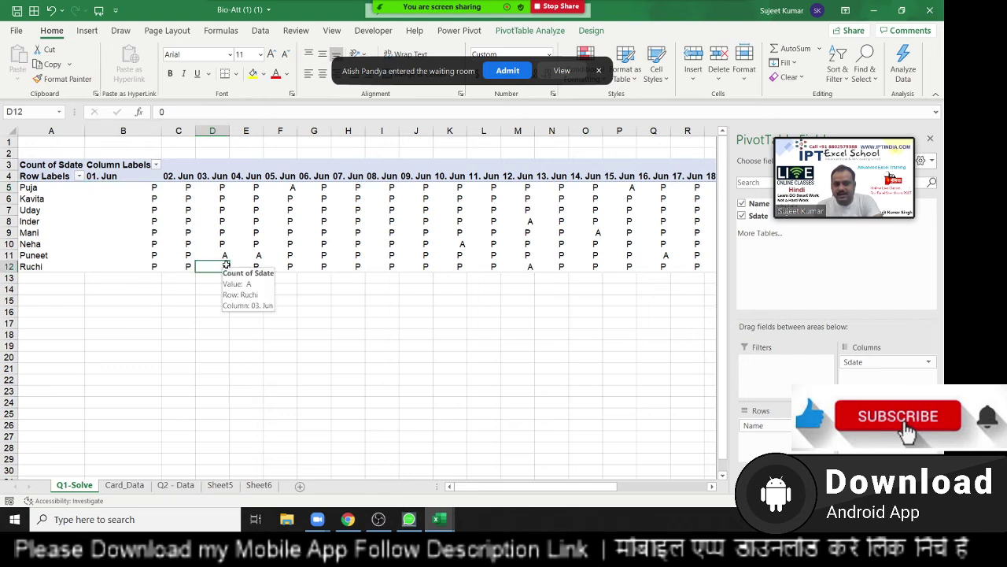
pyautogui.click(157, 415)
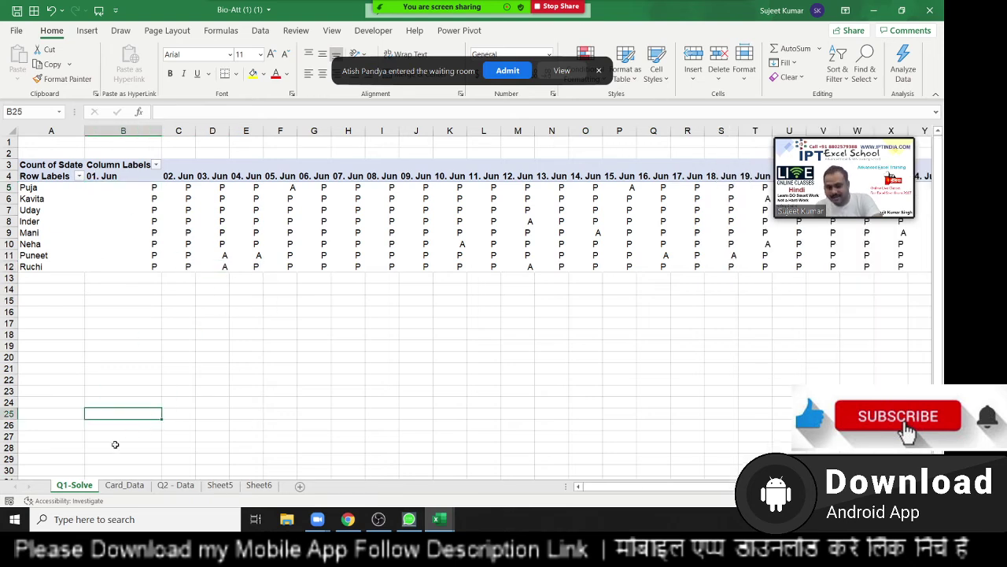
# Delete the Q1-Solve sheet and switch to the Q2 - Data sheet.
pyautogui.rightClick(88, 484)
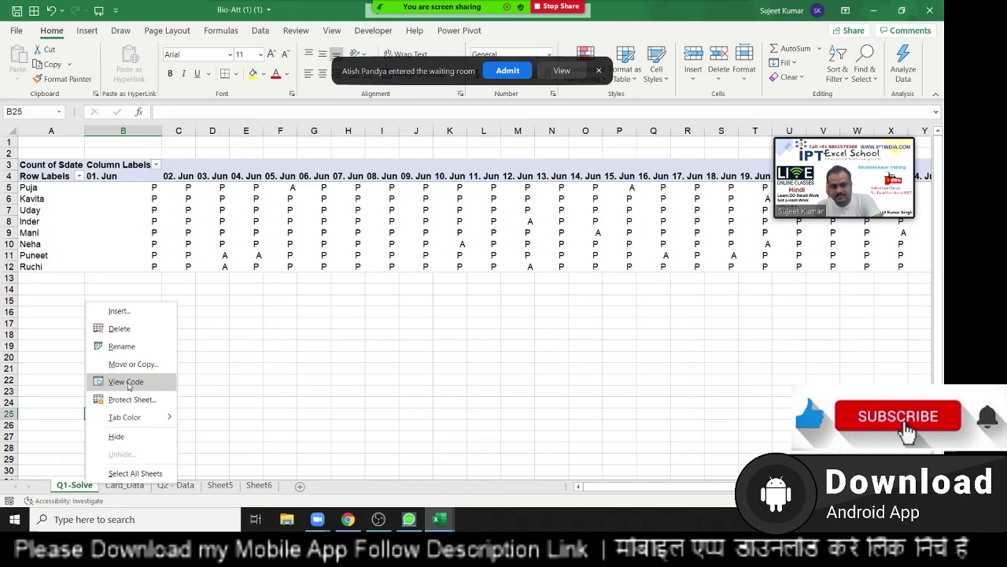
pyautogui.click(119, 328)
pyautogui.click(453, 294)
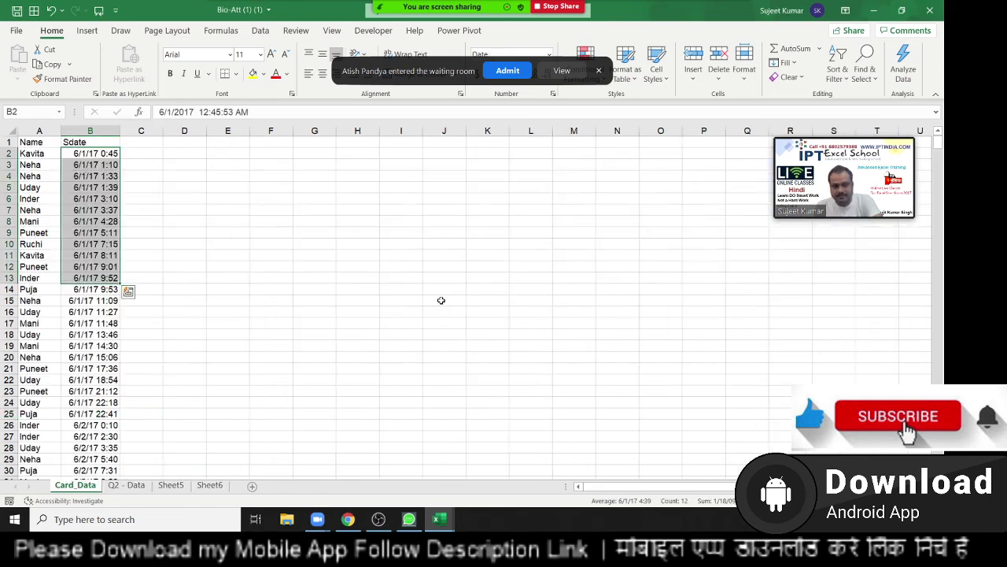
pyautogui.click(126, 485)
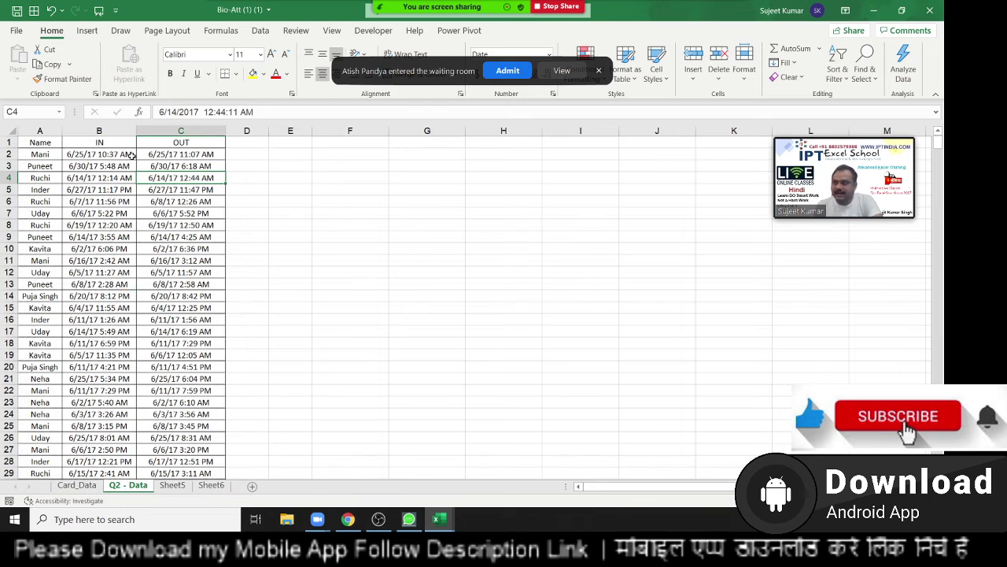
# Select the IN and OUT time columns on Q2 - Data, then switch to Sheet5's pivot.
pyautogui.click(79, 142)
pyautogui.hotkey('ctrl', 'shift', 'Down')
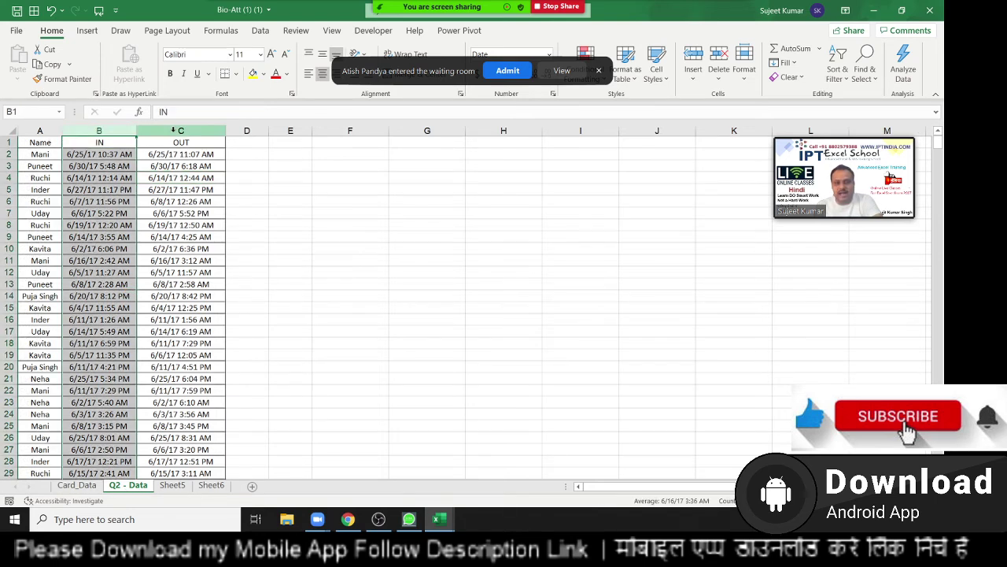
pyautogui.click(173, 130)
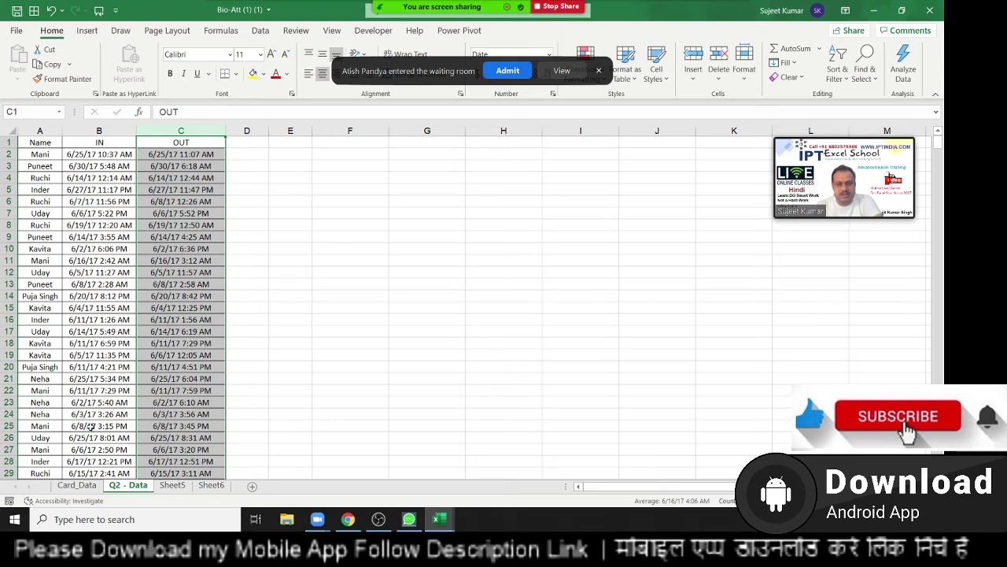
pyautogui.click(174, 485)
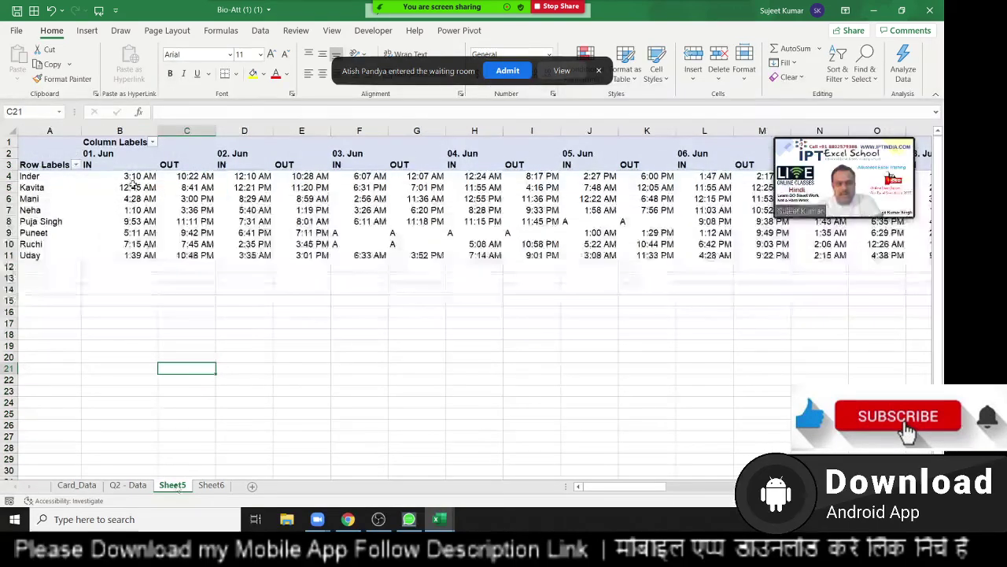
pyautogui.click(138, 176)
pyautogui.click(168, 169)
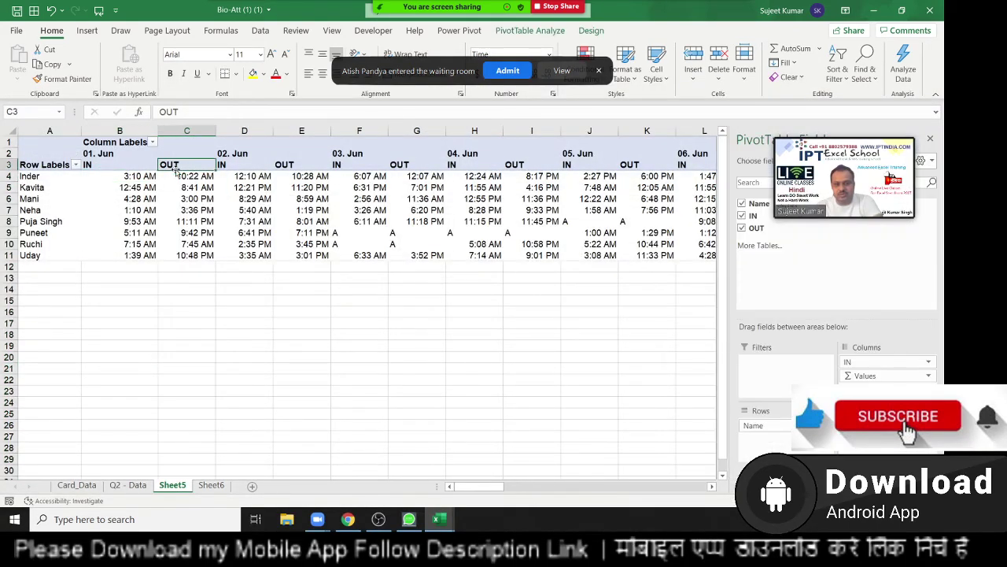
pyautogui.click(173, 176)
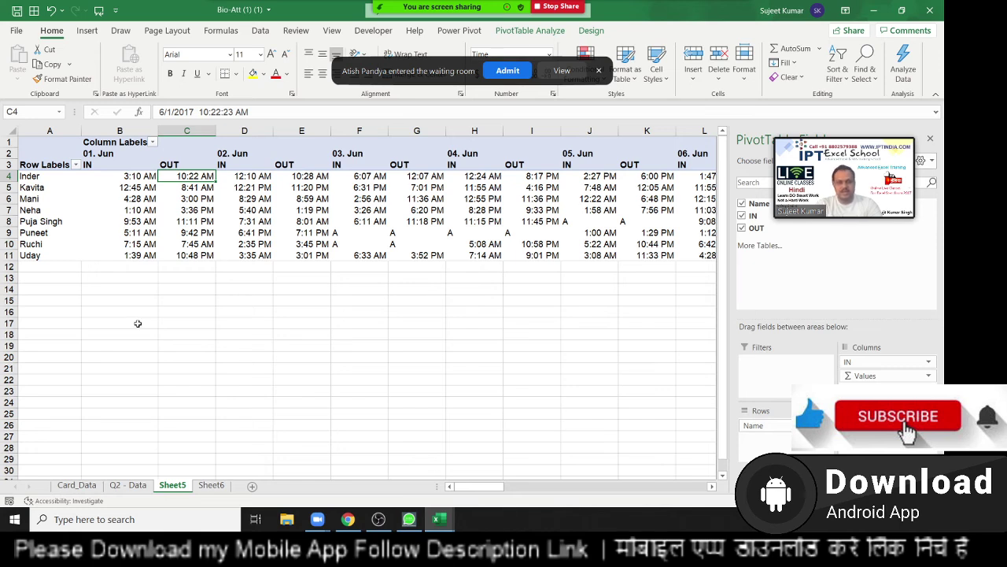
# Delete Sheet5 and Sheet6, leaving Card_Data and Q2 - Data, then close the Bio-Att window.
pyautogui.rightClick(172, 487)
pyautogui.click(193, 329)
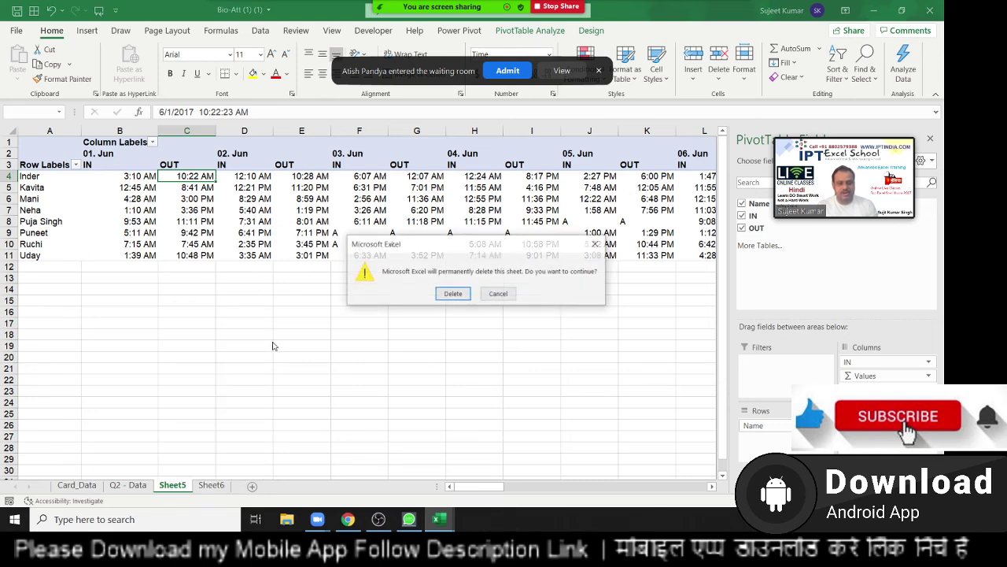
pyautogui.click(463, 292)
pyautogui.rightClick(181, 491)
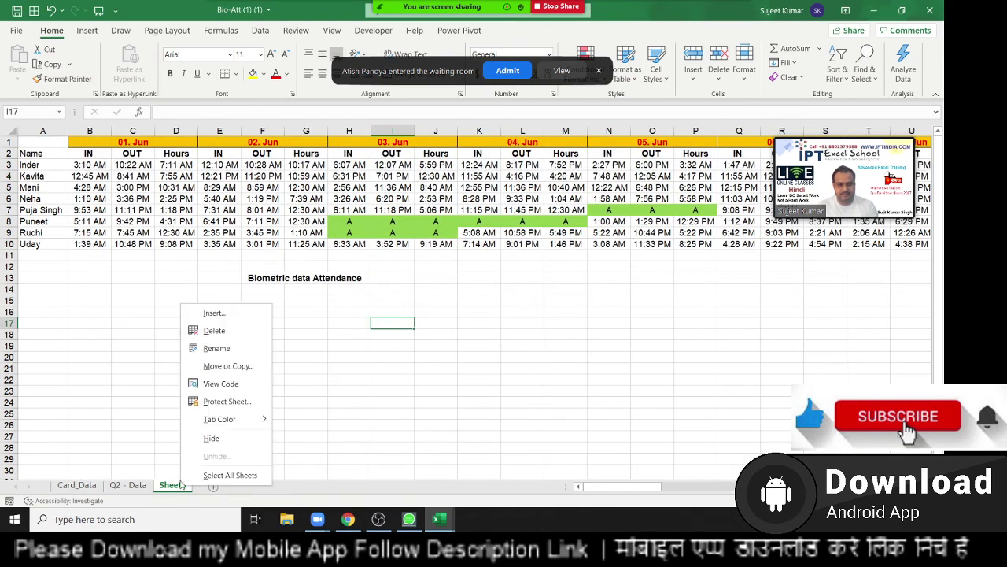
pyautogui.click(241, 331)
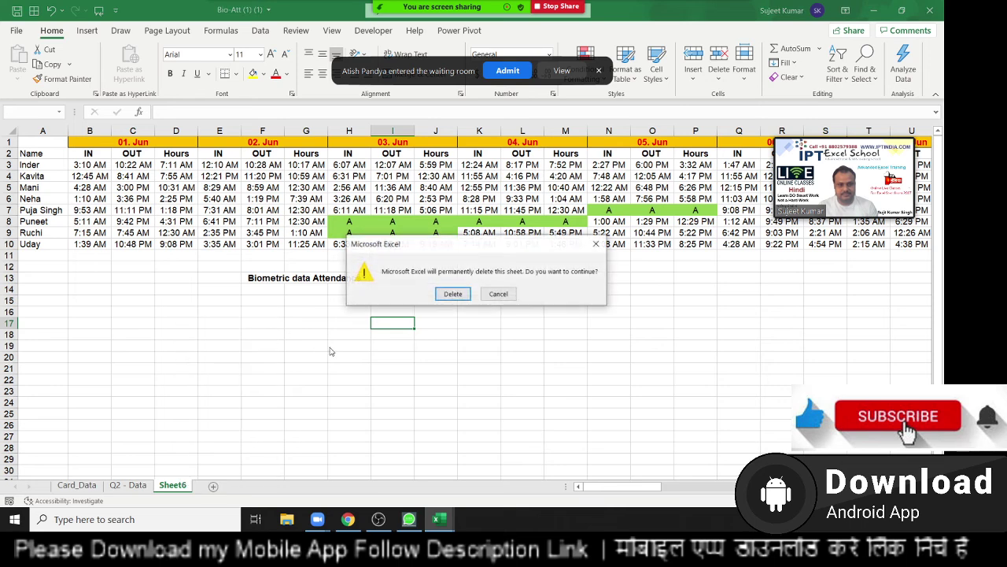
pyautogui.click(451, 293)
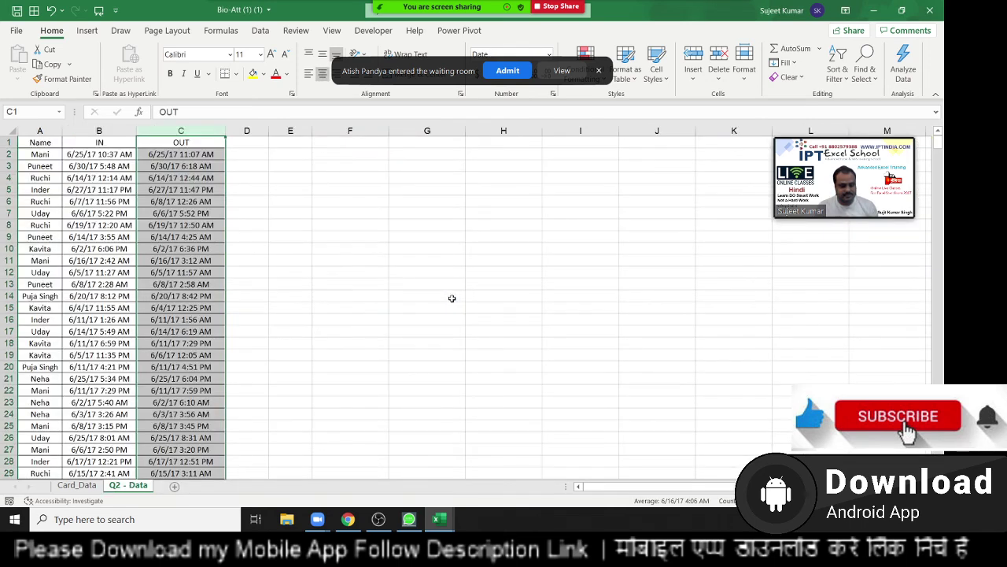
pyautogui.click(930, 10)
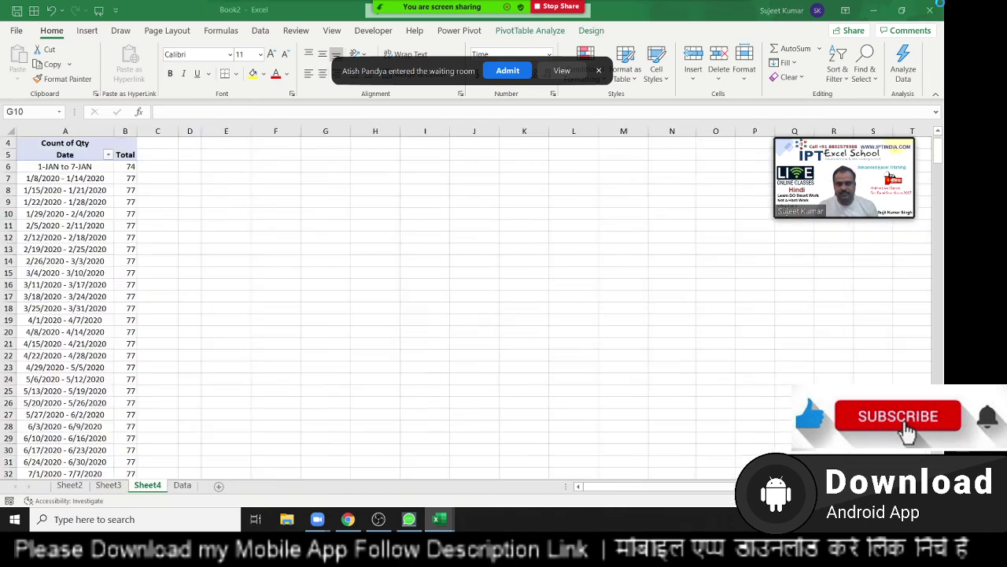
# In Gmail, compose a new message and enter the first recipient's e-mail address.
pyautogui.click(347, 519)
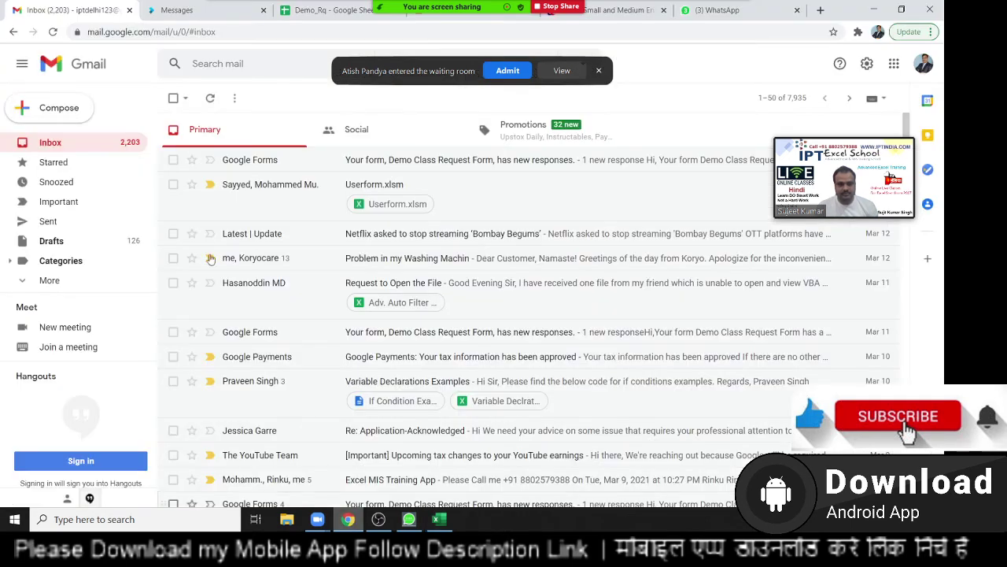
pyautogui.click(85, 111)
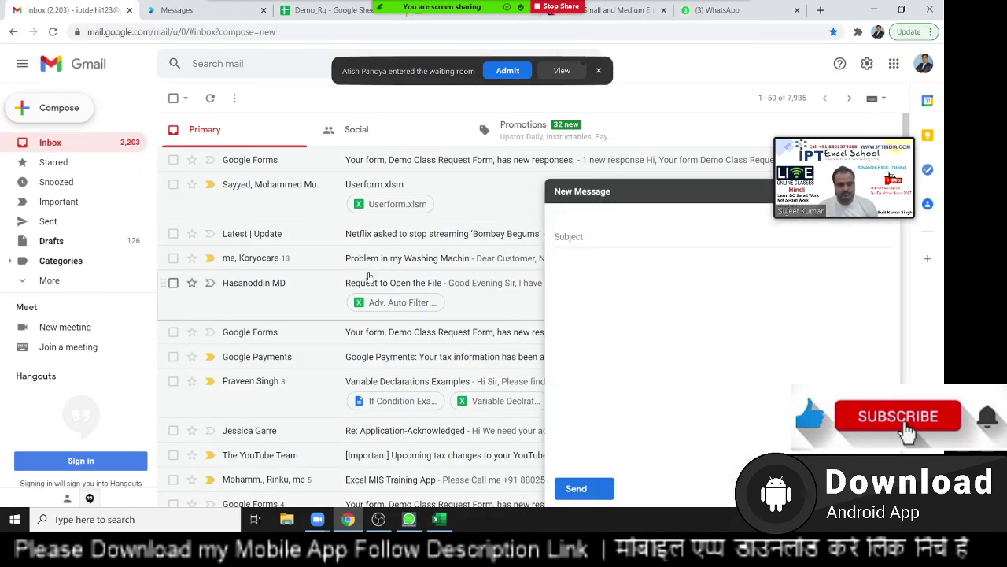
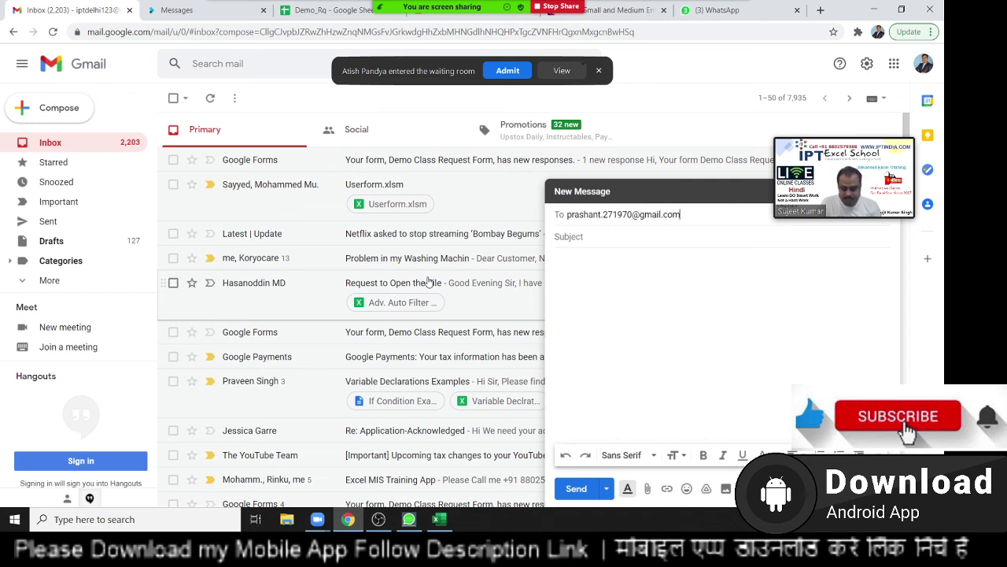
pyautogui.press('Return')
# Add the second recipient by choosing their contact from the suggestions.
pyautogui.write('sr')
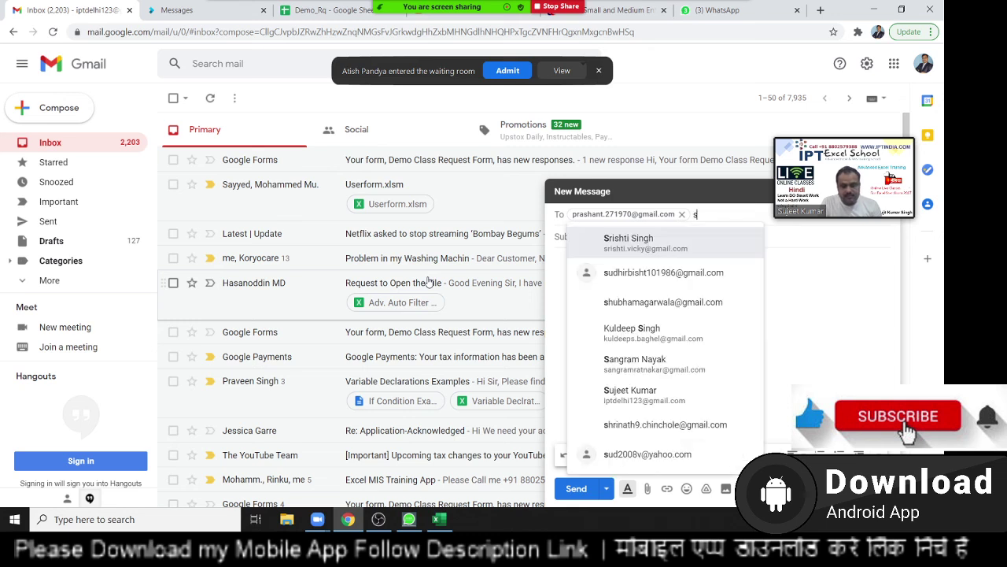
pyautogui.write('i')
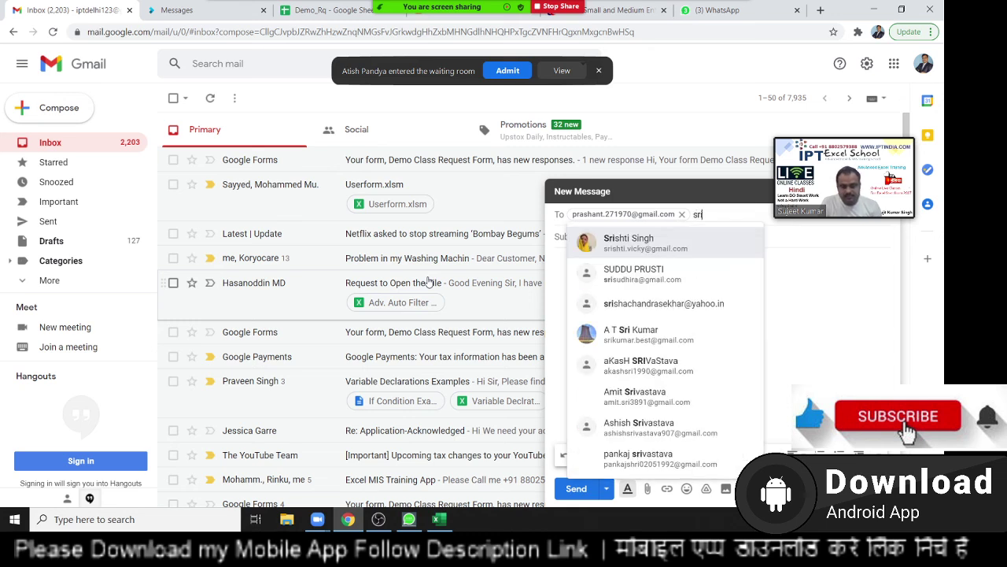
pyautogui.write('n')
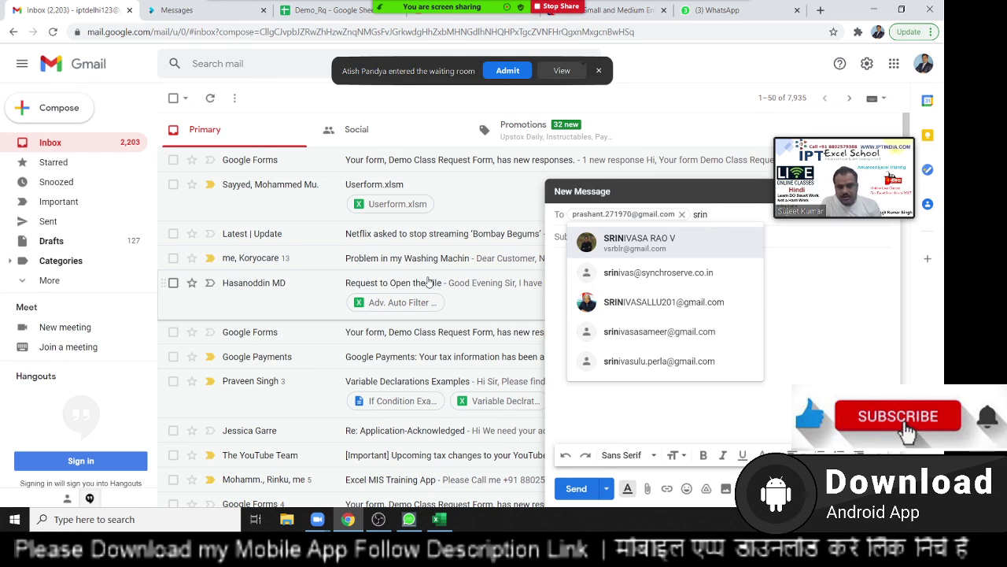
pyautogui.press('BackSpace')
pyautogui.press('BackSpace')
pyautogui.press('BackSpace')
pyautogui.write('hr')
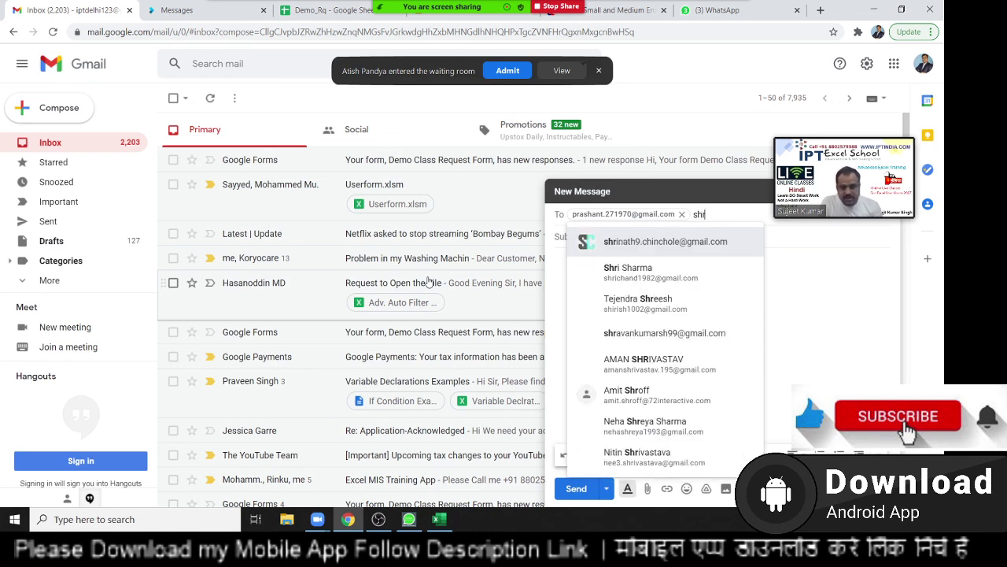
pyautogui.write('i')
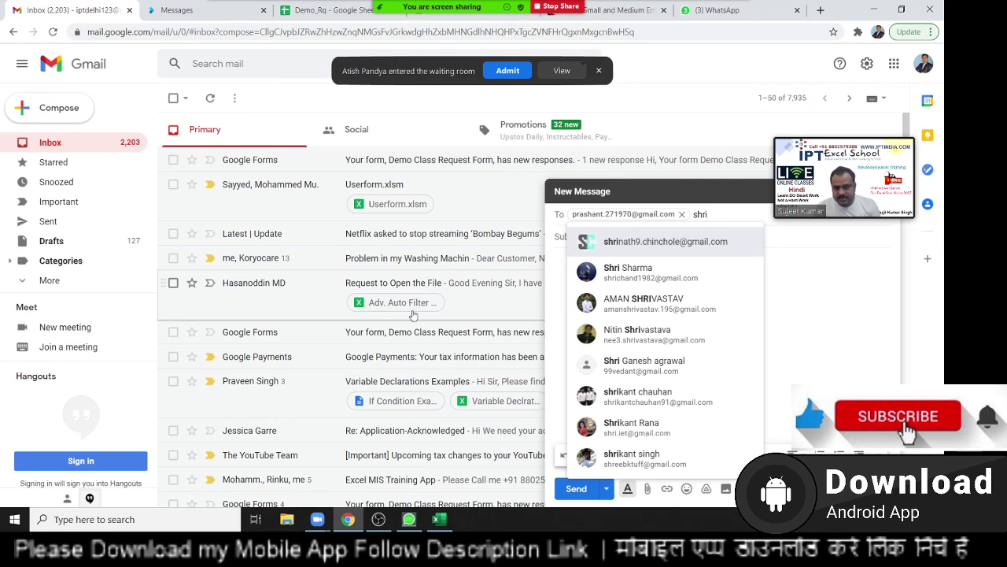
pyautogui.click(683, 247)
# Enter 'File' as the Gmail message subject.
pyautogui.click(635, 252)
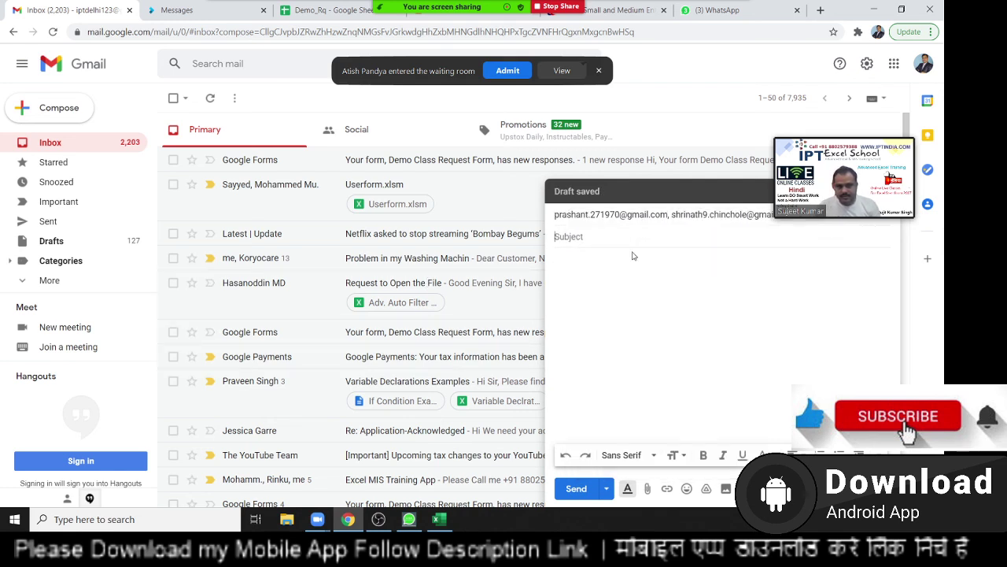
pyautogui.write('File')
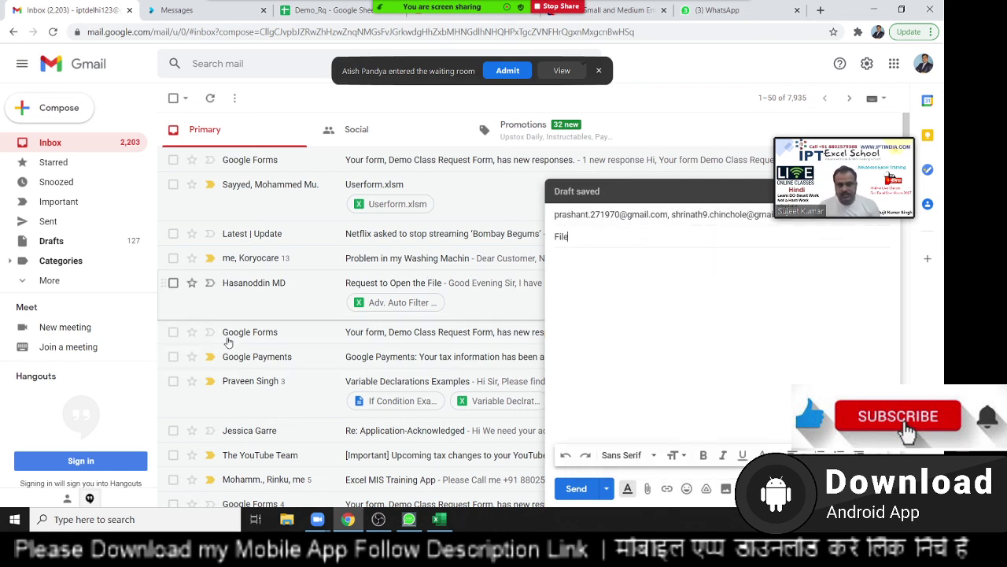
pyautogui.click(590, 285)
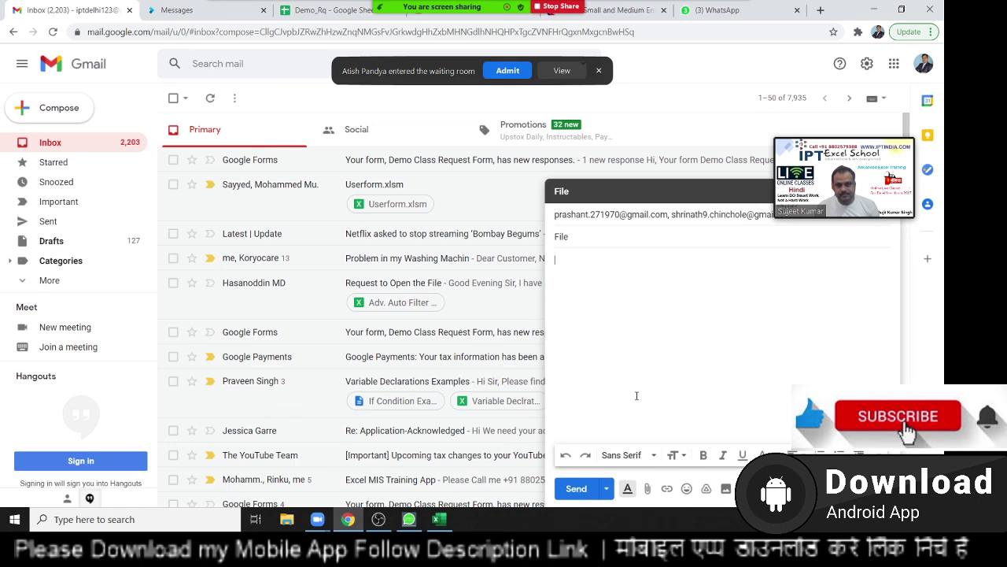
# Attach the Bio-Att (1) (1).xlsx workbook from the Downloads folder.
pyautogui.click(651, 488)
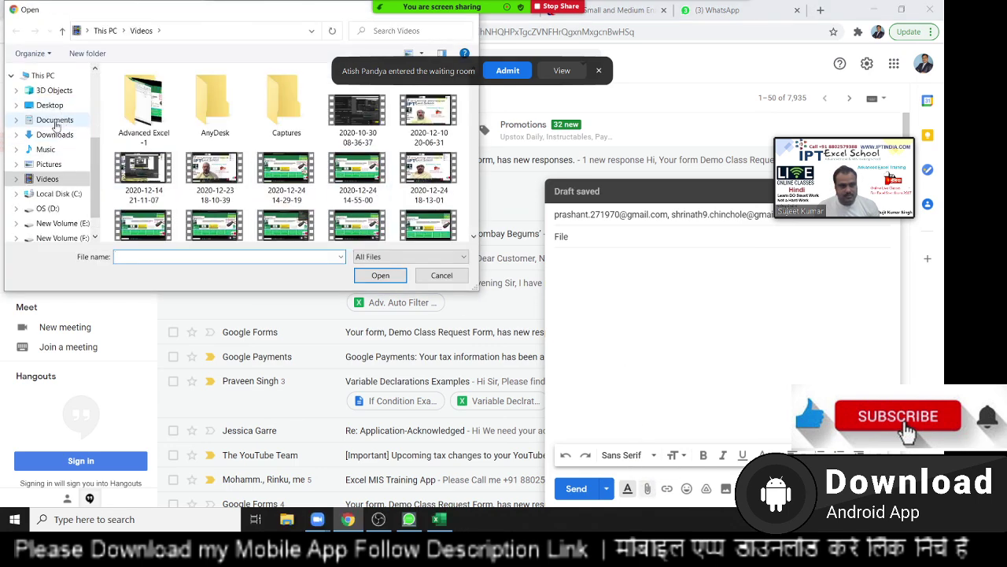
pyautogui.click(57, 119)
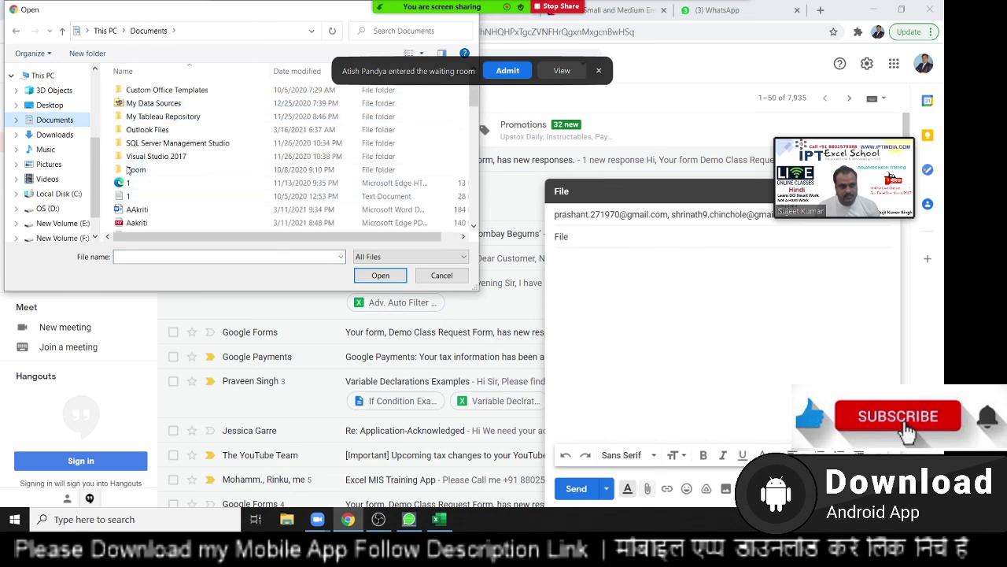
pyautogui.click(55, 135)
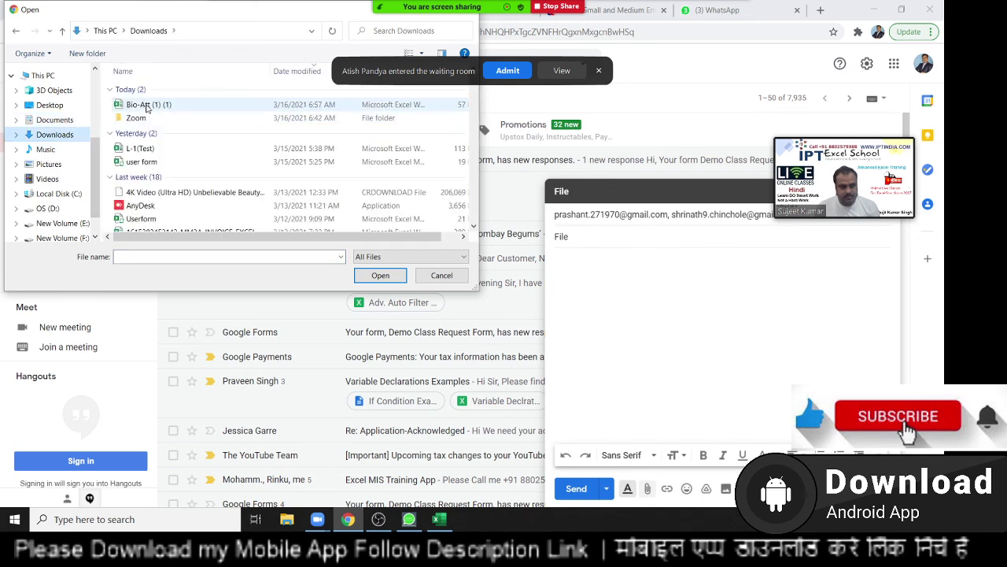
pyautogui.doubleClick(146, 111)
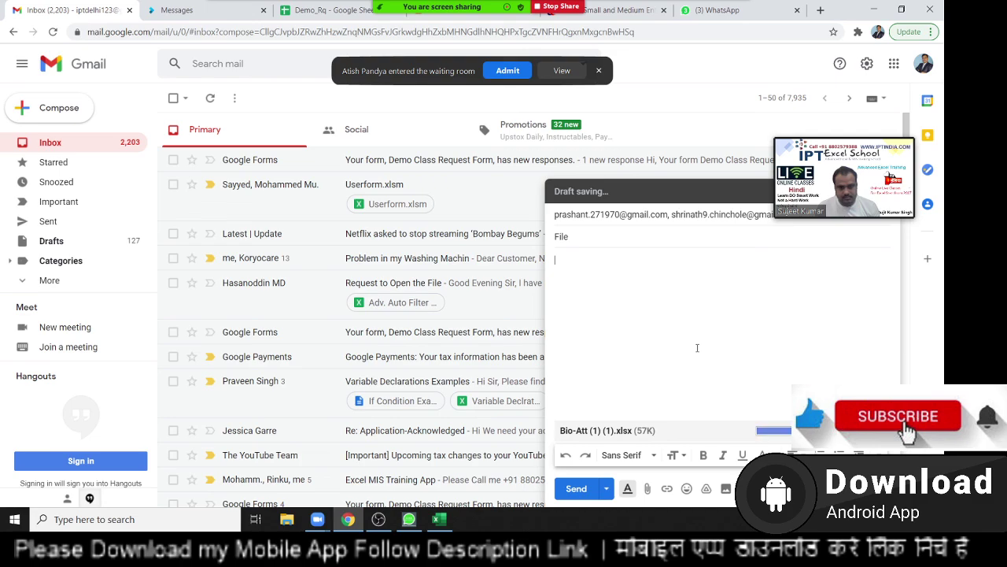